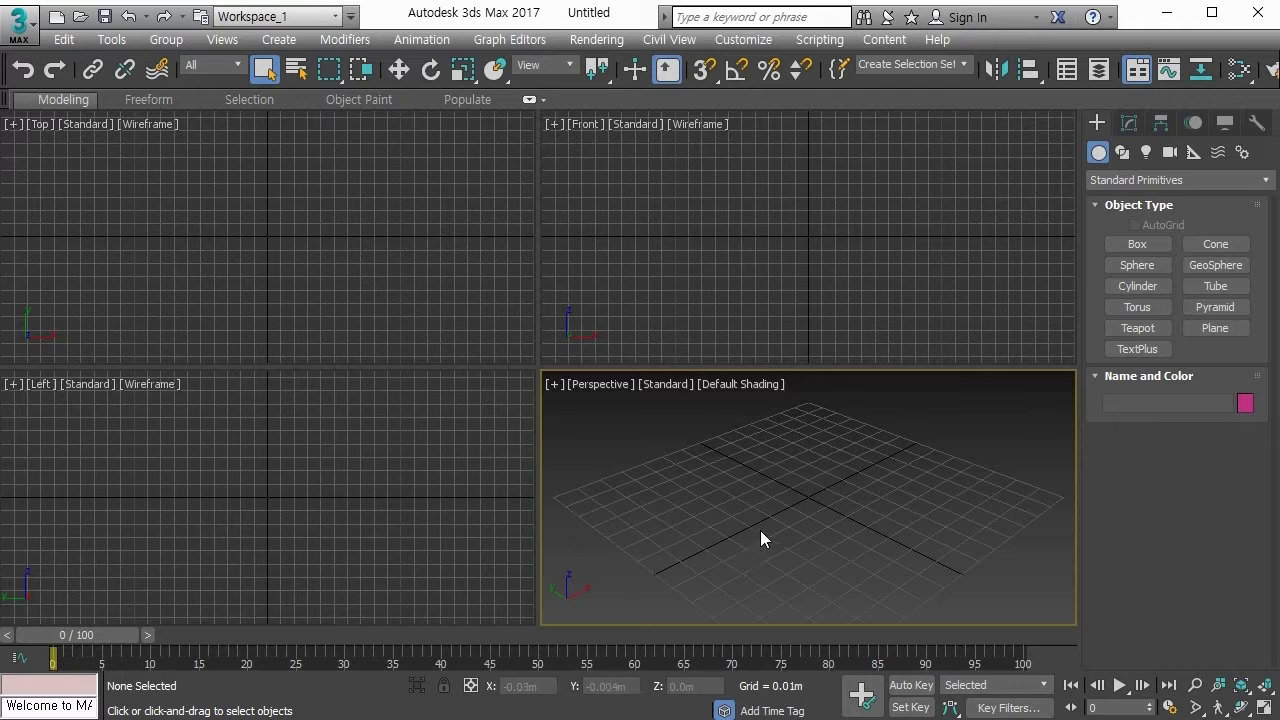
# Step: Create a flat box on the Perspective grid, about 0.048 m long, 0.063 m wide and 0.006 m high
pyautogui.click(1112, 244)
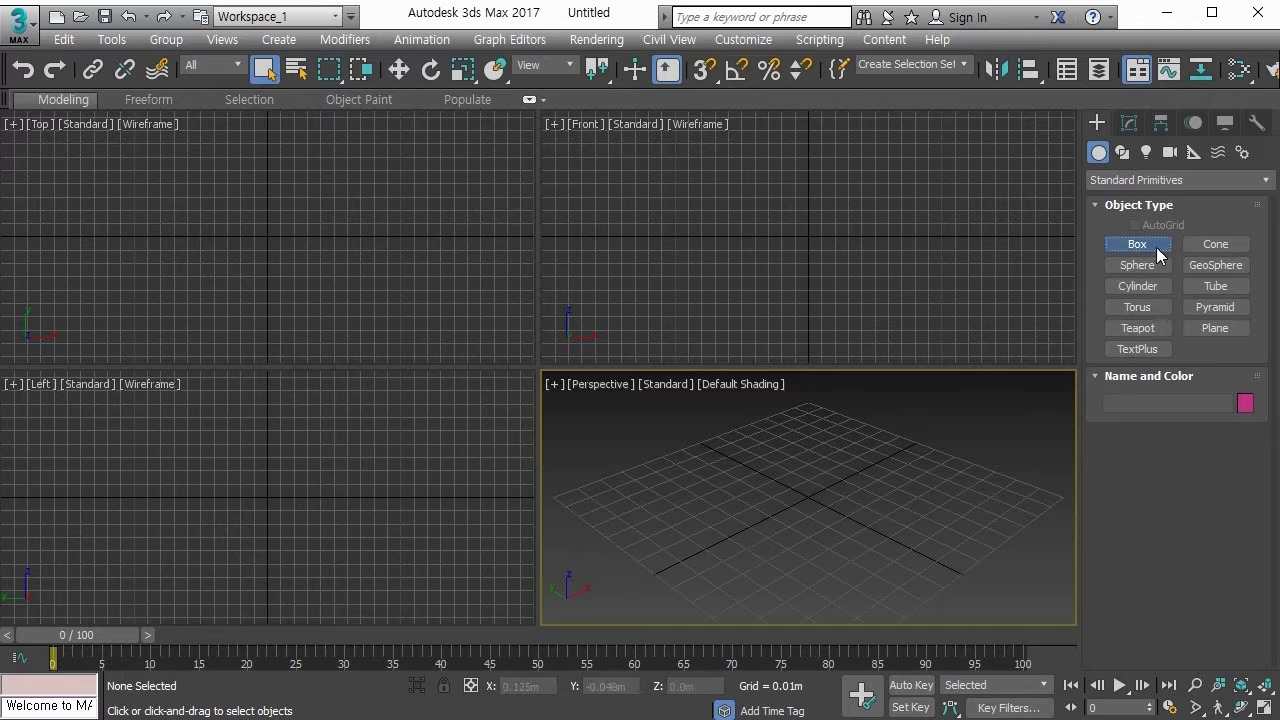
pyautogui.moveTo(818, 467); pyautogui.dragTo(790, 578)
pyautogui.click(808, 552)
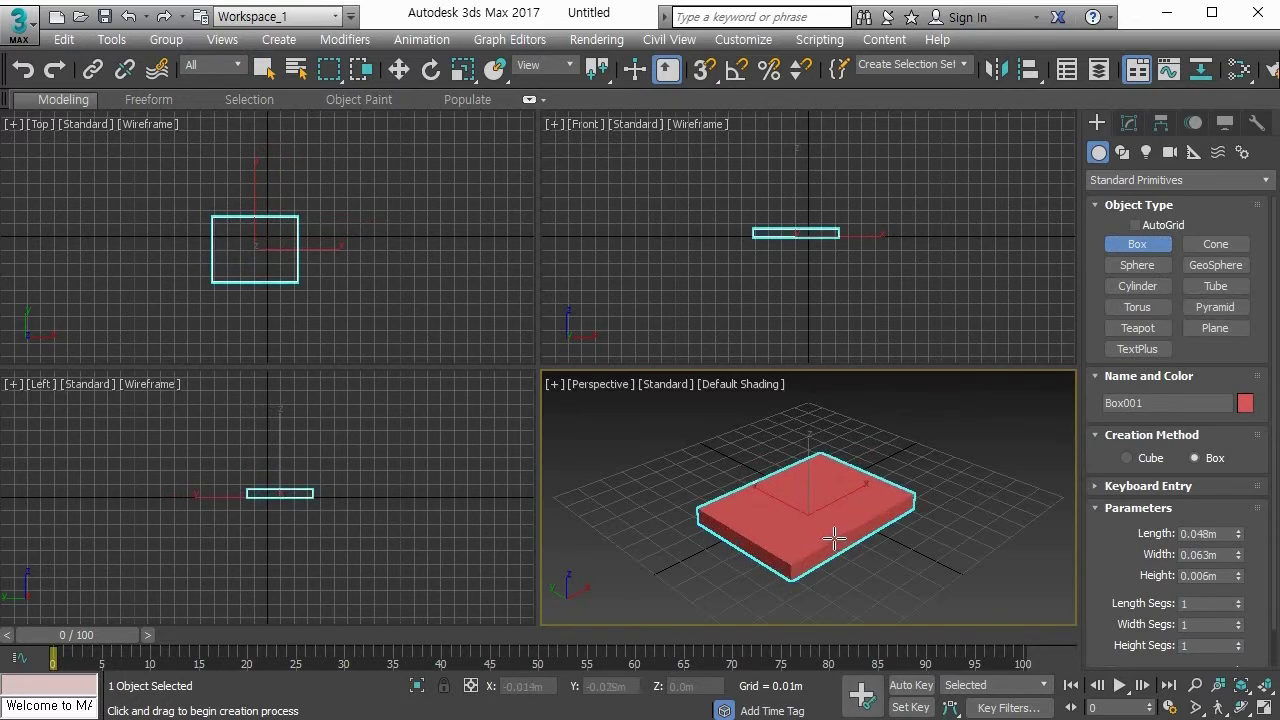
# Step: Convert the box to an Editable Poly
pyautogui.moveTo(815, 517); pyautogui.dragTo(766, 503, button='middle')
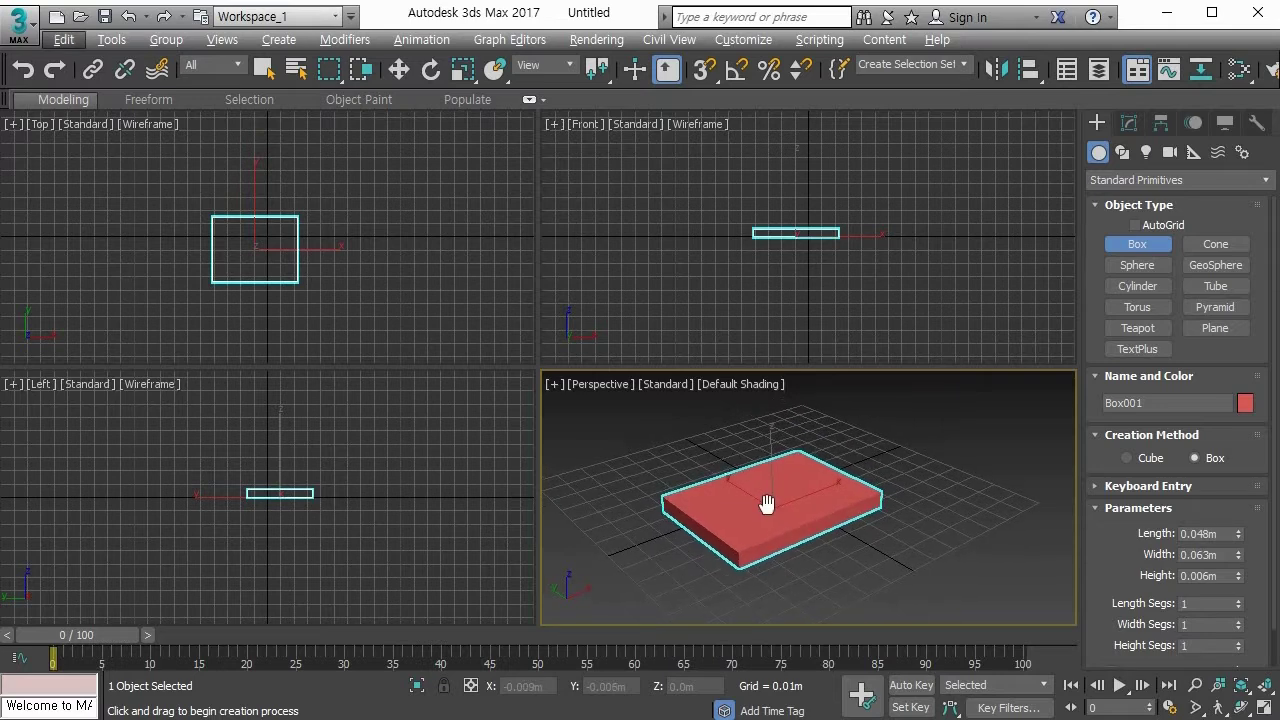
pyautogui.rightClick(758, 516)
pyautogui.rightClick(758, 510)
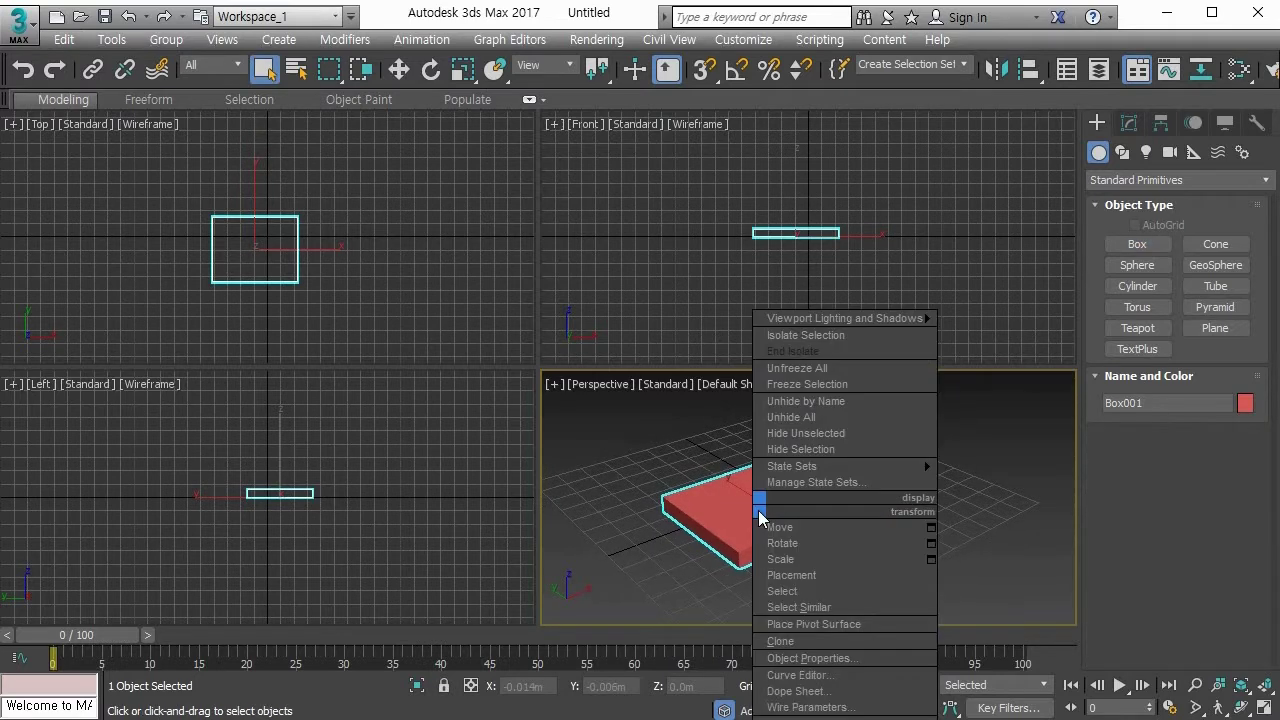
pyautogui.click(754, 463)
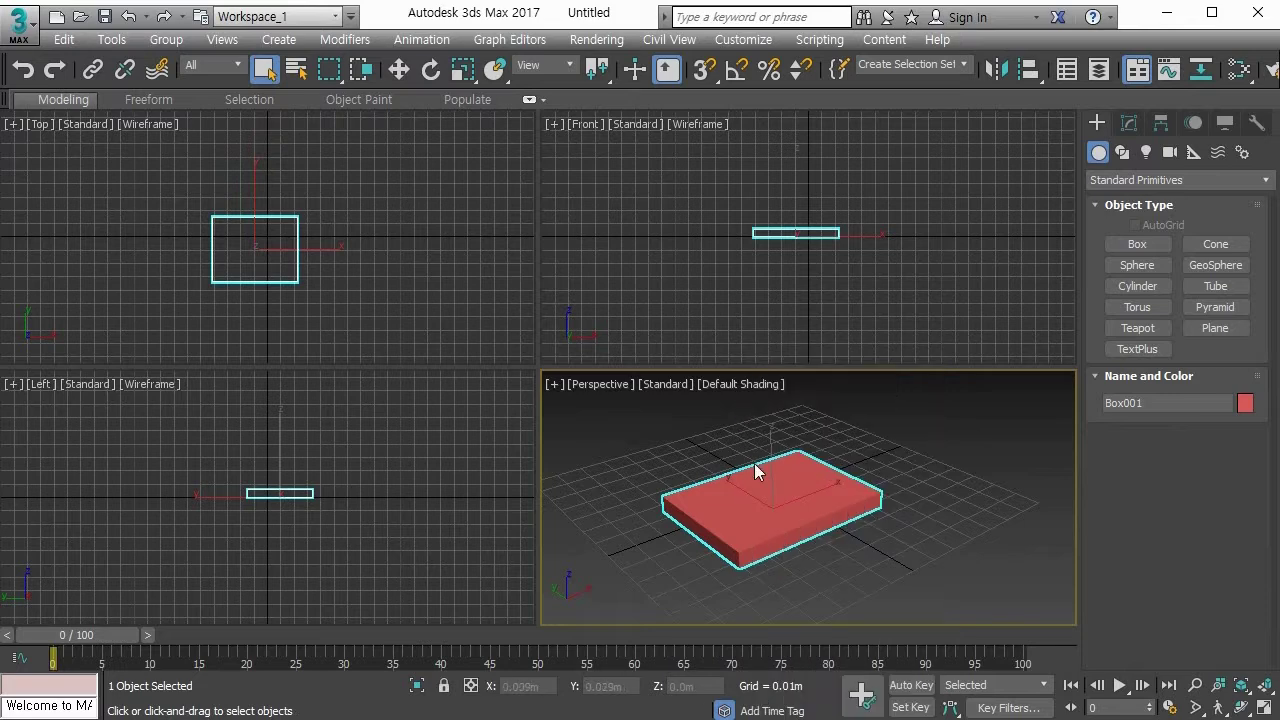
pyautogui.rightClick(756, 483)
pyautogui.moveTo(785, 700)
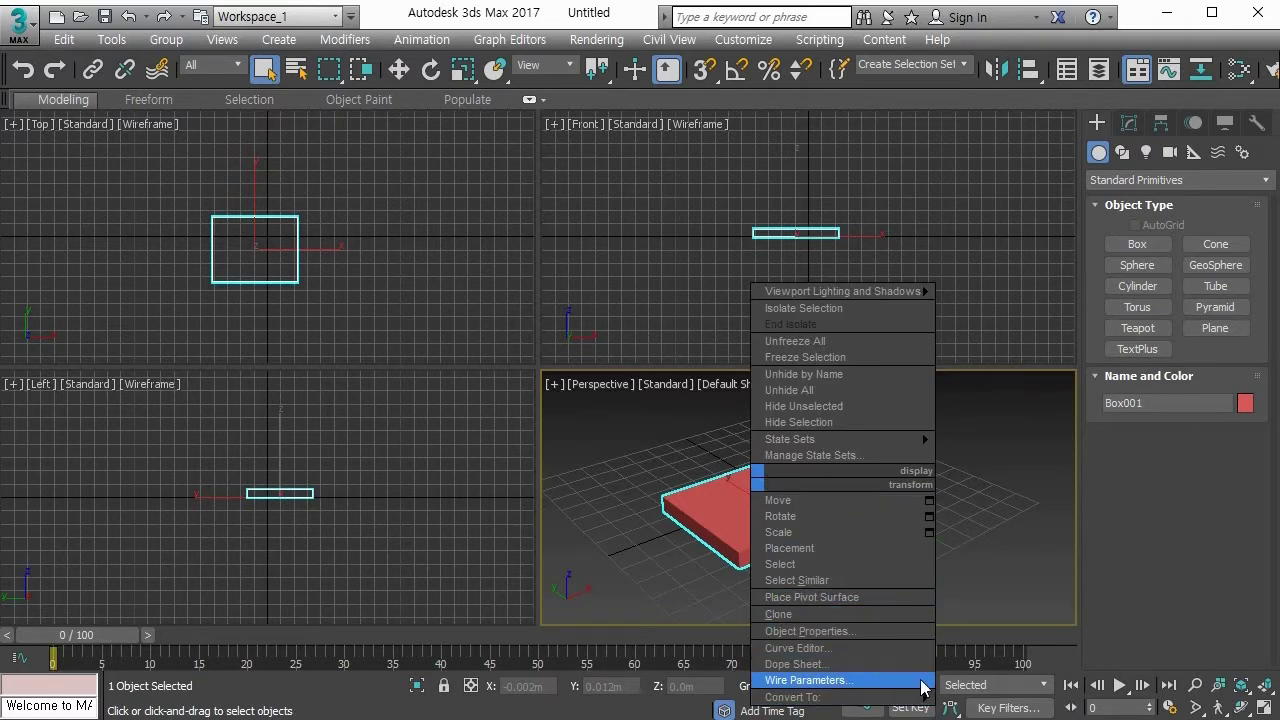
pyautogui.click(986, 713)
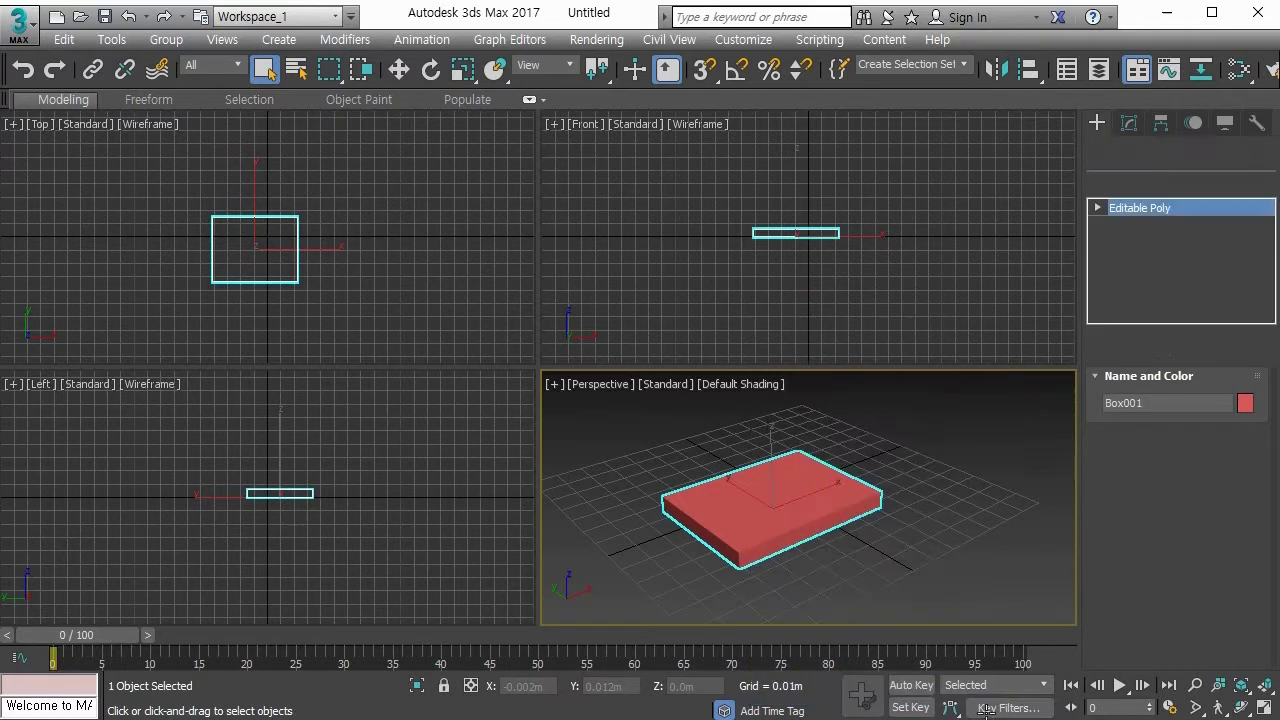
# Step: Show edged faces on the shaded box in the Perspective view
pyautogui.moveTo(812, 525); pyautogui.dragTo(800, 515, button='middle')
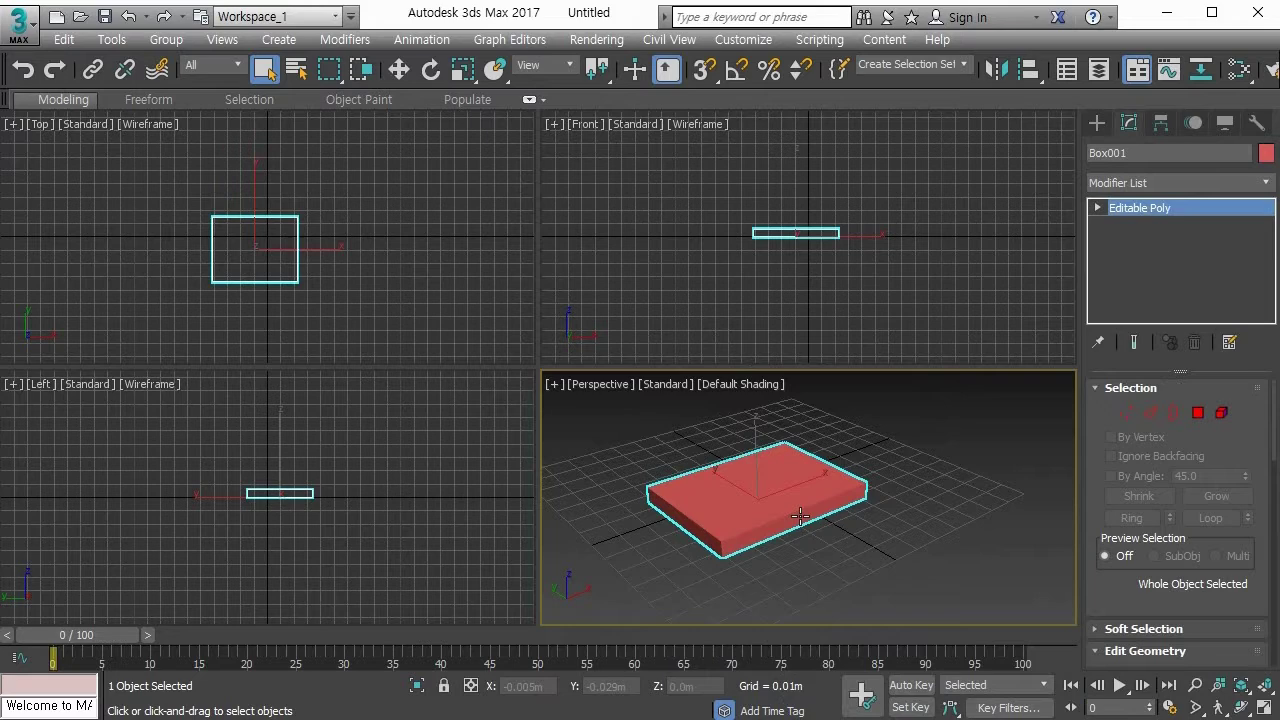
pyautogui.press('F4')
pyautogui.keyDown('alt'); pyautogui.moveTo(772, 512); pyautogui.dragTo(736, 516, button='middle'); pyautogui.keyUp('alt')
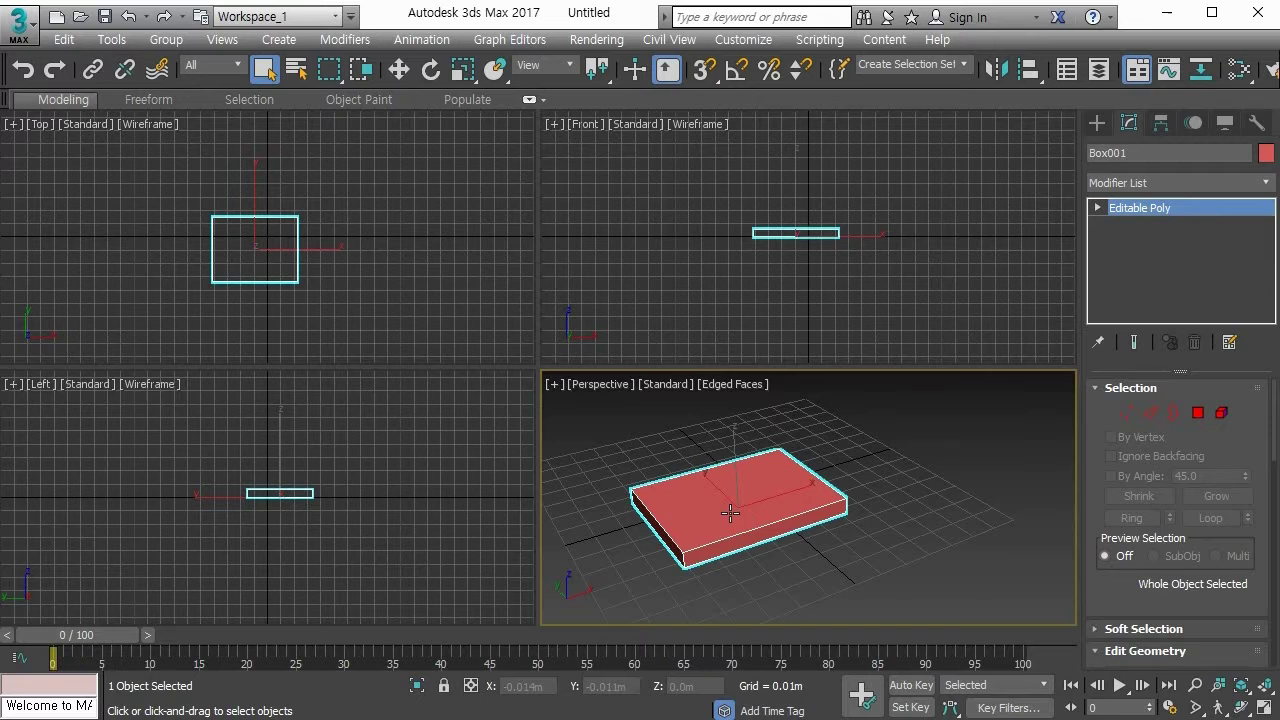
# Step: At edge level in the maximized Perspective view, select the two opposite long edges of the box's top face
pyautogui.press('2')
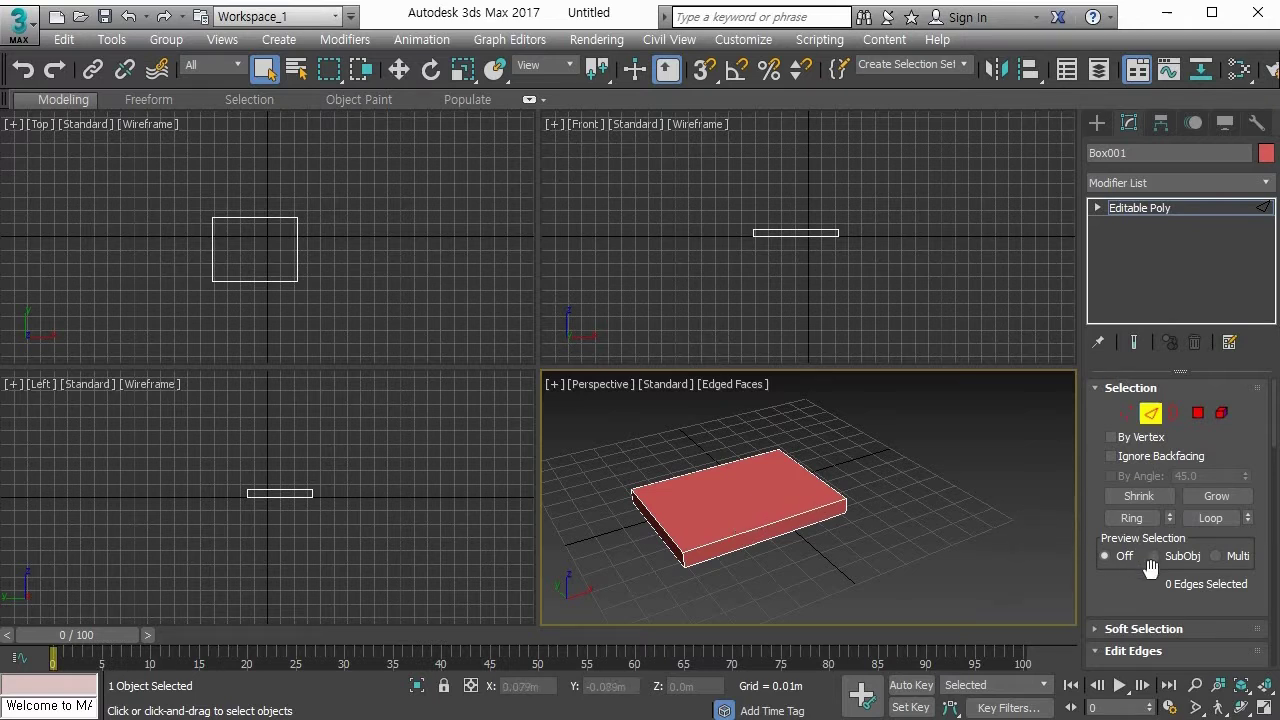
pyautogui.moveTo(1140, 598); pyautogui.dragTo(1125, 327)
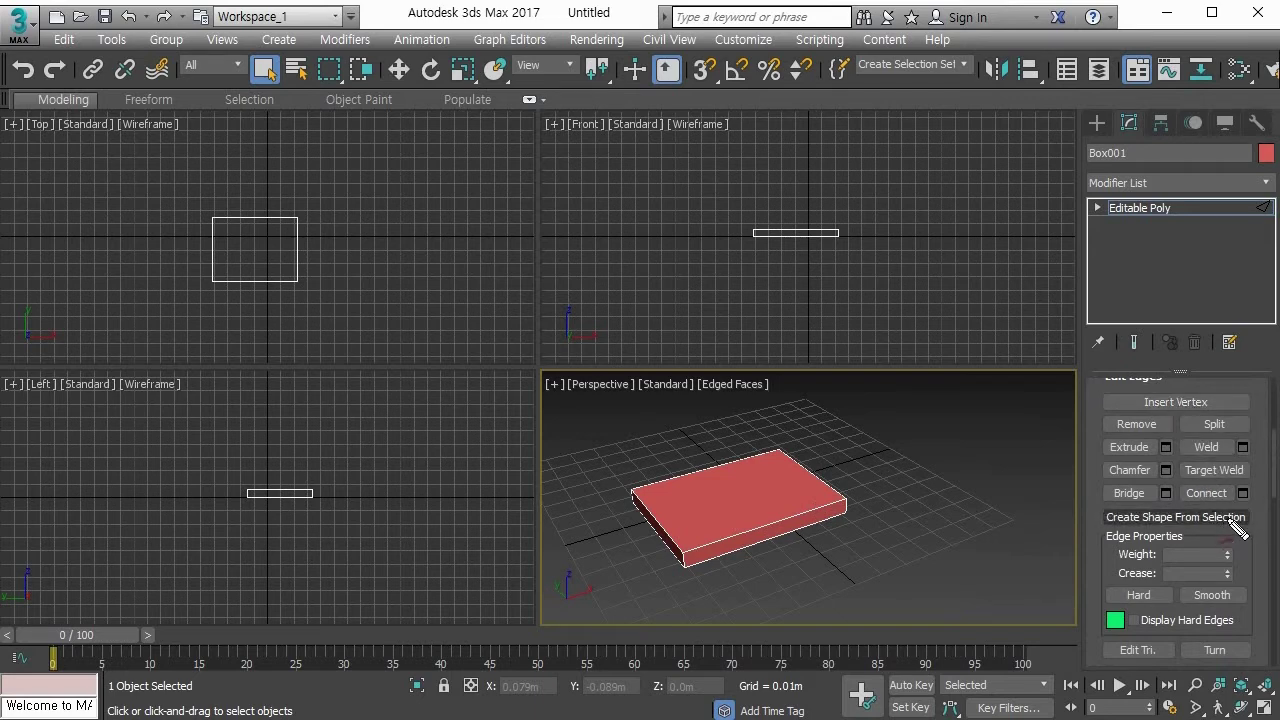
pyautogui.moveTo(1228, 498)
pyautogui.mouseDown()
pyautogui.moveTo(1168, 490)
pyautogui.moveTo(1210, 530)
pyautogui.mouseUp()
pyautogui.press('Escape')
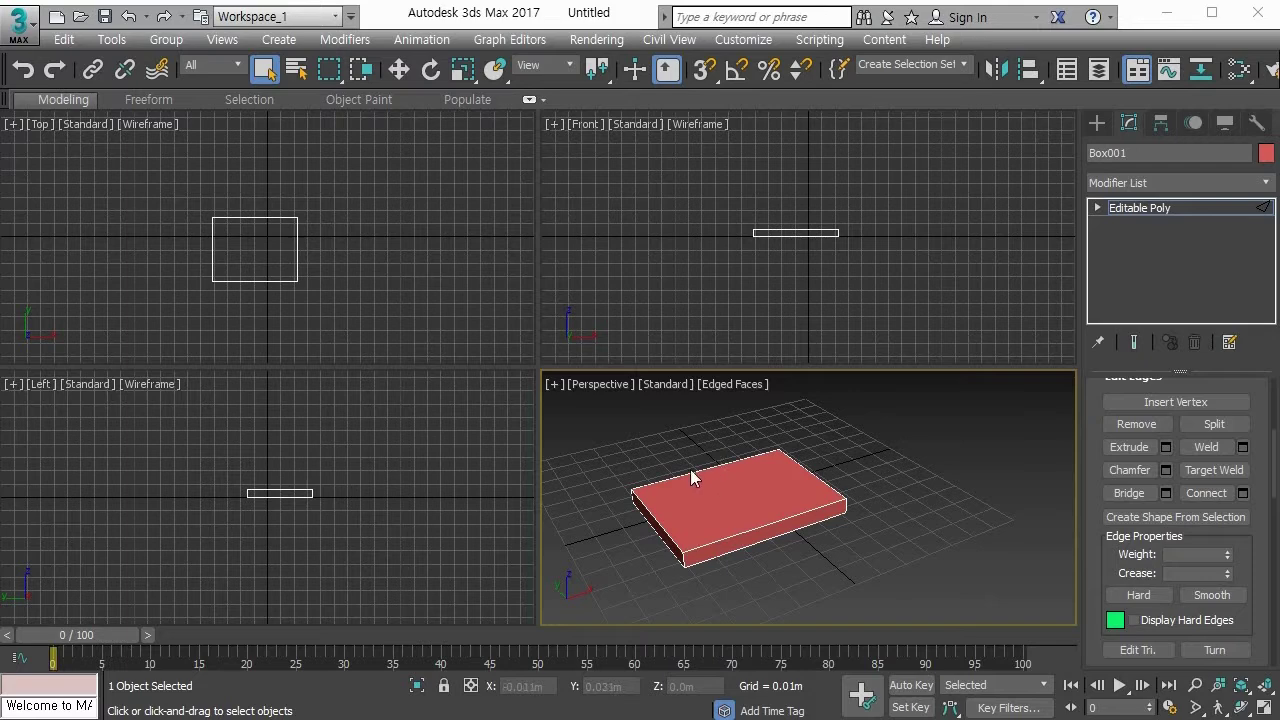
pyautogui.hotkey('alt', 'w')
pyautogui.moveTo(485, 402); pyautogui.dragTo(580, 423, button='middle')
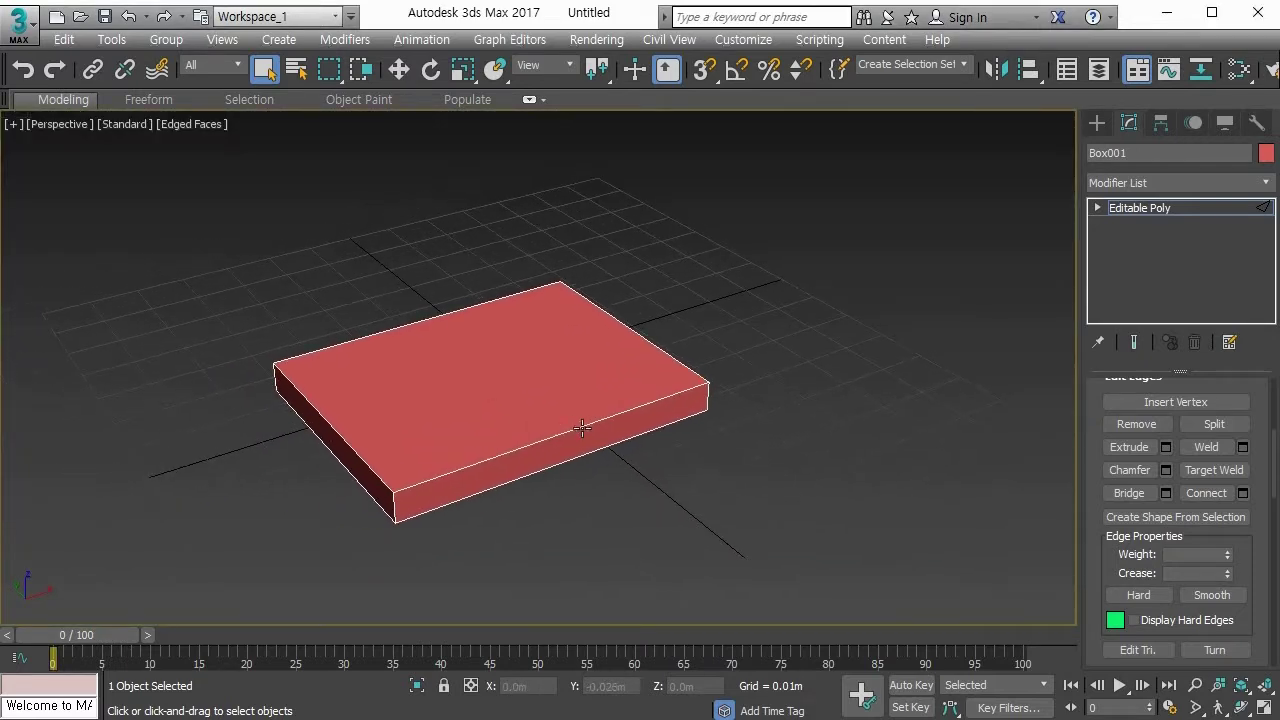
pyautogui.click(424, 321)
pyautogui.click(508, 449)
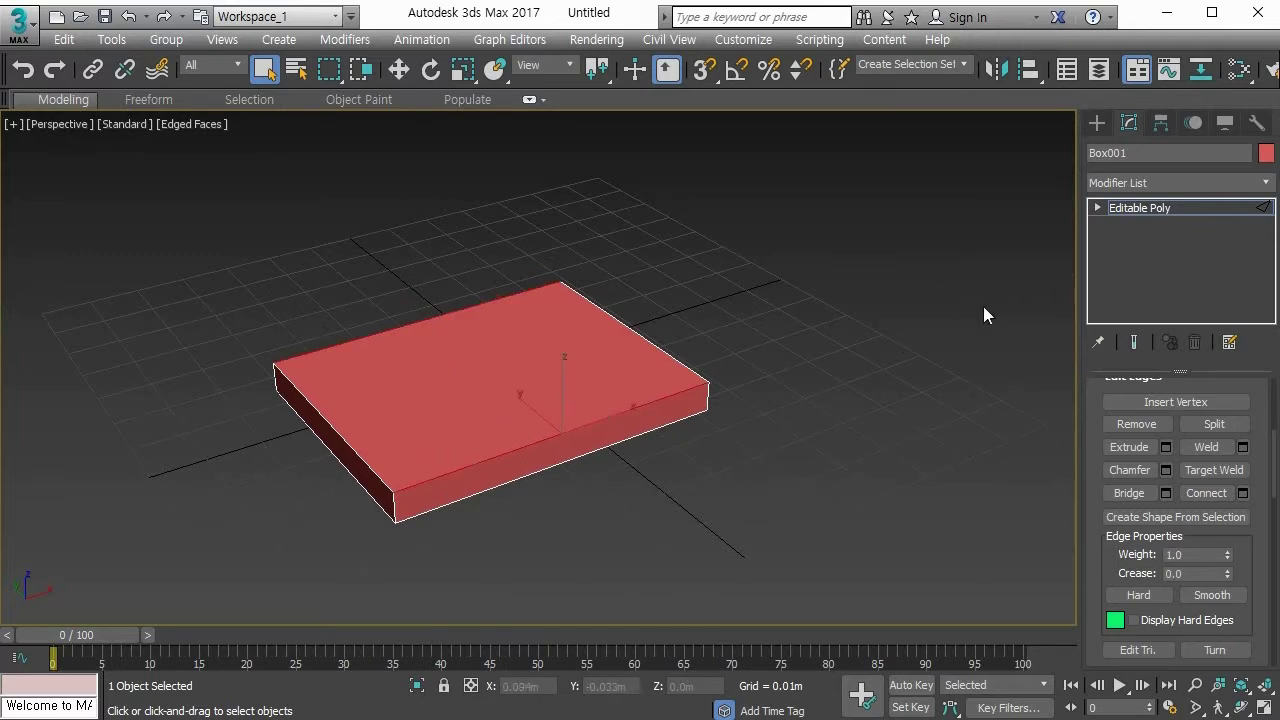
# Step: Change the box's object color to light grey from the custom colors and clear the edge selection
pyautogui.click(1266, 152)
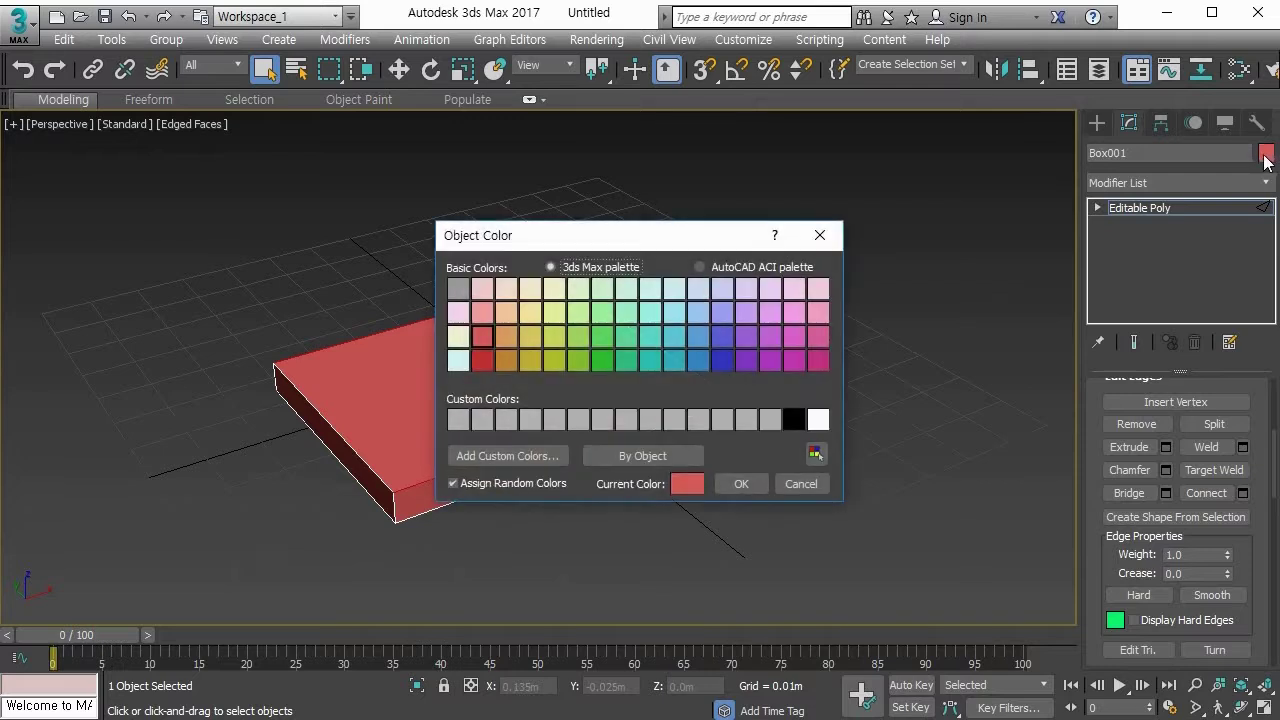
pyautogui.click(775, 420)
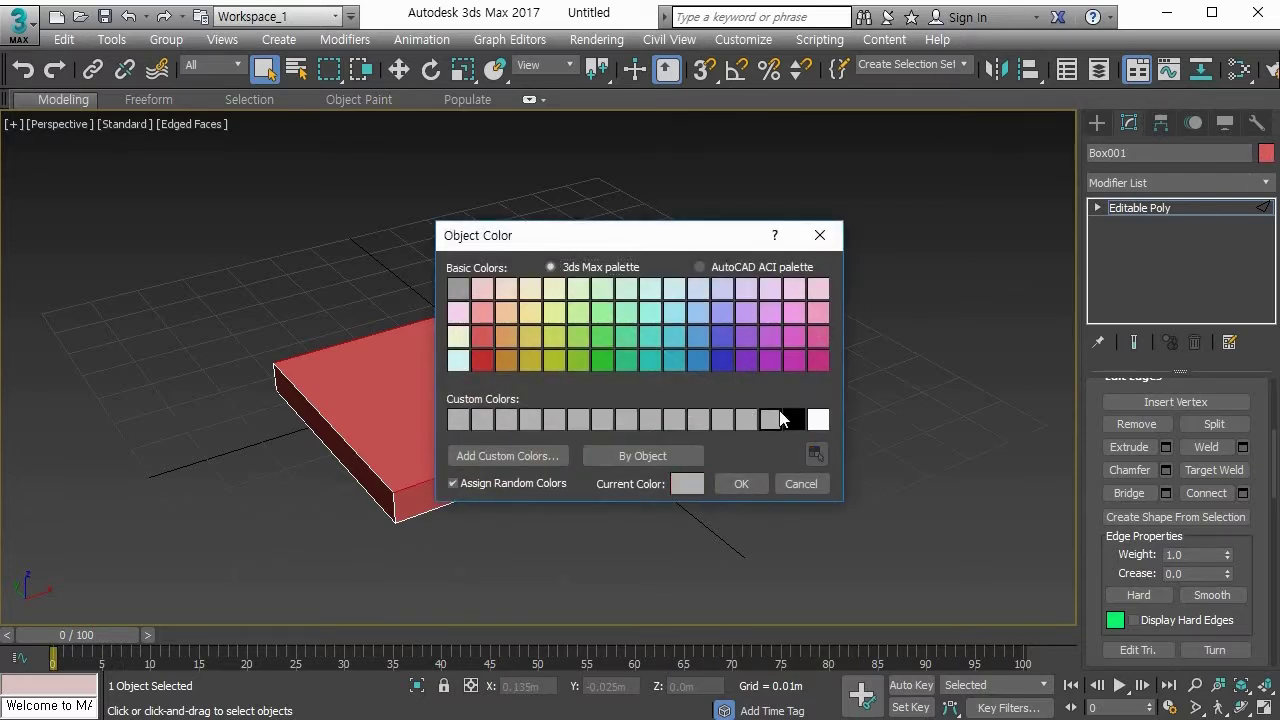
pyautogui.click(745, 484)
pyautogui.click(293, 455)
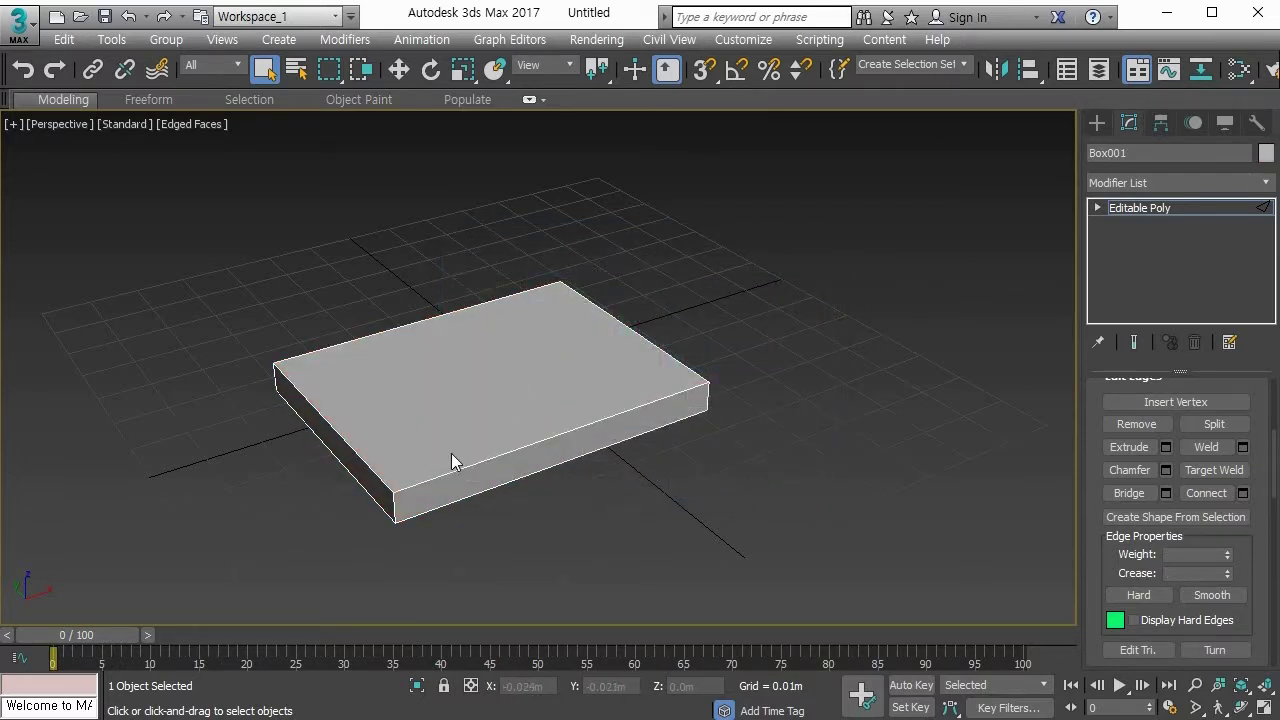
# Step: Select the two long edges of the top face and connect them with one edge across the middle
pyautogui.click(455, 470)
pyautogui.keyDown('ctrl'); pyautogui.click(392, 330); pyautogui.keyUp('ctrl')
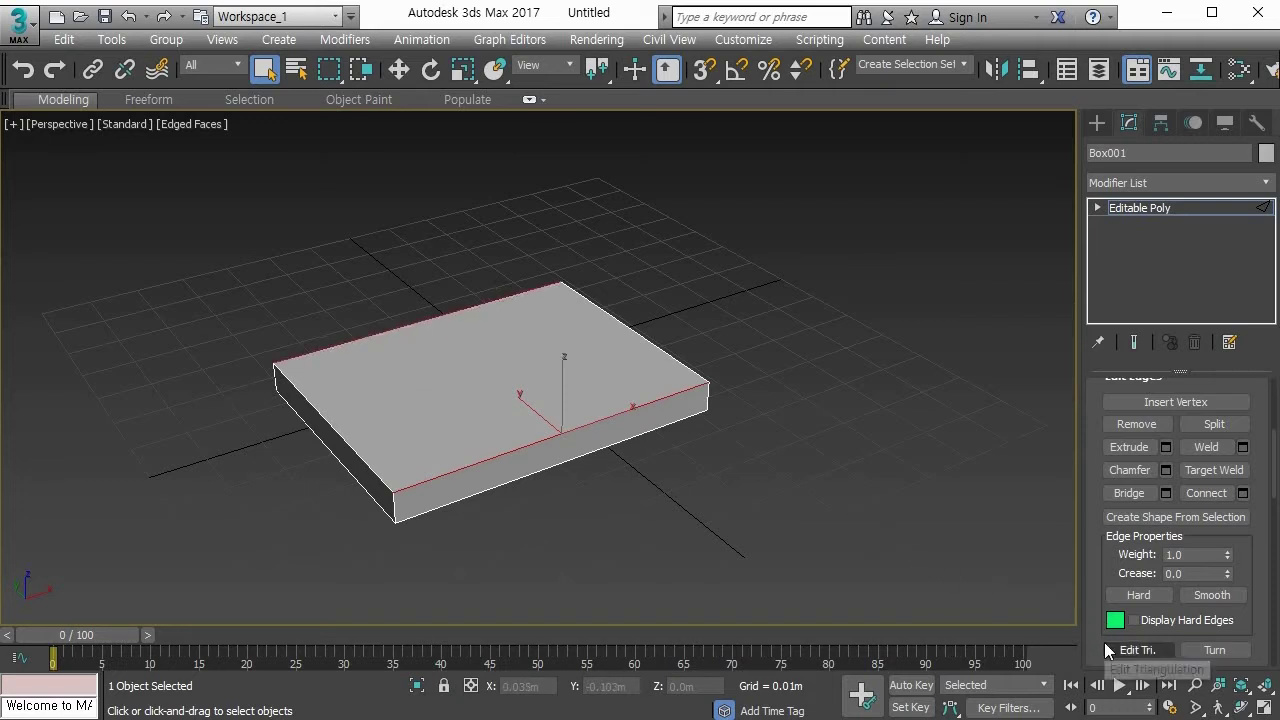
pyautogui.moveTo(1099, 617); pyautogui.dragTo(1082, 709)
pyautogui.click(1201, 565)
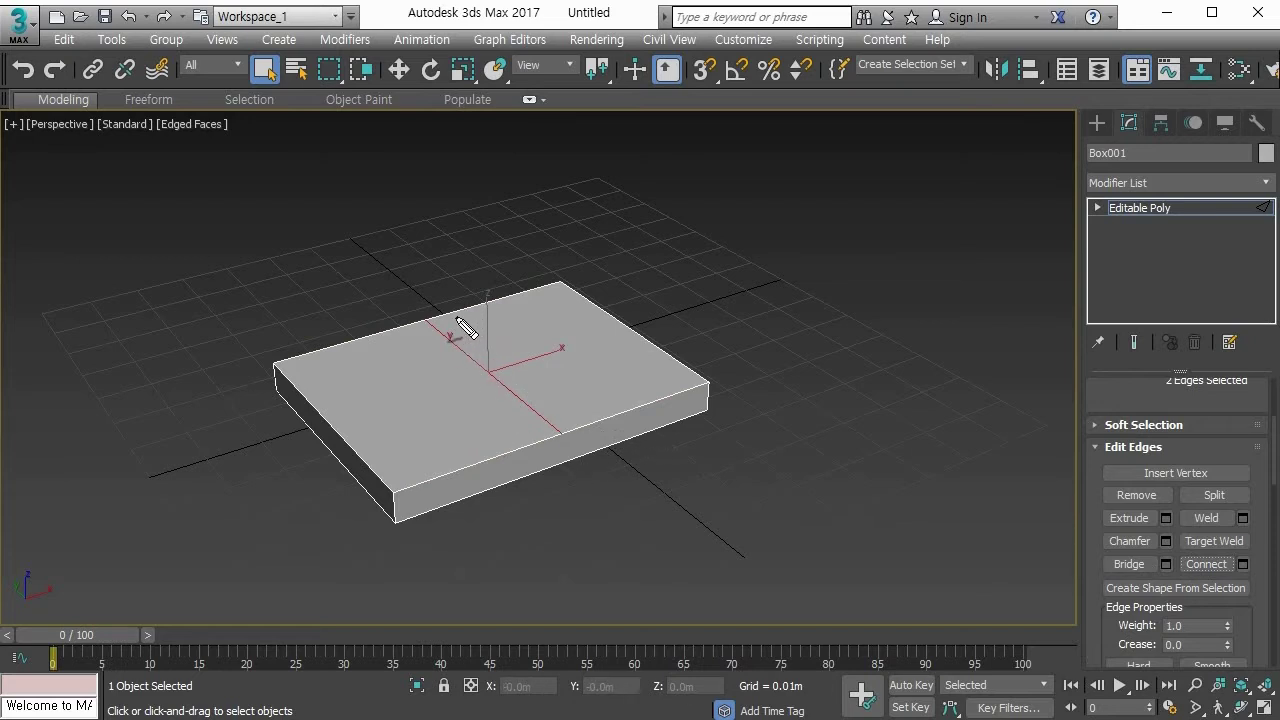
pyautogui.moveTo(256, 372); pyautogui.dragTo(583, 275)
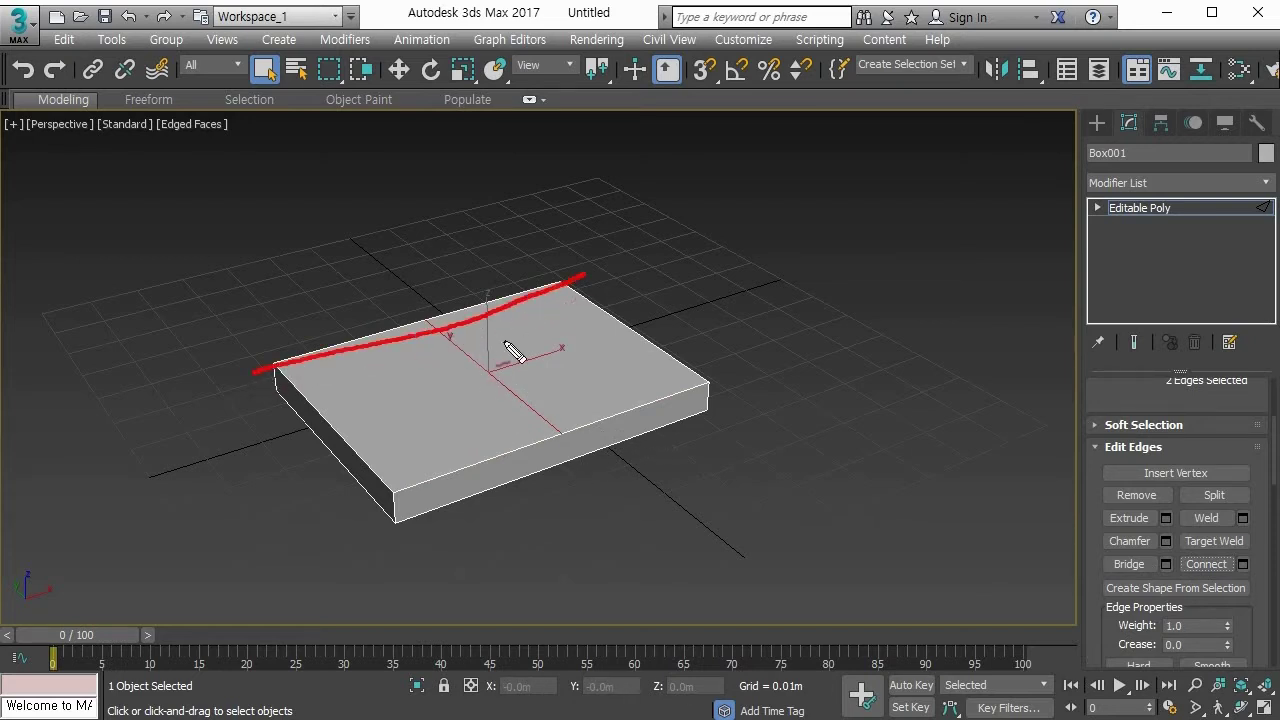
pyautogui.moveTo(358, 515); pyautogui.dragTo(728, 378)
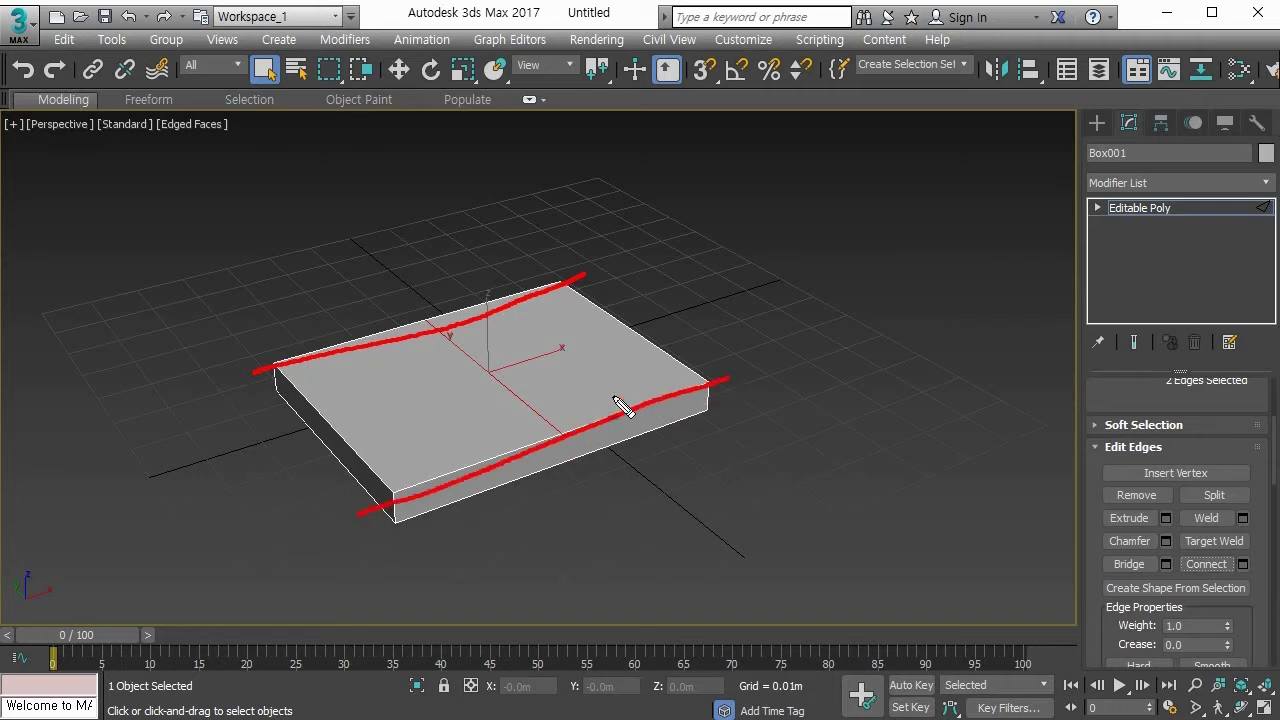
pyautogui.moveTo(455, 330); pyautogui.dragTo(458, 347)
pyautogui.moveTo(538, 410); pyautogui.dragTo(566, 428)
pyautogui.moveTo(402, 381)
pyautogui.mouseDown()
pyautogui.moveTo(405, 438)
pyautogui.moveTo(443, 429)
pyautogui.mouseUp()
pyautogui.moveTo(455, 385)
pyautogui.mouseDown()
pyautogui.moveTo(462, 418)
pyautogui.moveTo(480, 400)
pyautogui.moveTo(484, 430)
pyautogui.mouseUp()
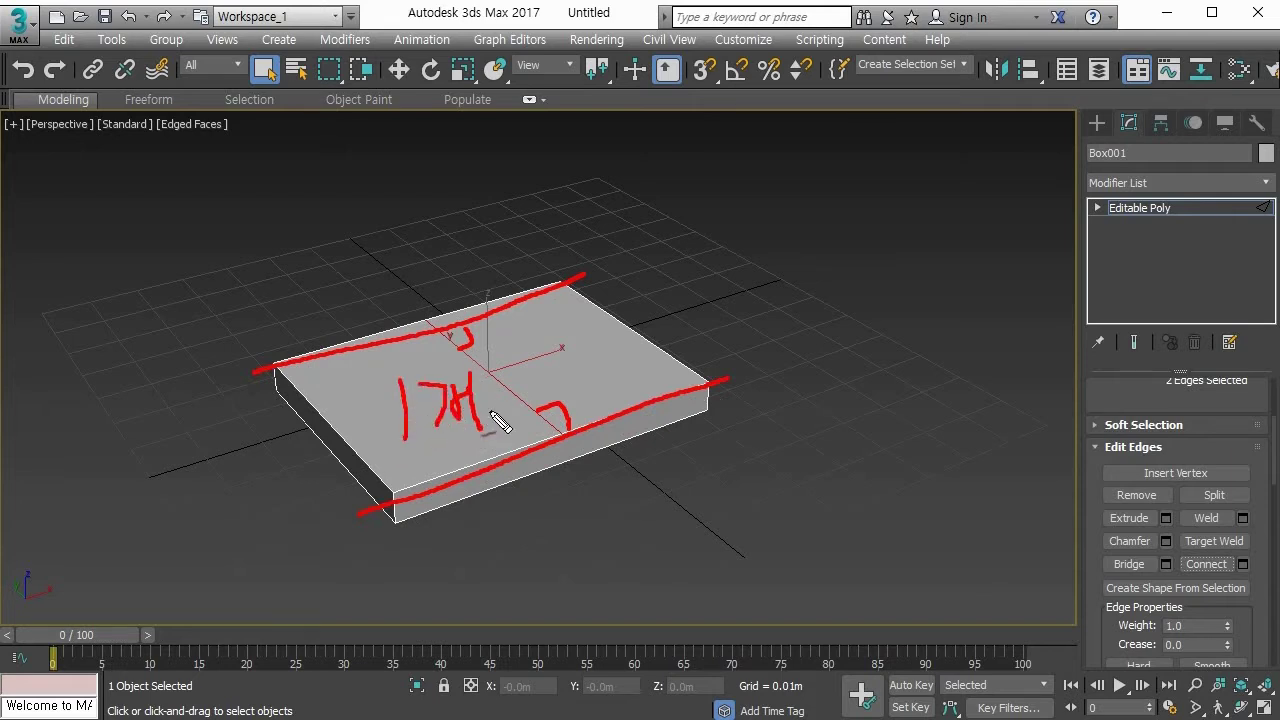
pyautogui.press('Escape')
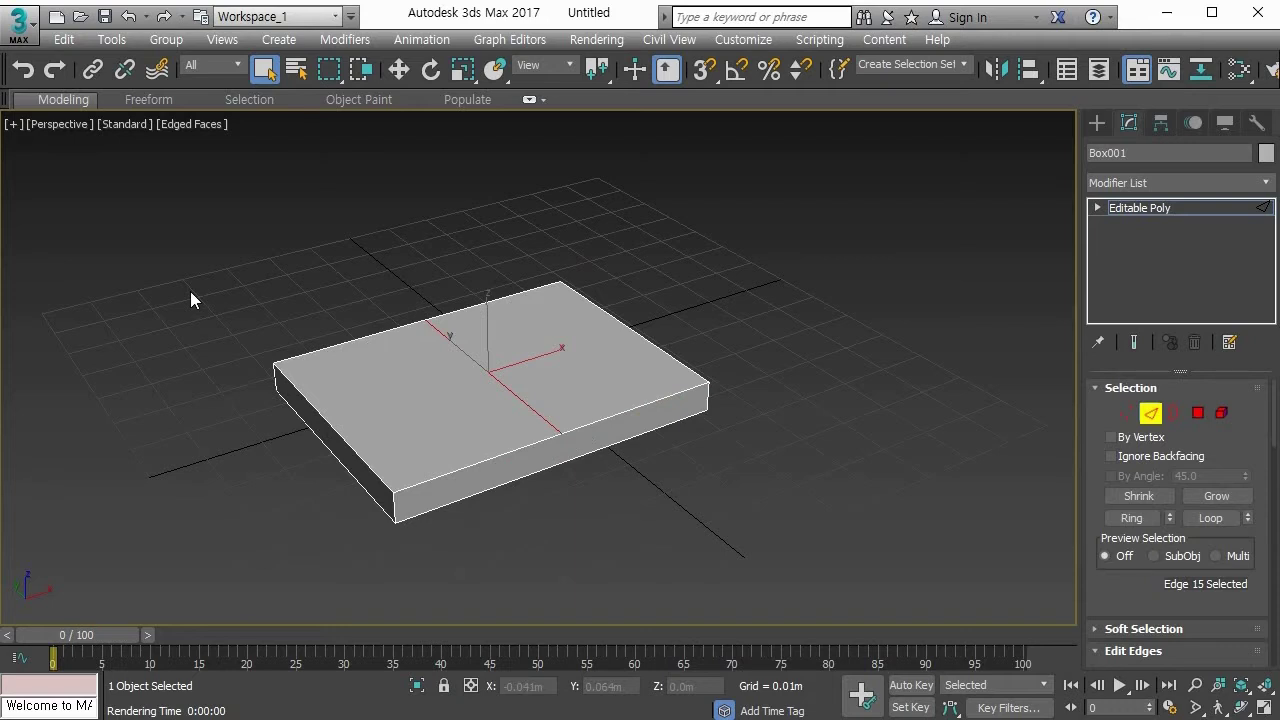
# Step: Try moving the connecting edge along the X axis and deleting it, undoing each change
pyautogui.press('w')
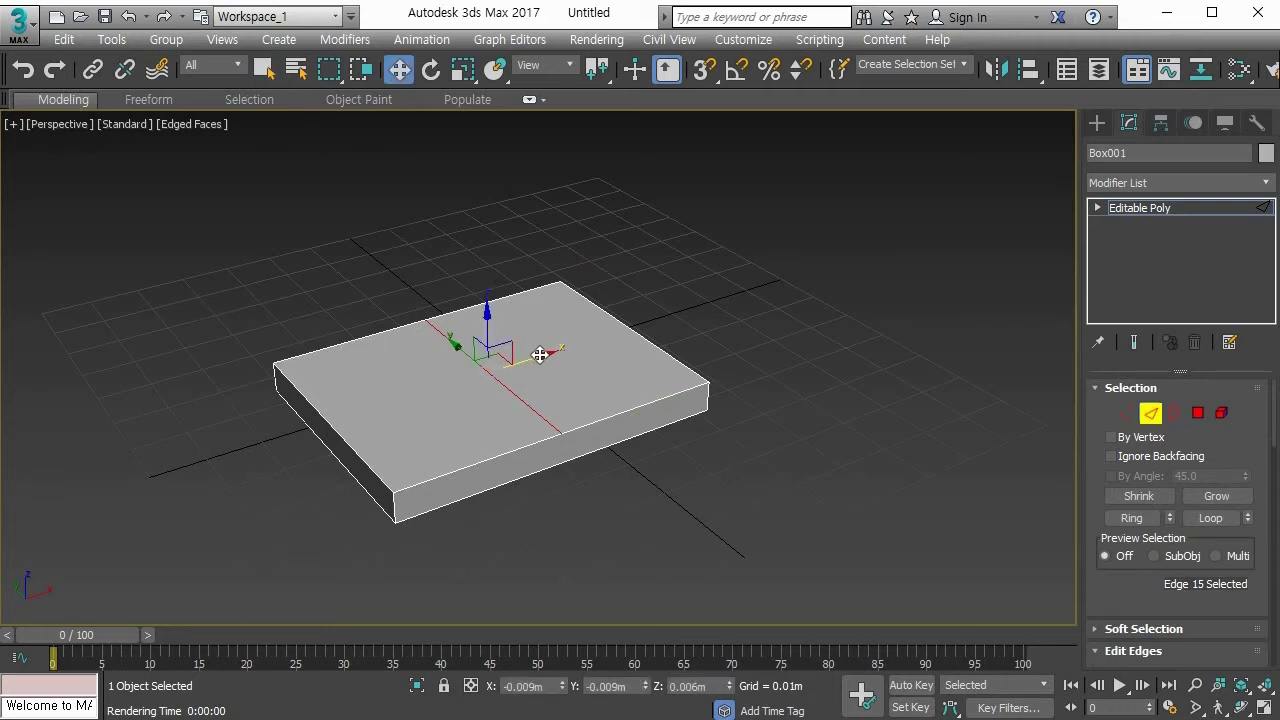
pyautogui.moveTo(538, 358); pyautogui.dragTo(580, 351)
pyautogui.hotkey('ctrl', 'z')
pyautogui.press('Delete')
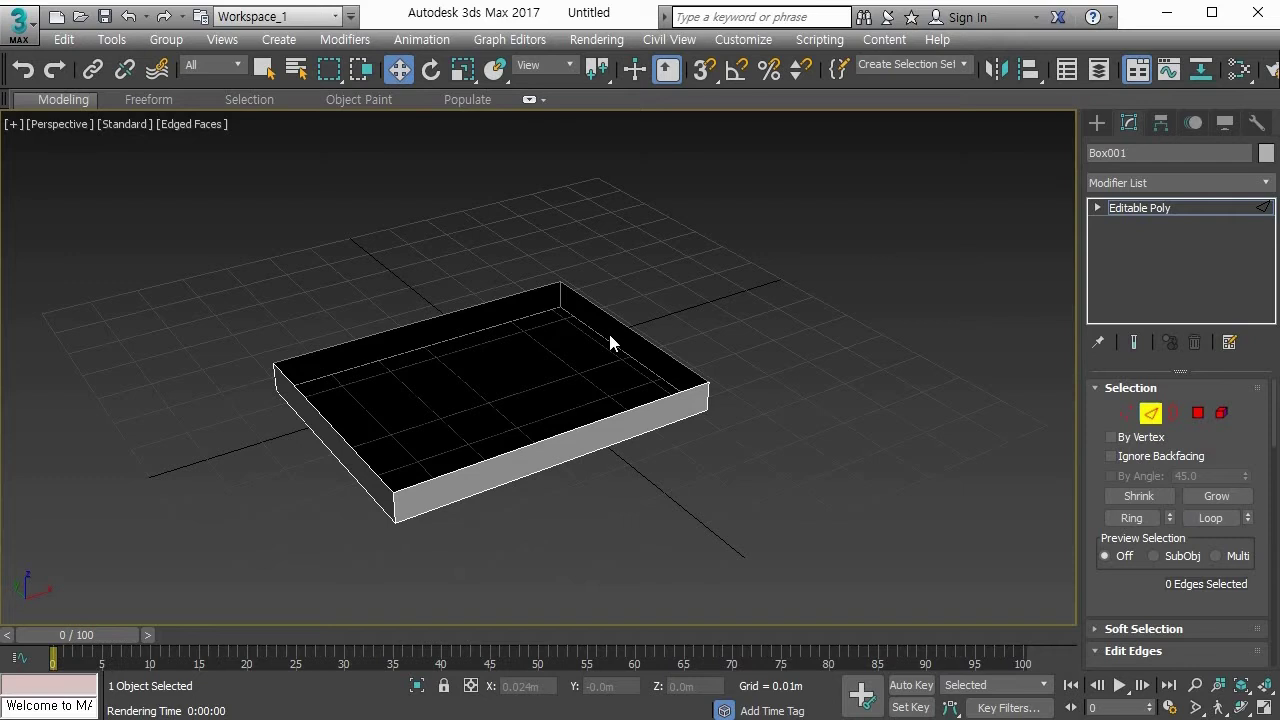
pyautogui.hotkey('ctrl', 'z')
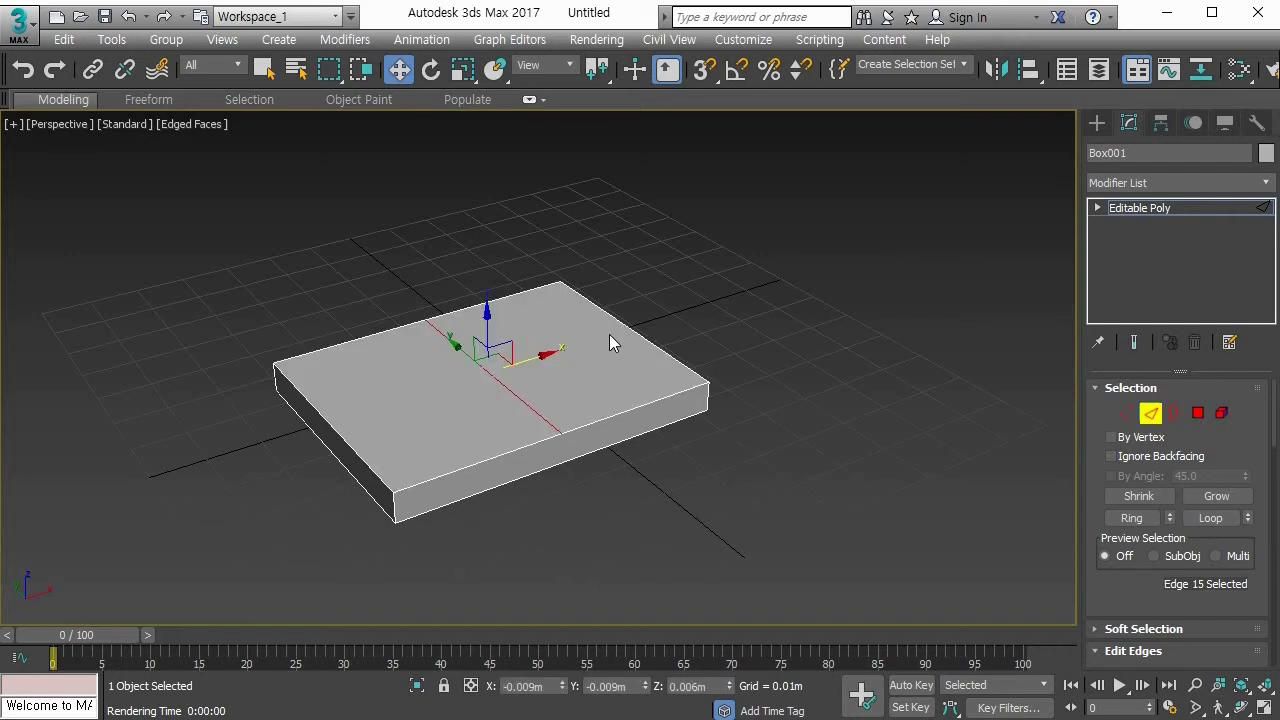
# Step: Remove the connecting edge while keeping the top face, and select the half-edges on both long sides to check the split
pyautogui.hotkey('ctrl', 'z')
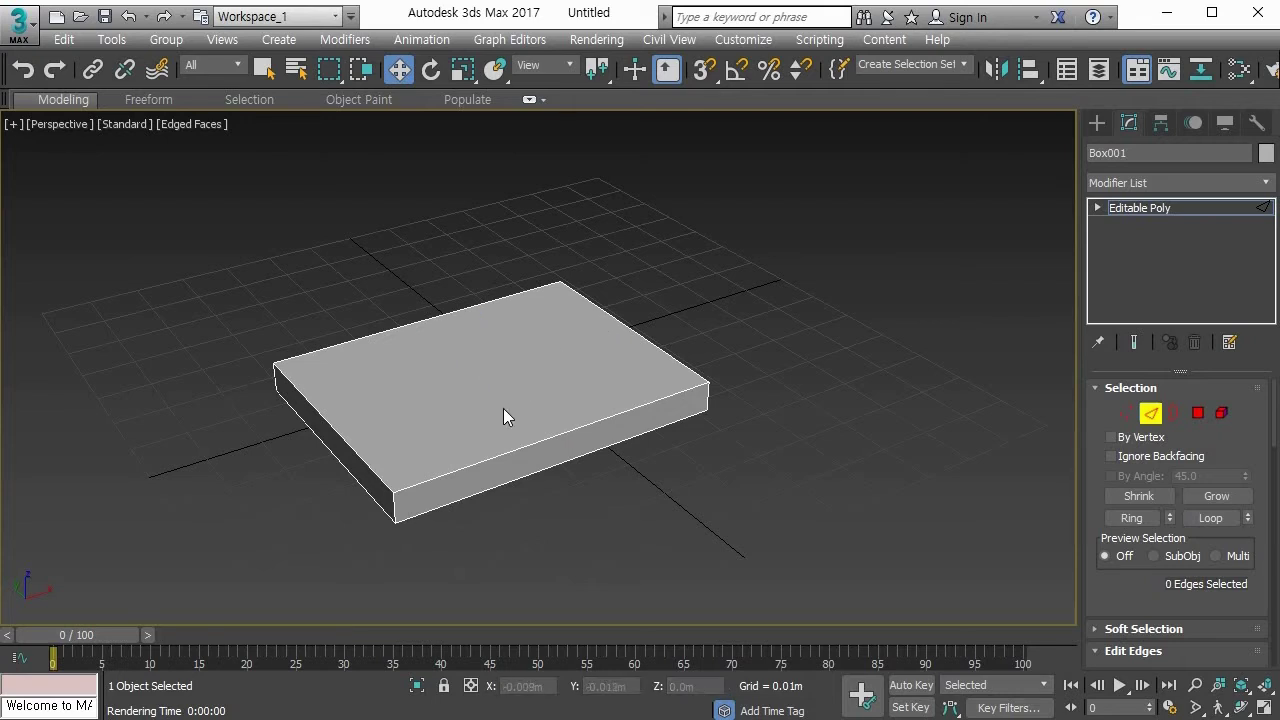
pyautogui.click(469, 466)
pyautogui.click(611, 417)
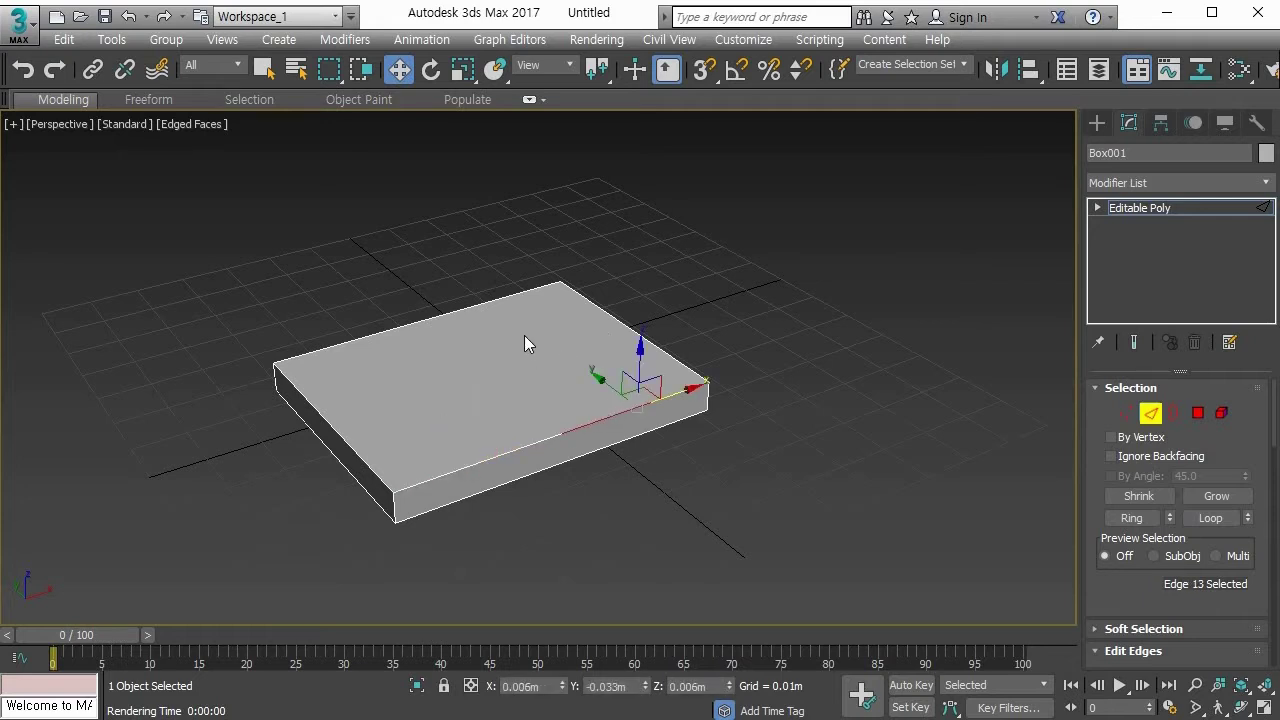
pyautogui.click(493, 304)
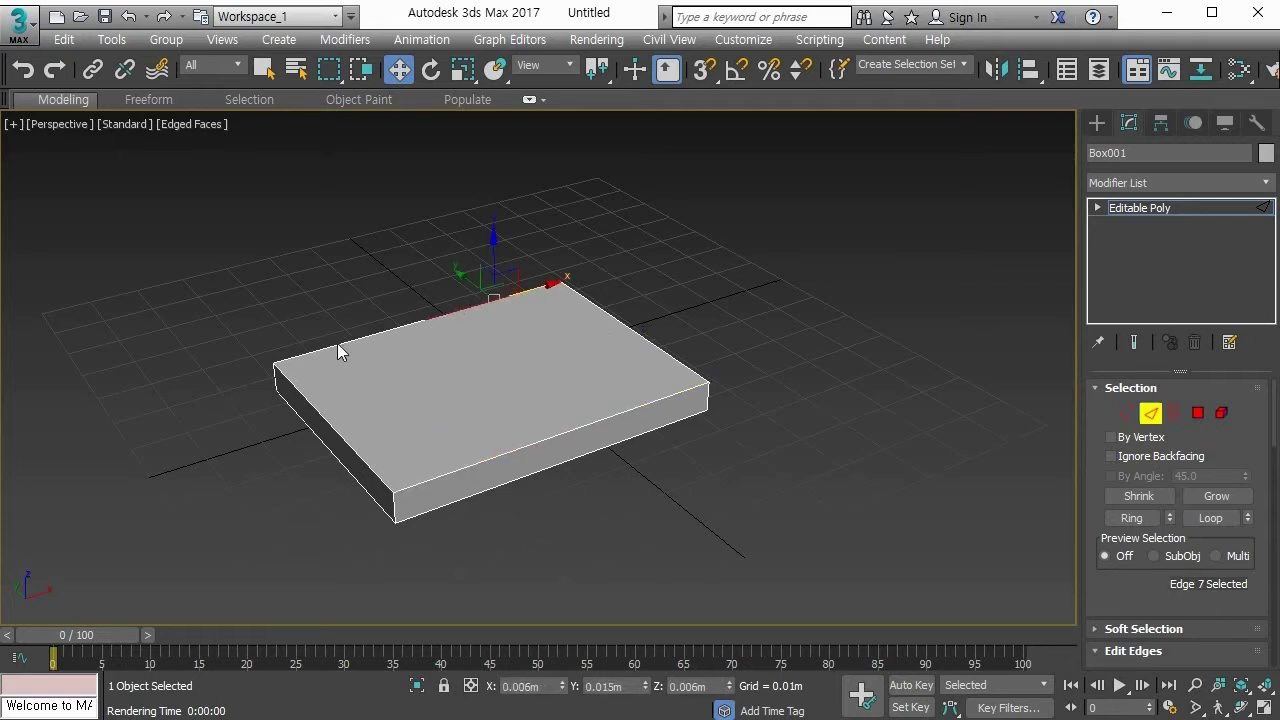
pyautogui.click(340, 347)
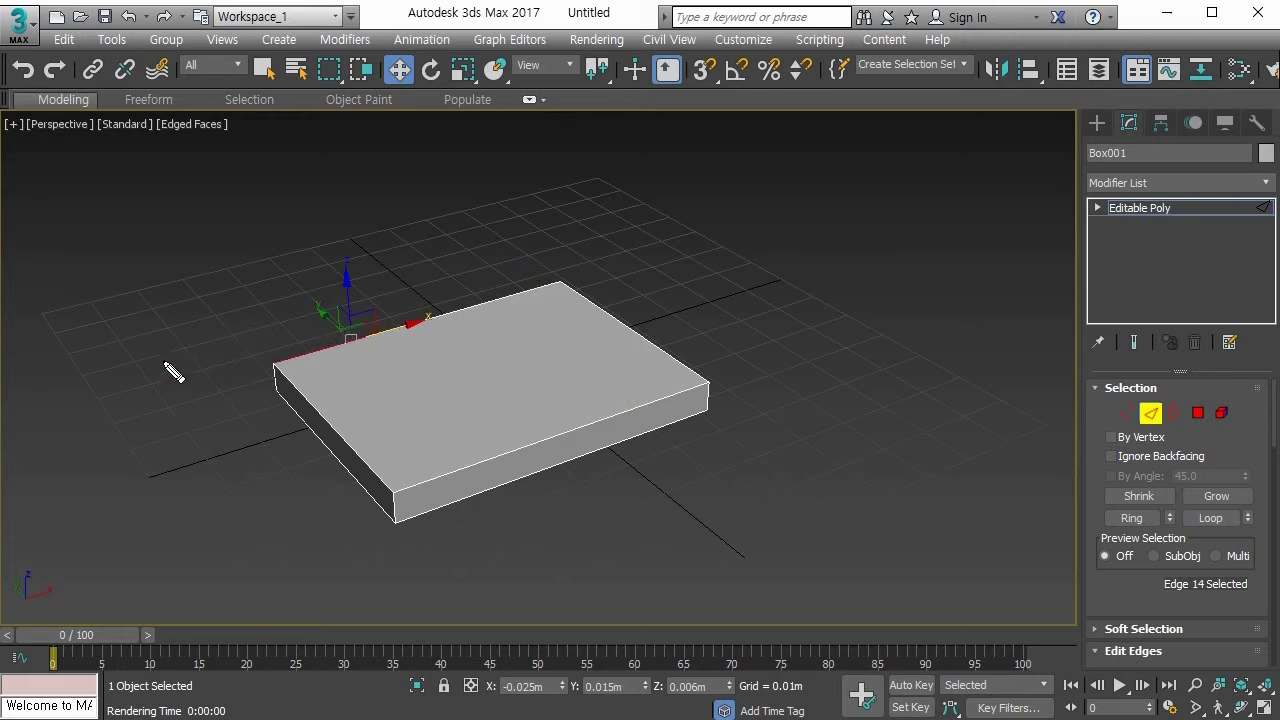
pyautogui.moveTo(150, 367); pyautogui.dragTo(146, 342)
pyautogui.moveTo(428, 234); pyautogui.dragTo(445, 238)
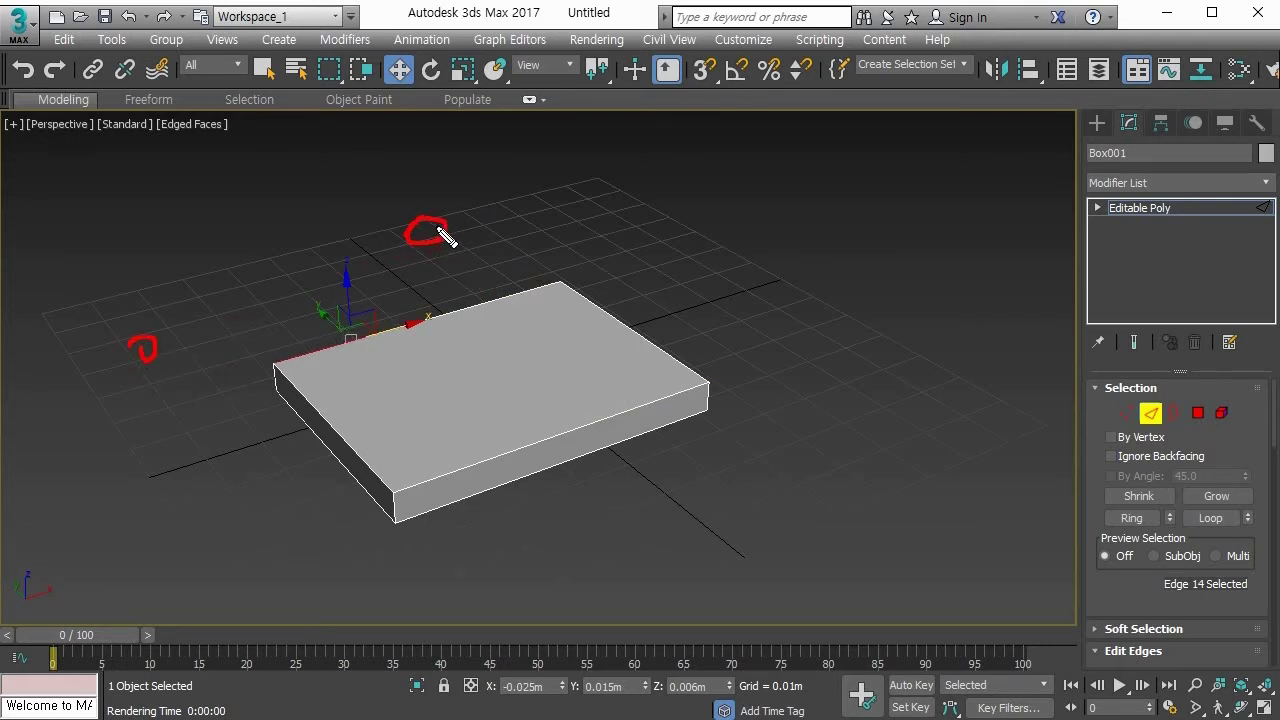
pyautogui.moveTo(151, 352); pyautogui.dragTo(440, 244)
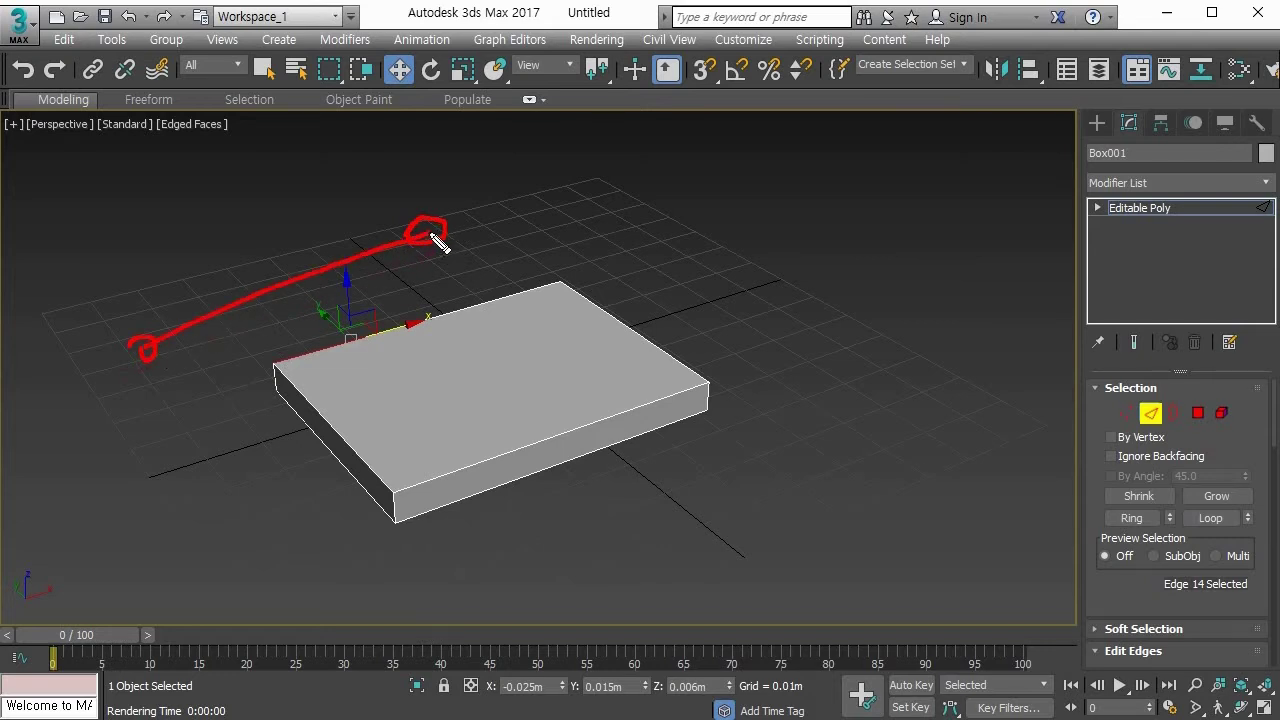
pyautogui.press('Escape')
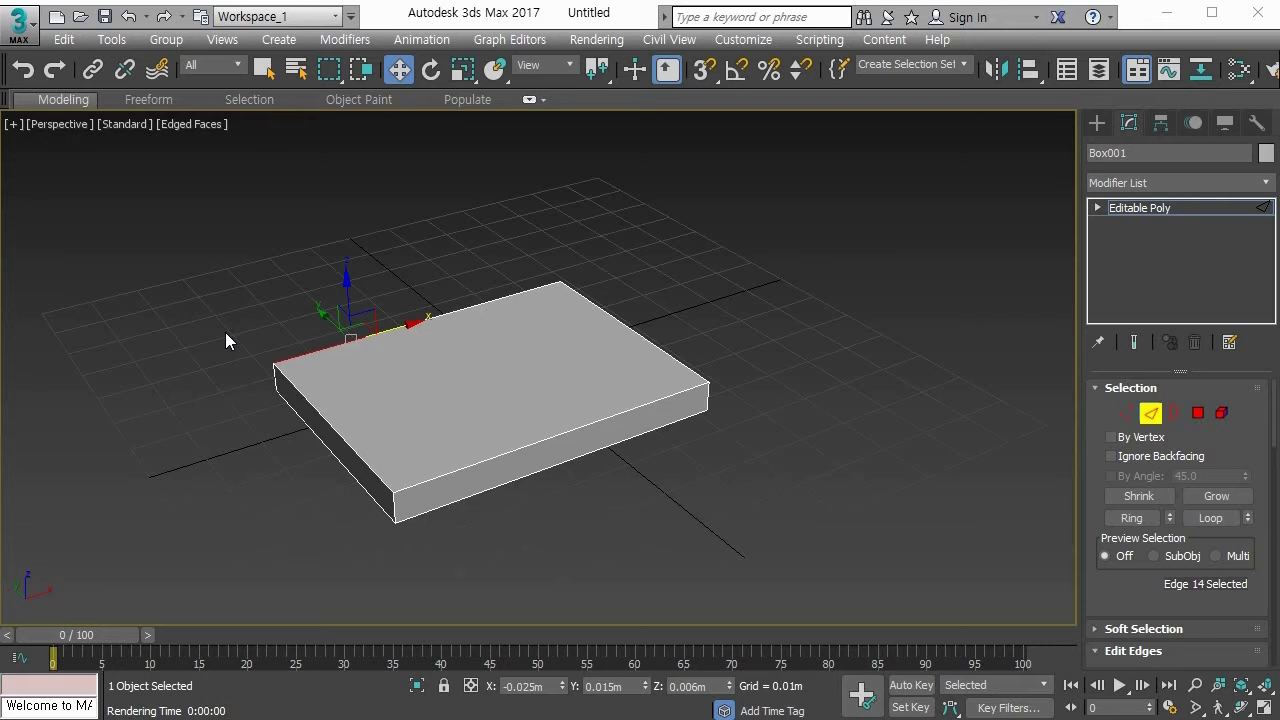
# Step: Switch the box to vertex level and examine the midpoint vertices on the two long top edges
pyautogui.click(483, 306)
pyautogui.press('1')
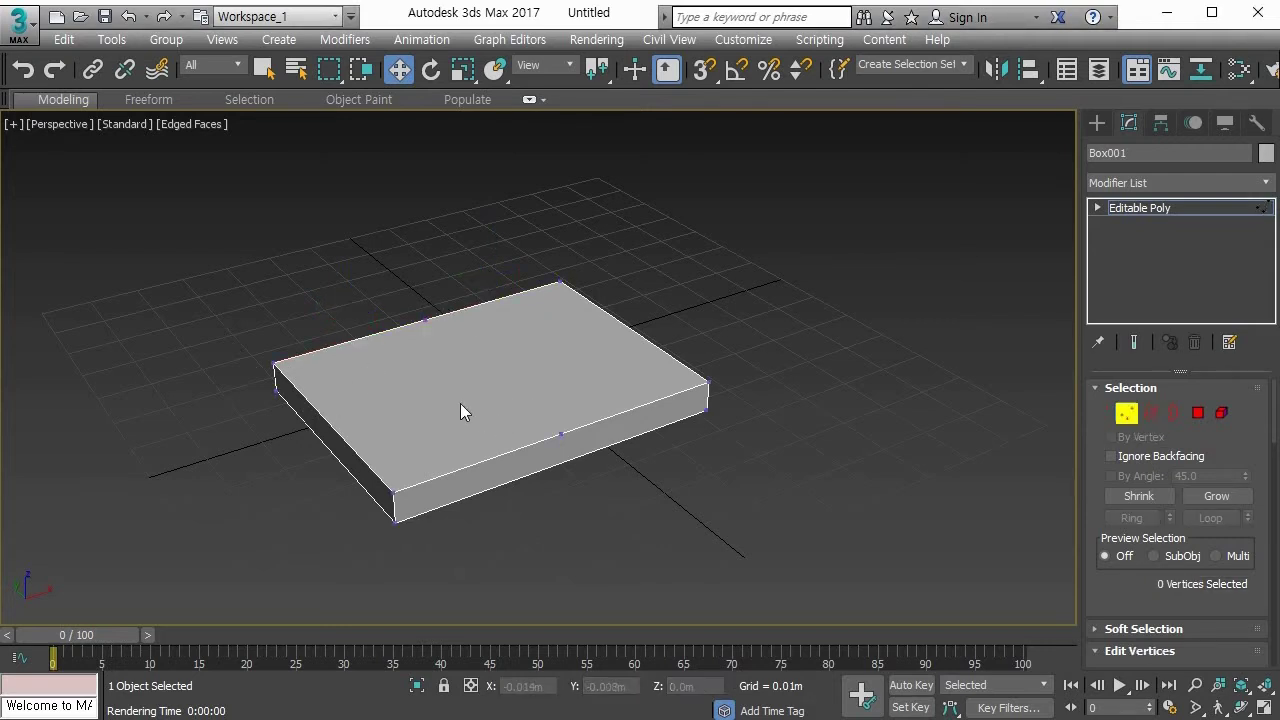
pyautogui.moveTo(423, 349)
pyautogui.mouseDown()
pyautogui.moveTo(423, 328)
pyautogui.moveTo(425, 352)
pyautogui.mouseUp()
pyautogui.moveTo(574, 440)
pyautogui.mouseDown()
pyautogui.moveTo(571, 429)
pyautogui.moveTo(526, 449)
pyautogui.mouseUp()
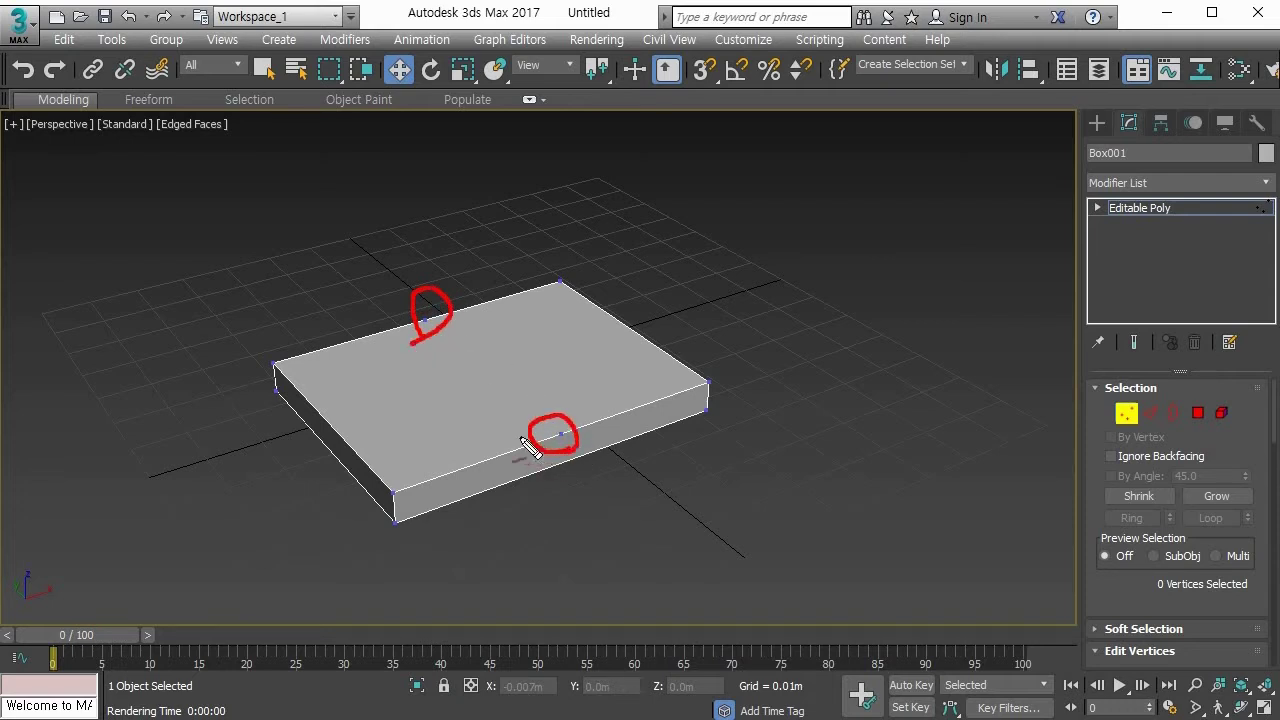
# Step: Try deleting the midpoint vertex on the far long top edge, and undo the deletion
pyautogui.press('Escape')
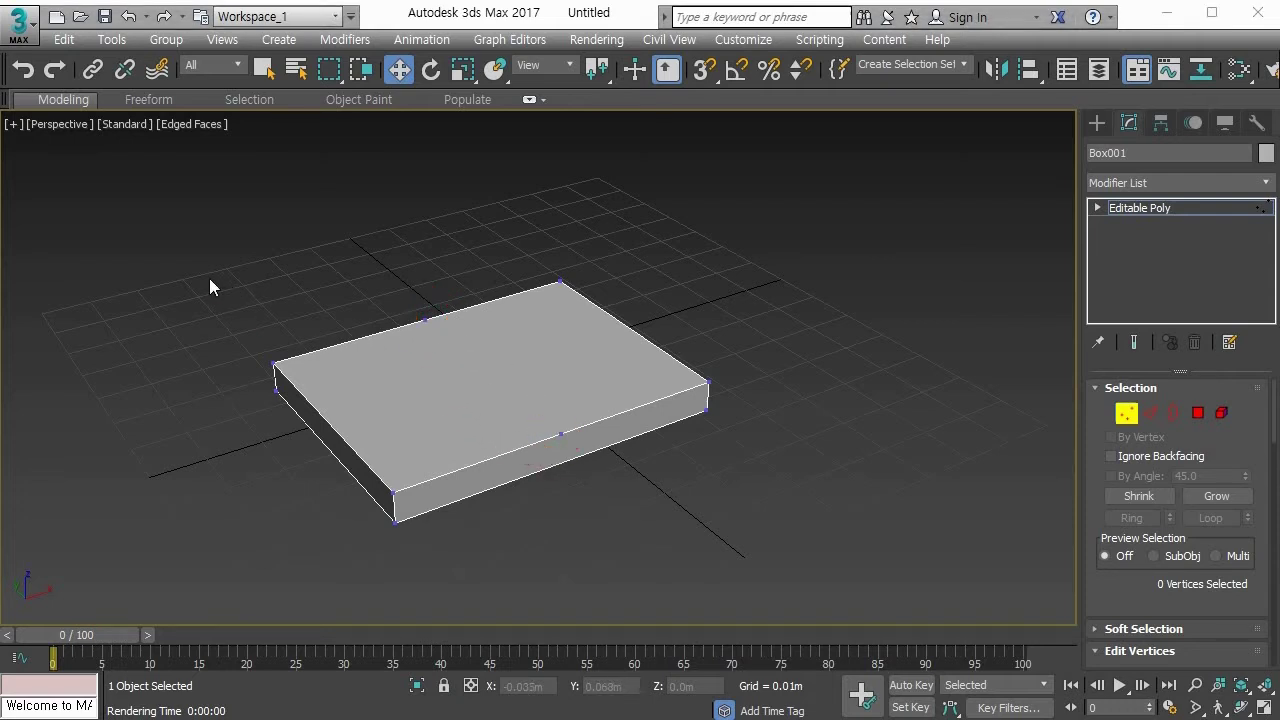
pyautogui.press('q')
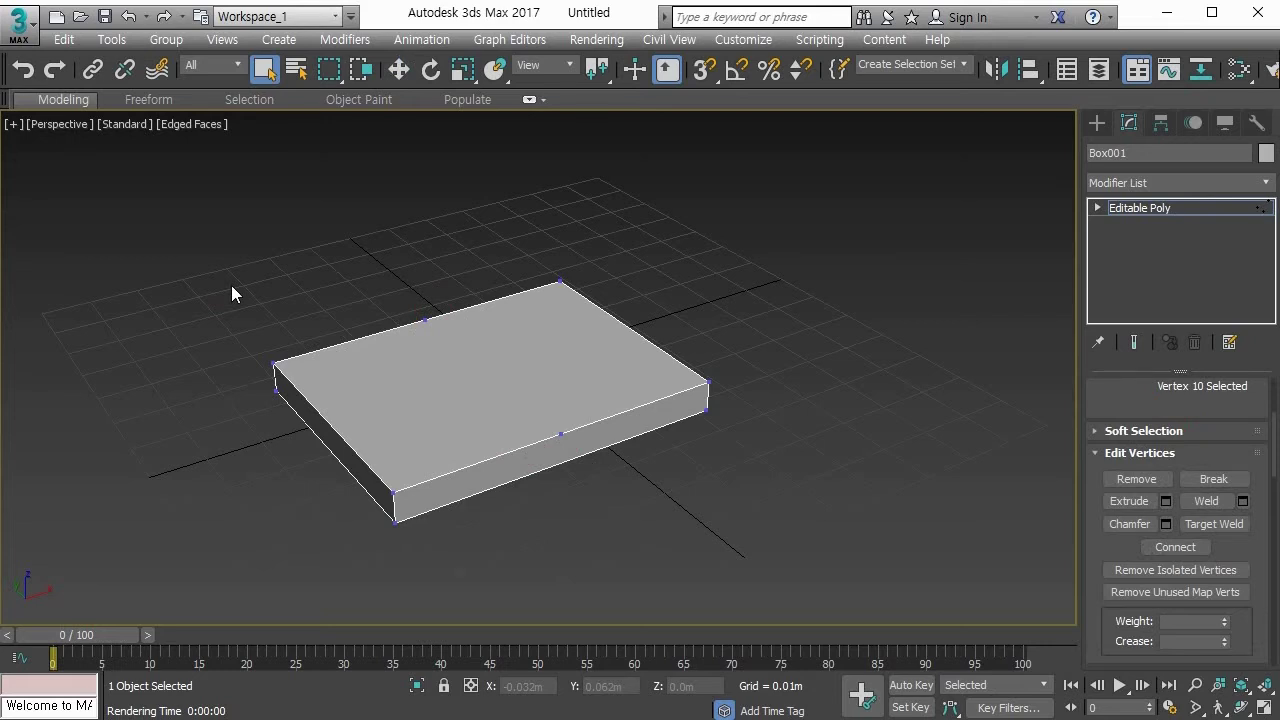
pyautogui.click(425, 320)
pyautogui.press('Delete')
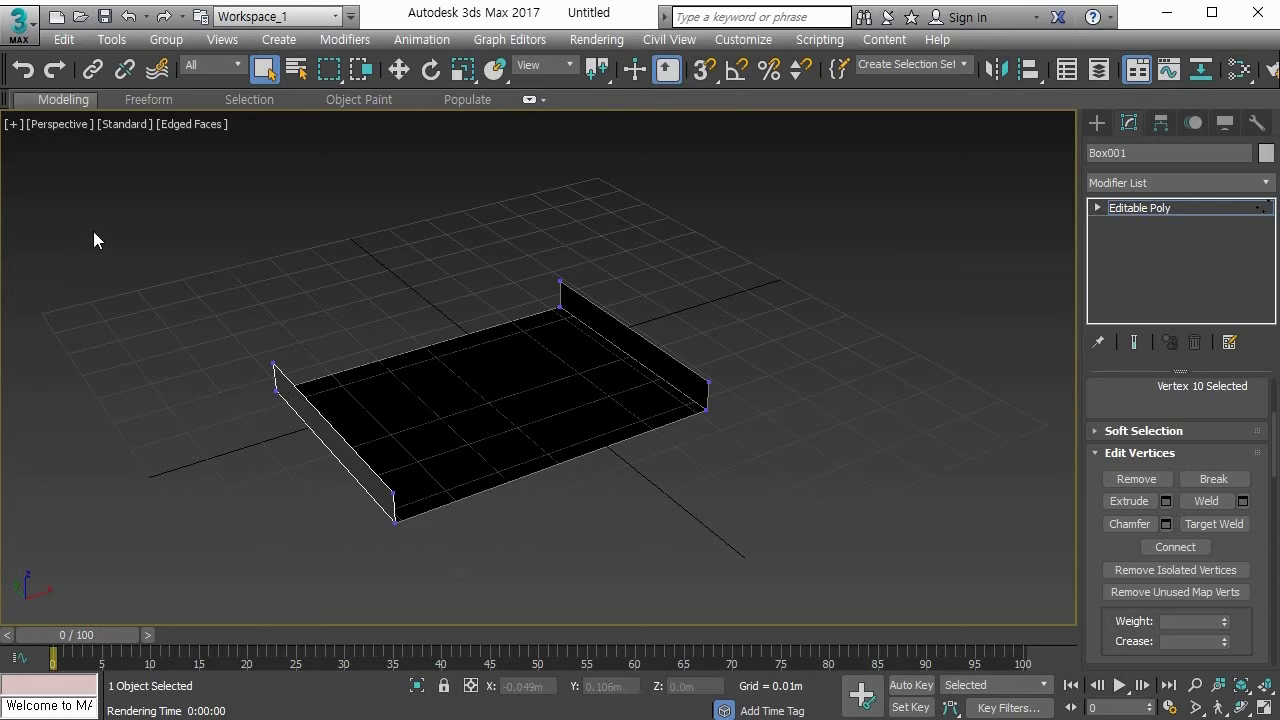
pyautogui.hotkey('ctrl', 'z')
pyautogui.hotkey('ctrl', 'z')
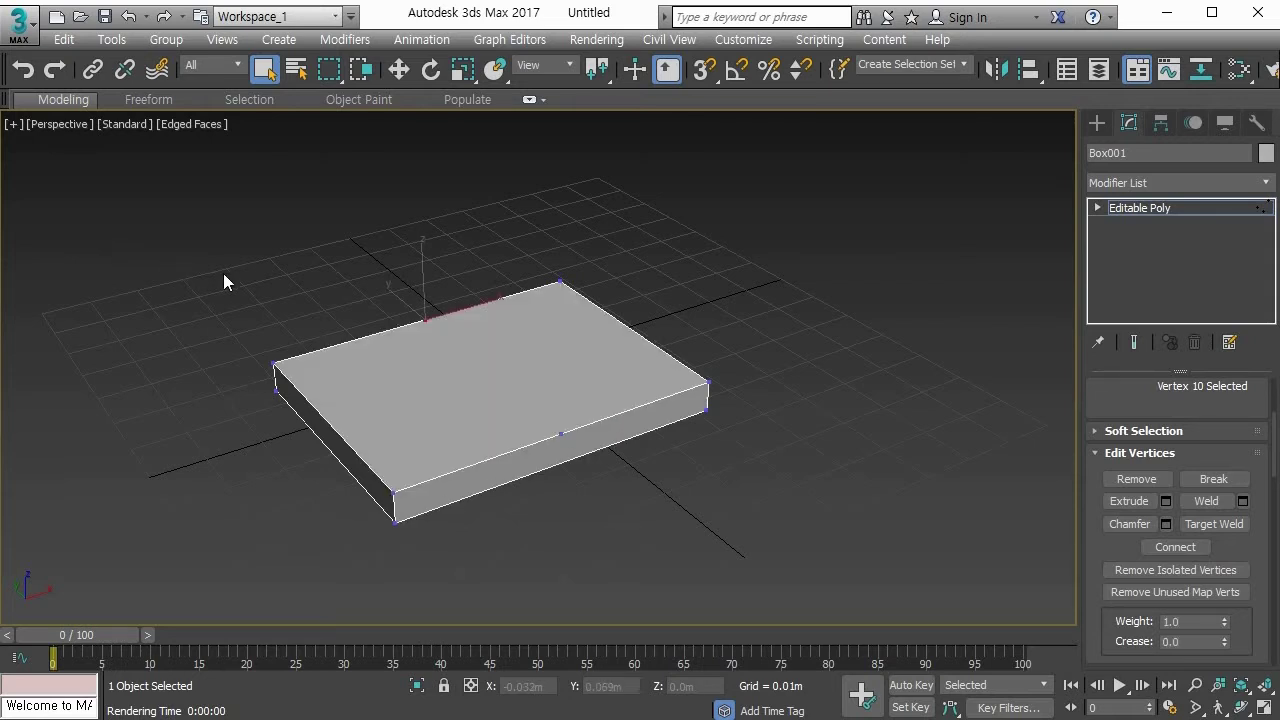
# Step: Remove the midpoint vertices from both long top edges while keeping the surrounding faces
pyautogui.click(294, 276)
pyautogui.click(560, 434)
pyautogui.click(677, 423)
# Step: Switch to edge level and select the box's lengthwise edges using the Top view, returning to the maximized Perspective view
pyautogui.hotkey('alt', 'w')
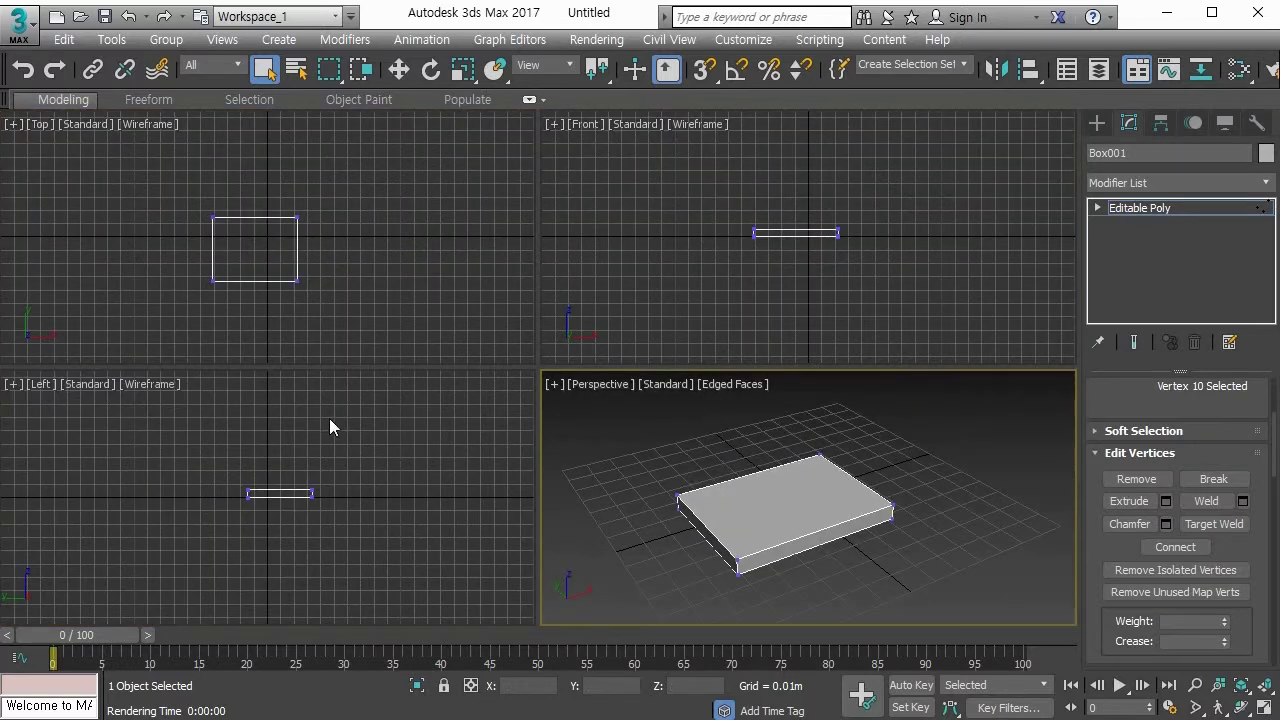
pyautogui.middleClick(242, 186)
pyautogui.press('2')
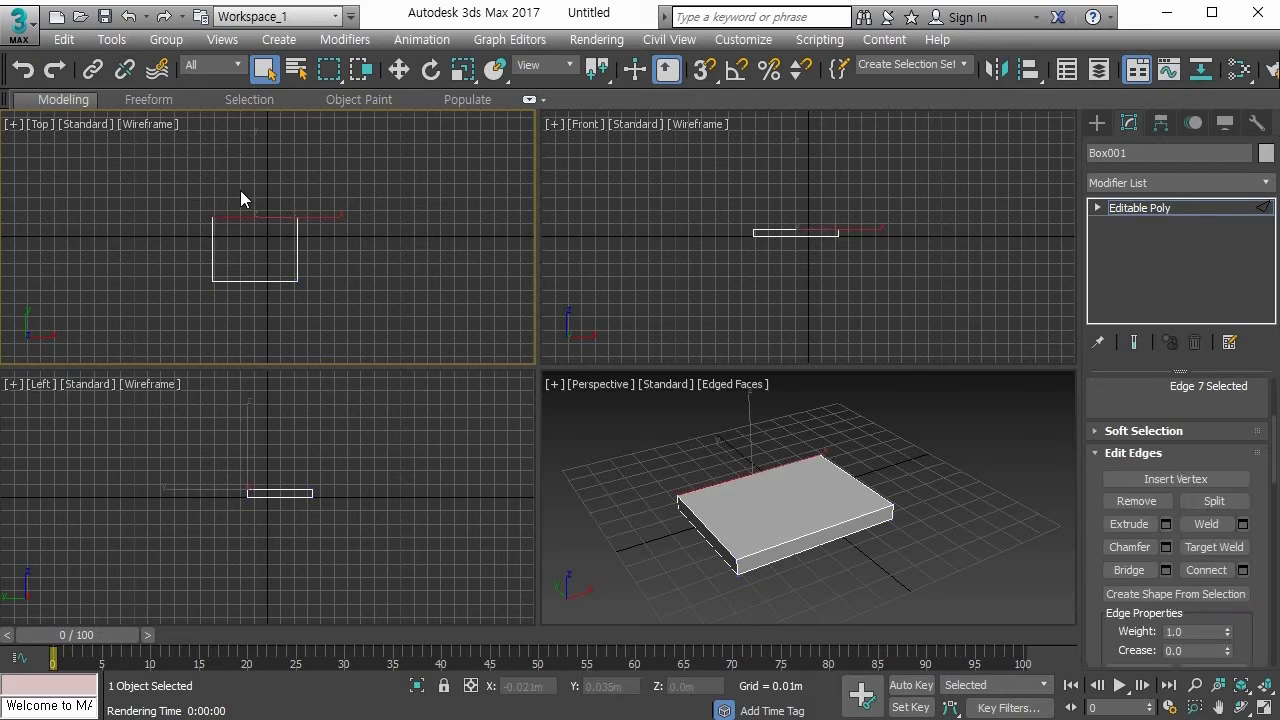
pyautogui.middleClick(669, 463)
pyautogui.hotkey('alt', 'w')
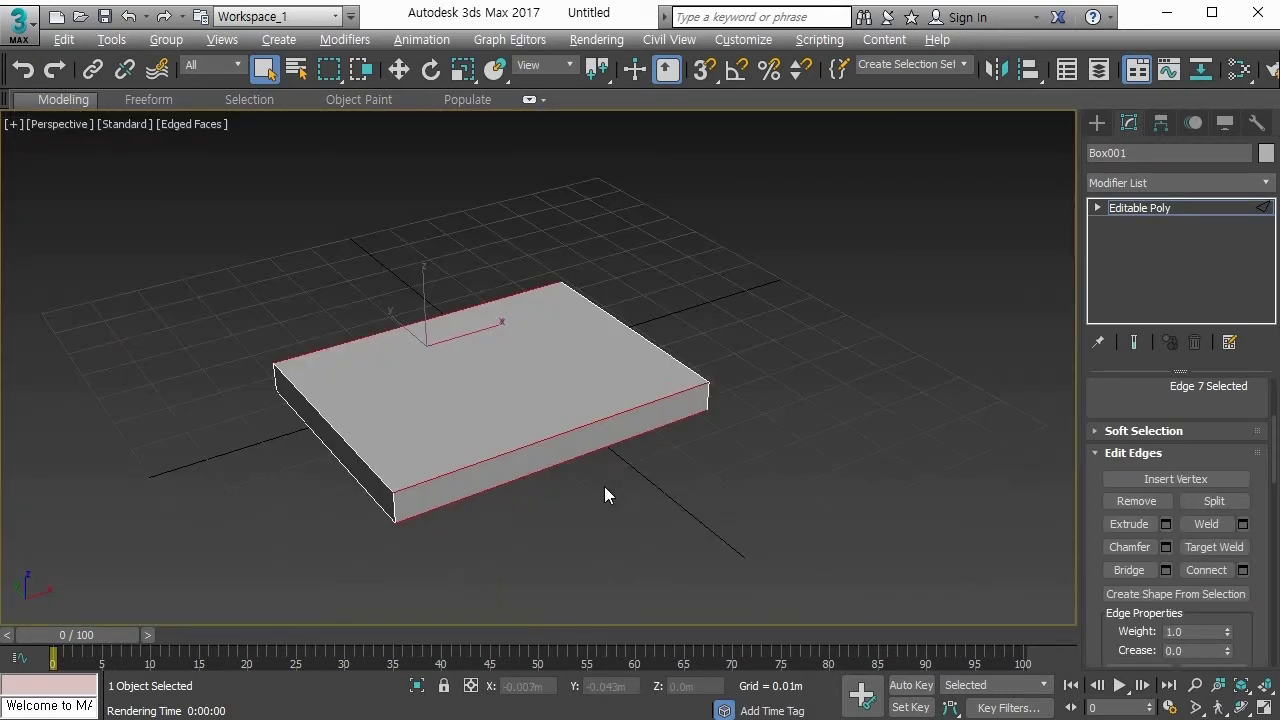
# Step: Try connecting the lengthwise edges with a single edge loop around the middle, and undo it
pyautogui.click(1192, 570)
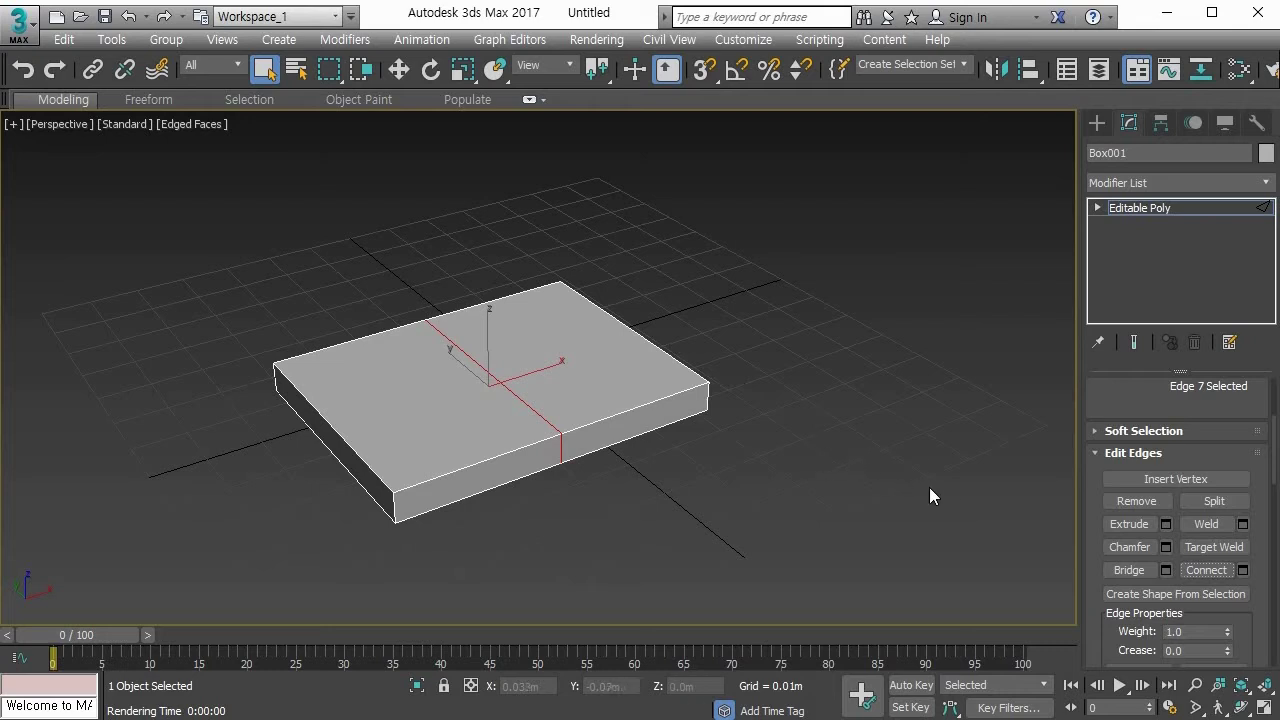
pyautogui.moveTo(1249, 580)
pyautogui.mouseDown()
pyautogui.moveTo(1245, 562)
pyautogui.moveTo(1250, 586)
pyautogui.mouseUp()
pyautogui.press('Escape')
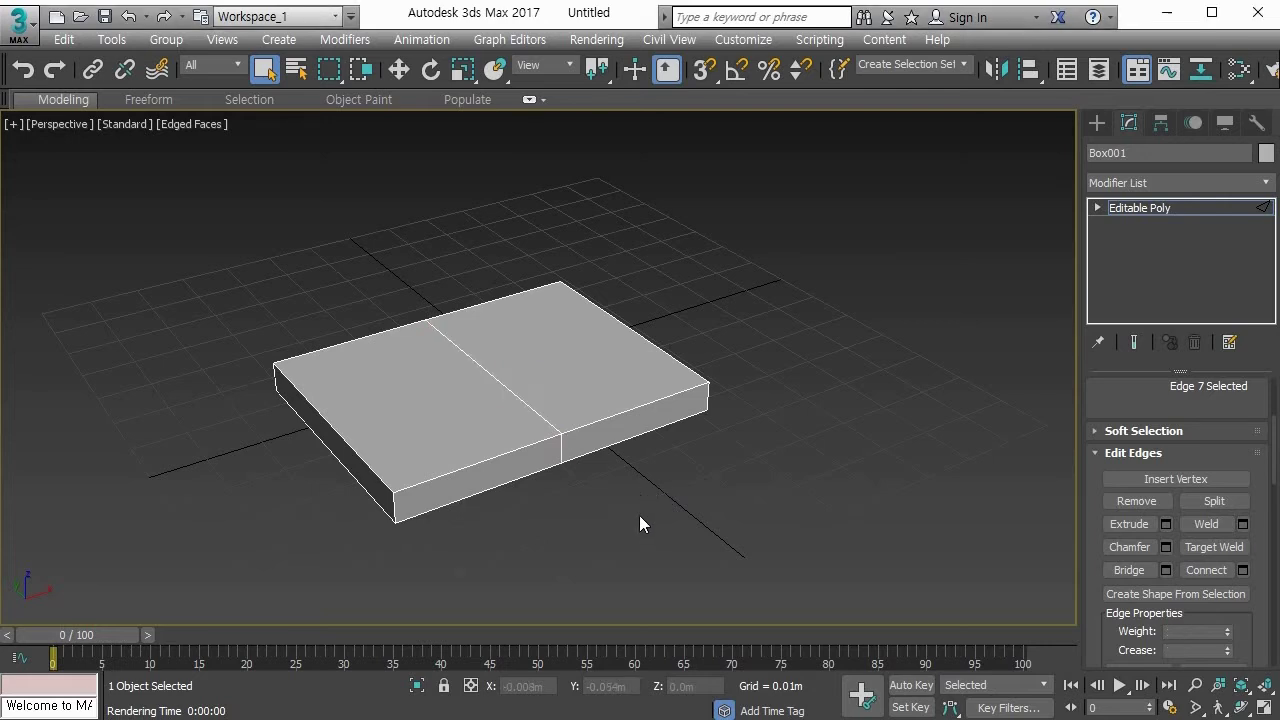
pyautogui.hotkey('ctrl', 'BackSpace')
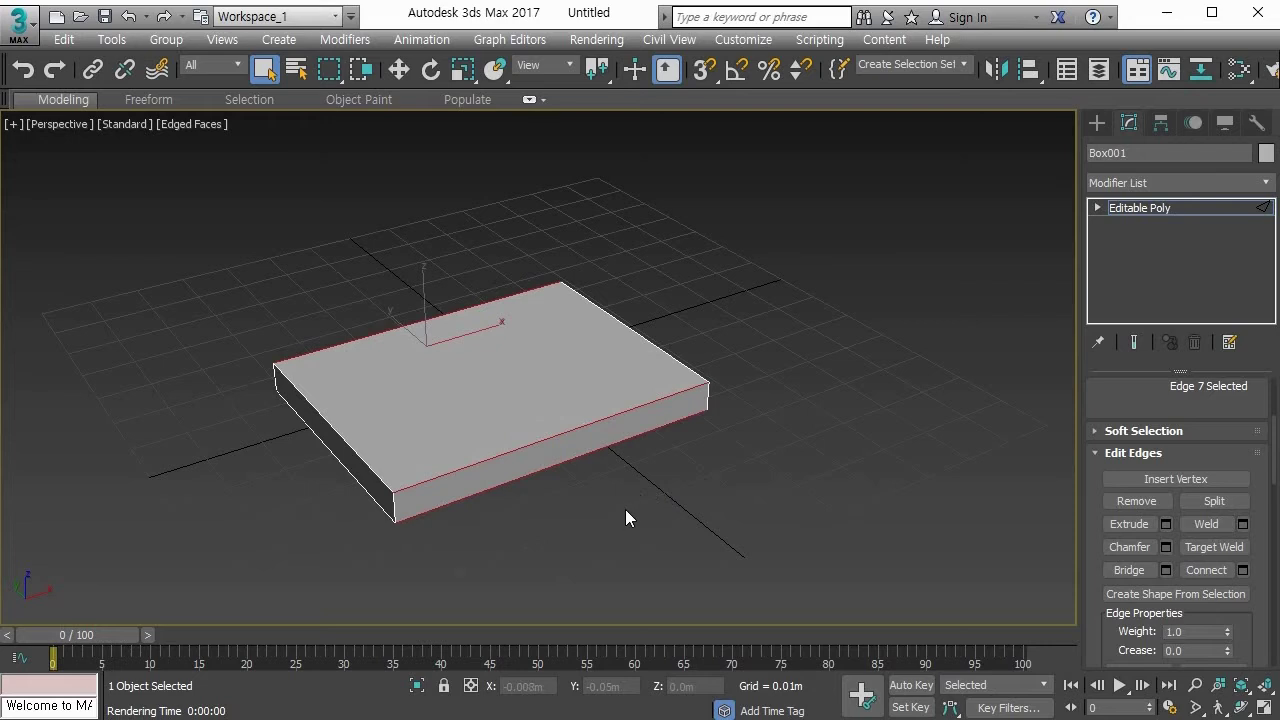
# Step: Open the Connect Edges settings for the lengthwise edges, try up to 4 segments, and set the segments to 2
pyautogui.click(1243, 570)
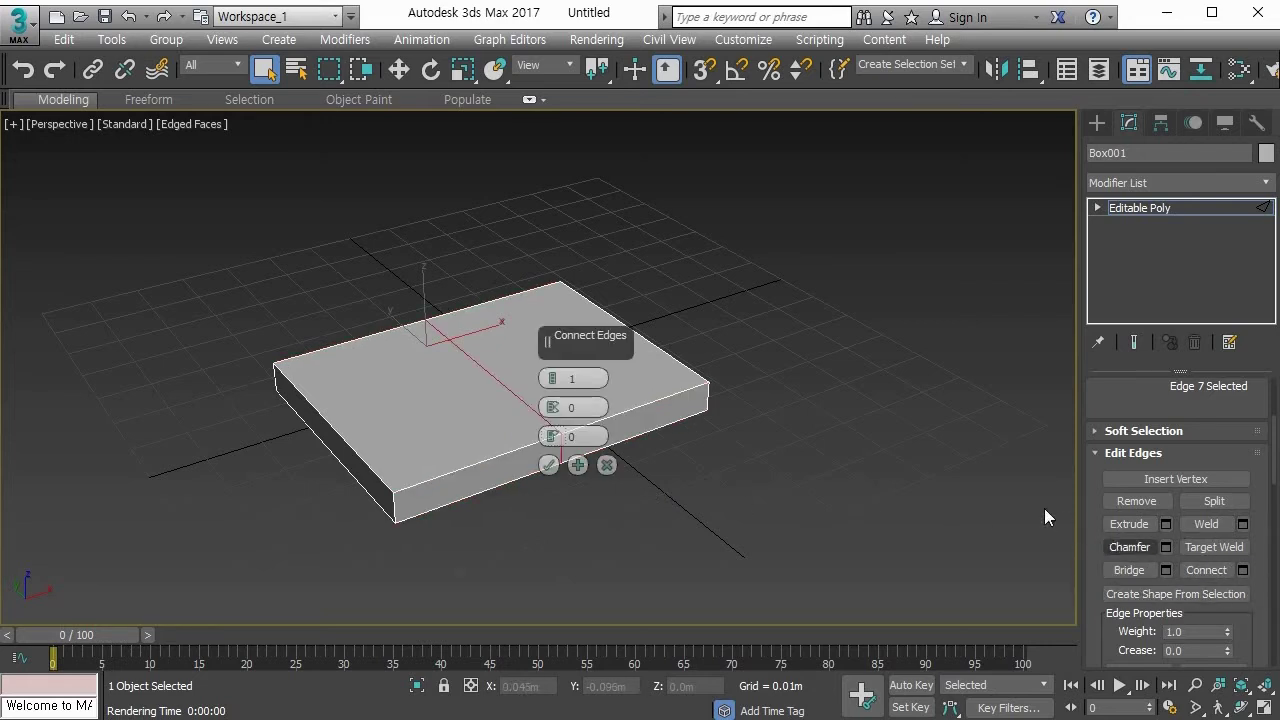
pyautogui.moveTo(568, 341); pyautogui.dragTo(789, 293)
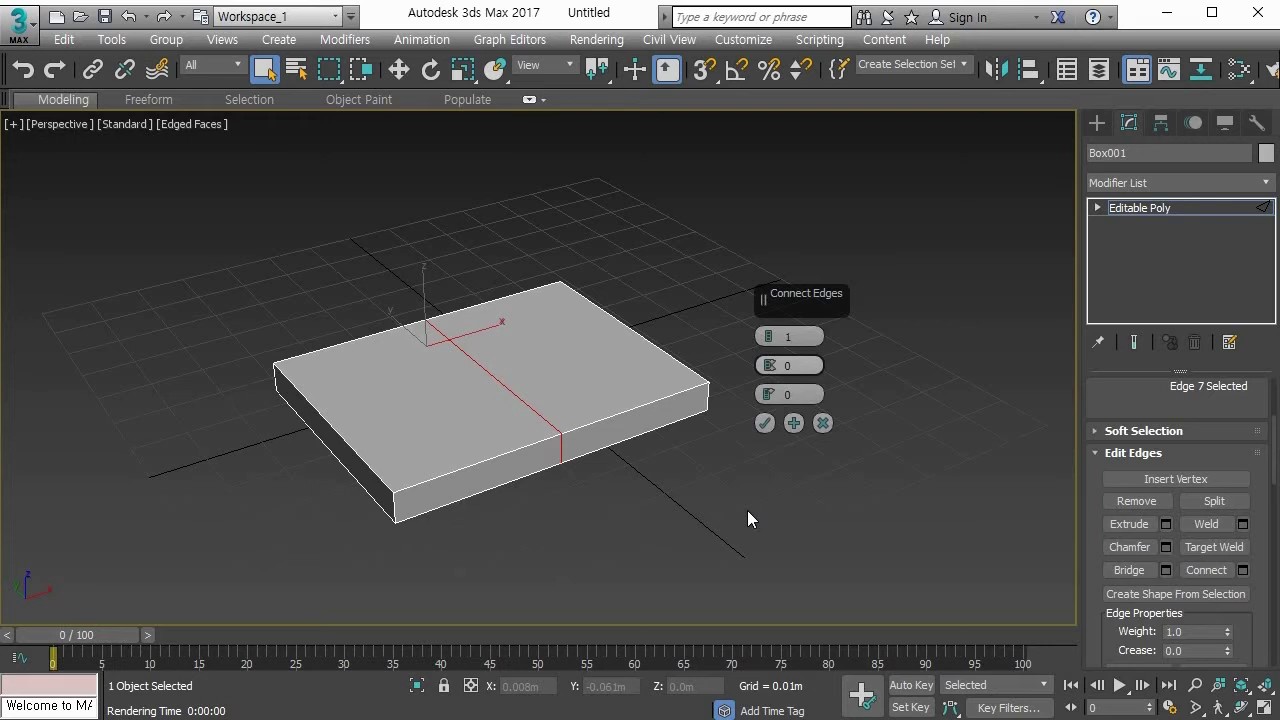
pyautogui.click(771, 333)
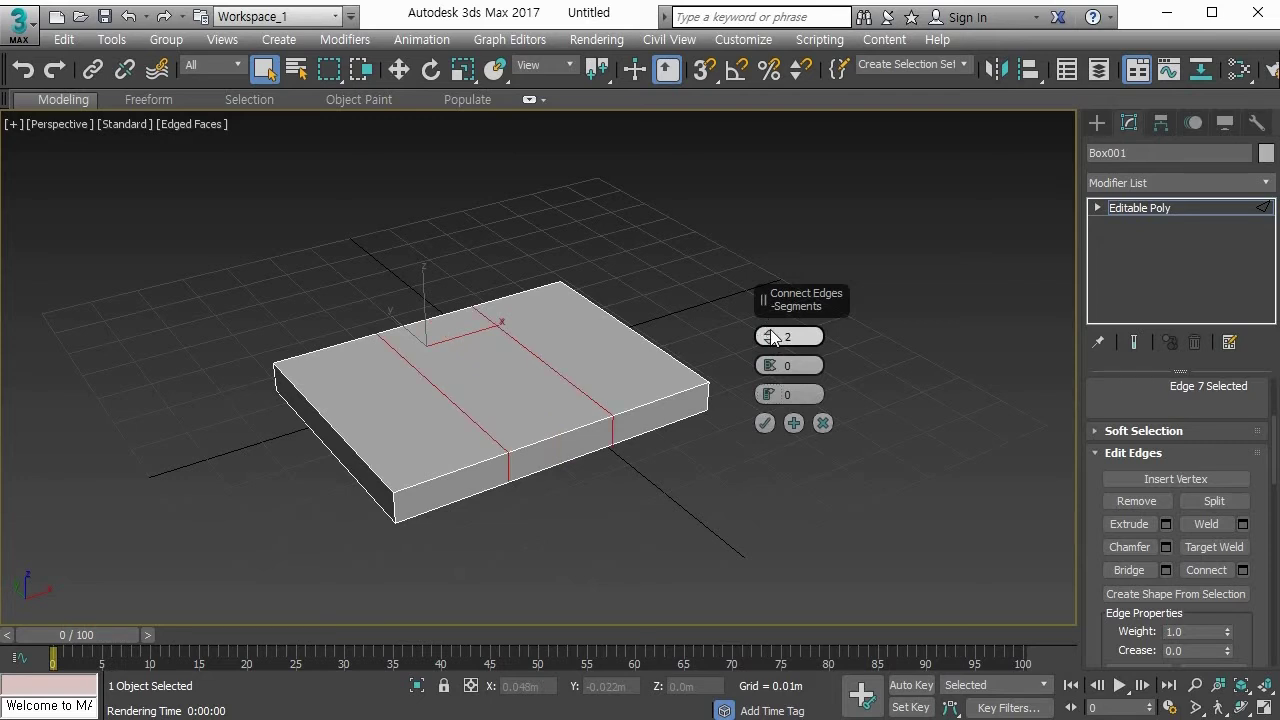
pyautogui.click(771, 333)
pyautogui.click(771, 333)
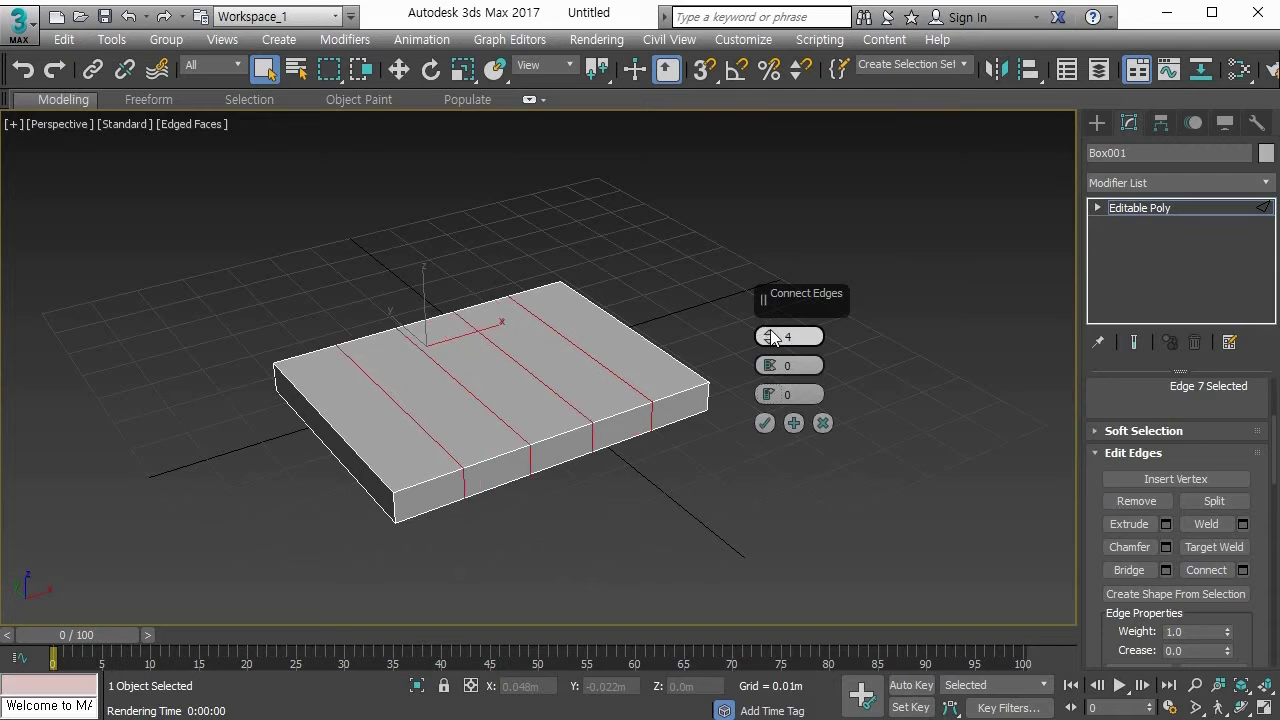
pyautogui.click(769, 343)
pyautogui.click(769, 342)
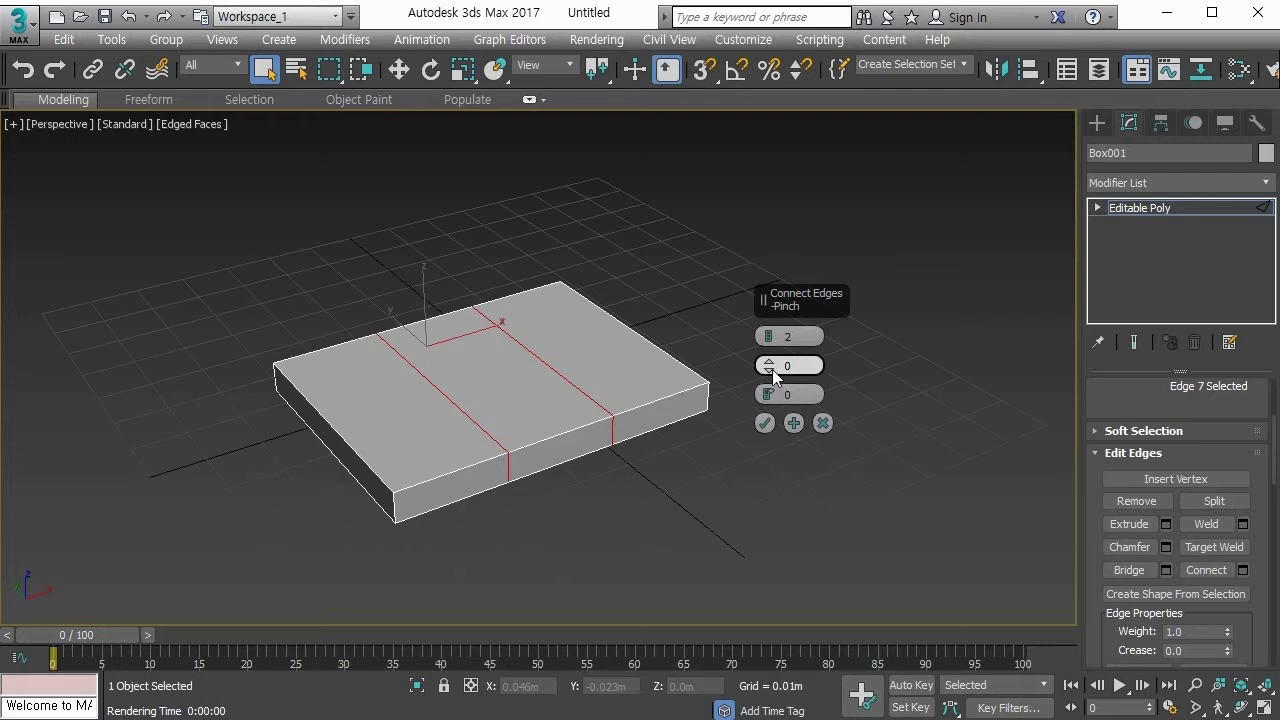
# Step: Try a pinch of -26 and the slide setting on the two segments, and reset the pinch to 0
pyautogui.moveTo(772, 369)
pyautogui.mouseDown()
pyautogui.moveTo(765, 120)
pyautogui.moveTo(734, 223)
pyautogui.moveTo(745, 449)
pyautogui.moveTo(791, 120)
pyautogui.moveTo(785, 560)
pyautogui.moveTo(780, 200)
pyautogui.moveTo(776, 476)
pyautogui.mouseUp()
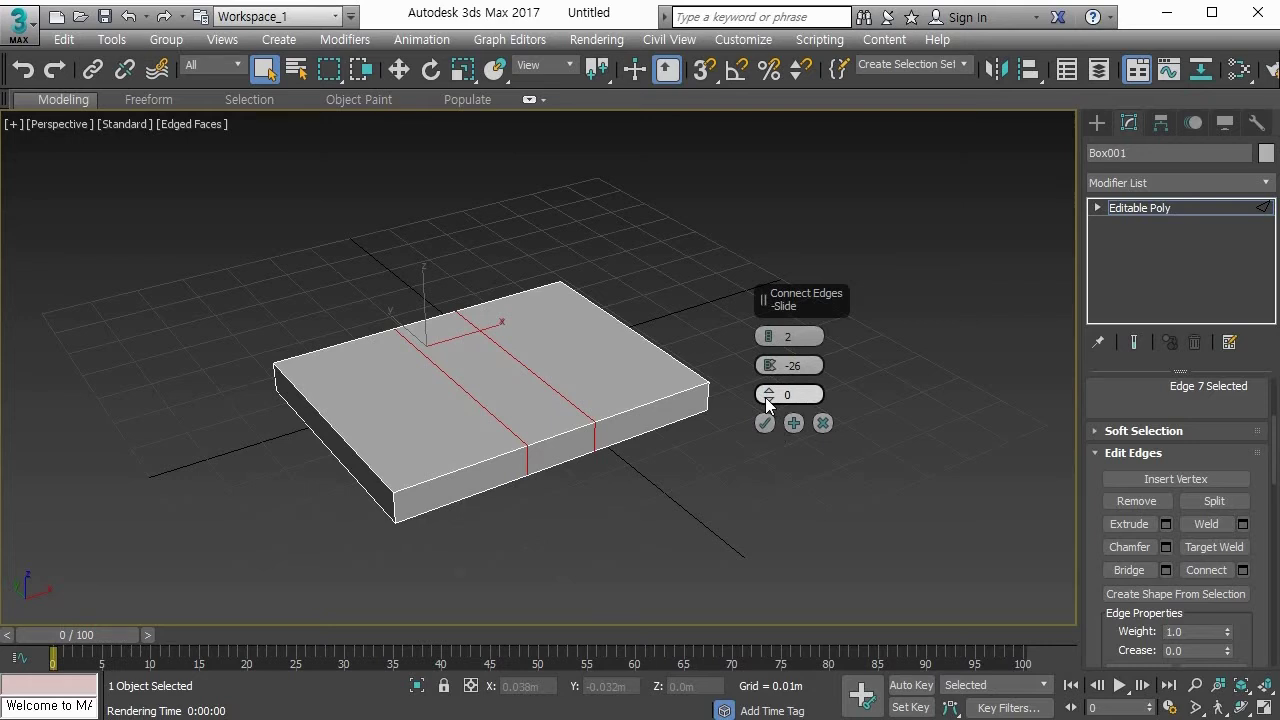
pyautogui.moveTo(767, 395)
pyautogui.mouseDown()
pyautogui.moveTo(778, 130)
pyautogui.moveTo(790, 600)
pyautogui.moveTo(789, 160)
pyautogui.moveTo(757, 674)
pyautogui.moveTo(770, 242)
pyautogui.moveTo(756, 414)
pyautogui.moveTo(760, 263)
pyautogui.moveTo(760, 415)
pyautogui.moveTo(766, 392)
pyautogui.mouseUp()
pyautogui.rightClick(770, 362)
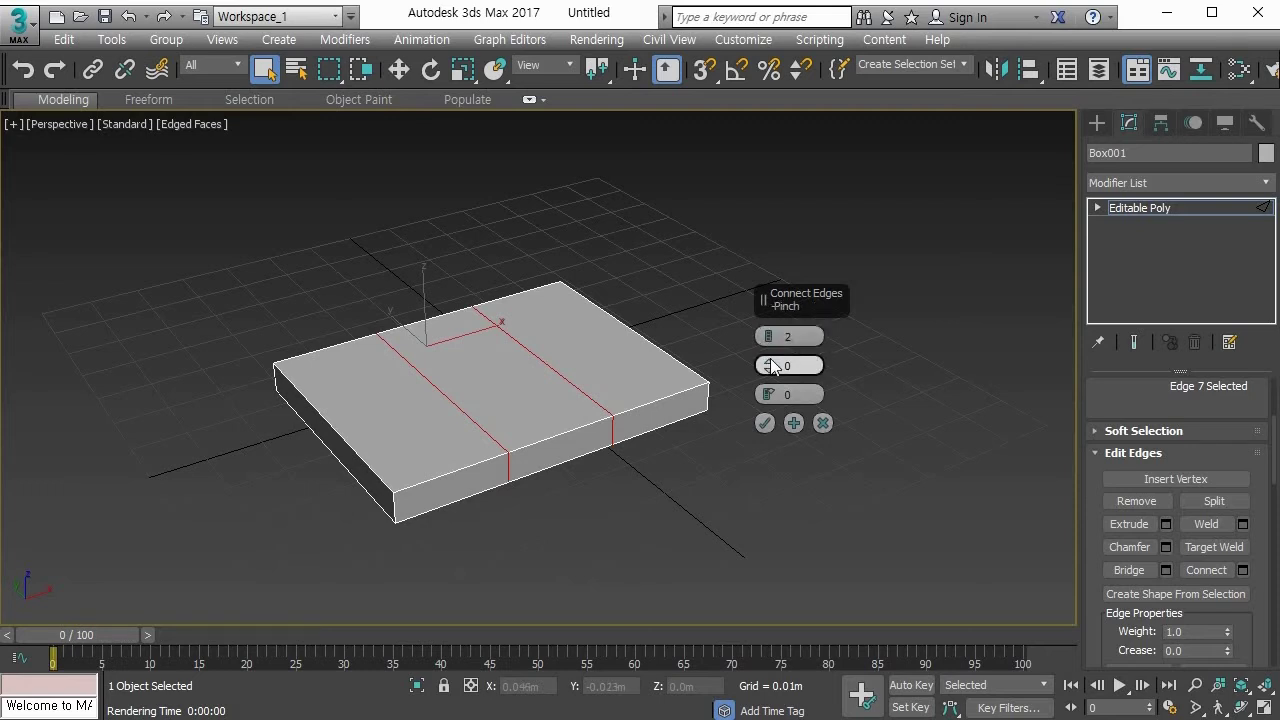
# Step: Set the pinch to 74 and apply the connection, discarding the repeated connections so only two loops near the short ends are kept
pyautogui.moveTo(770, 363); pyautogui.dragTo(779, 75)
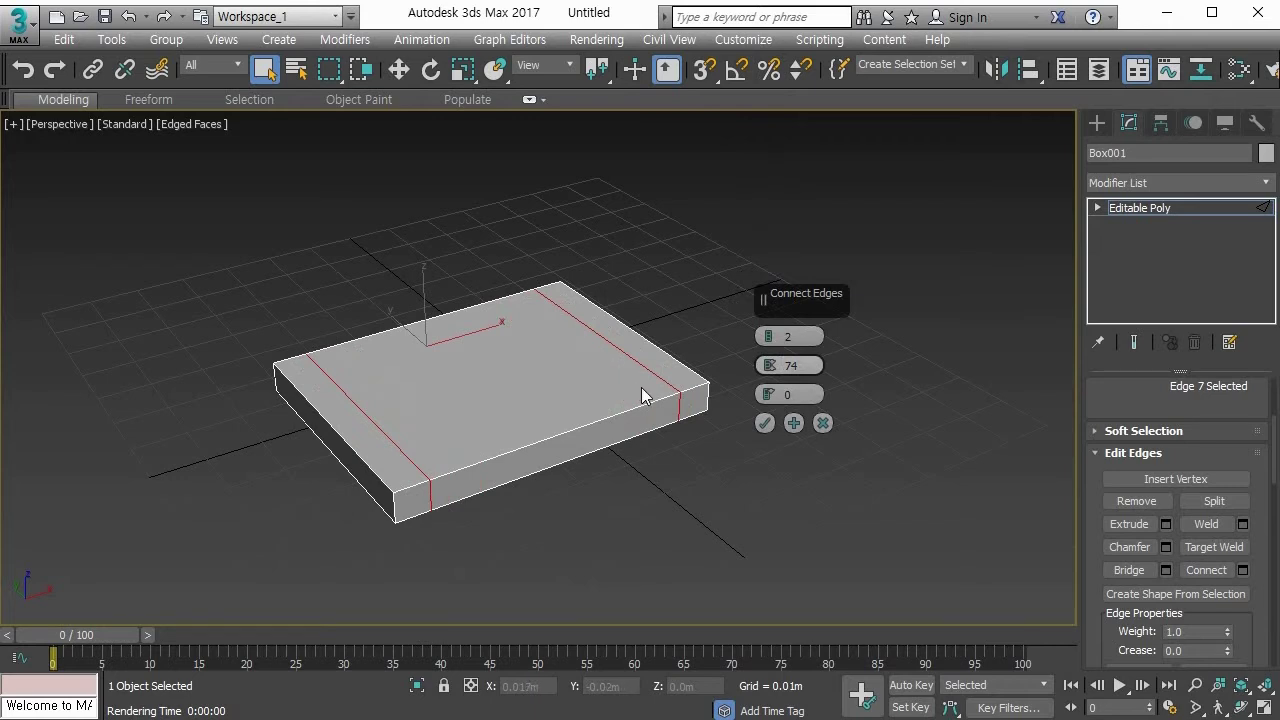
pyautogui.click(792, 423)
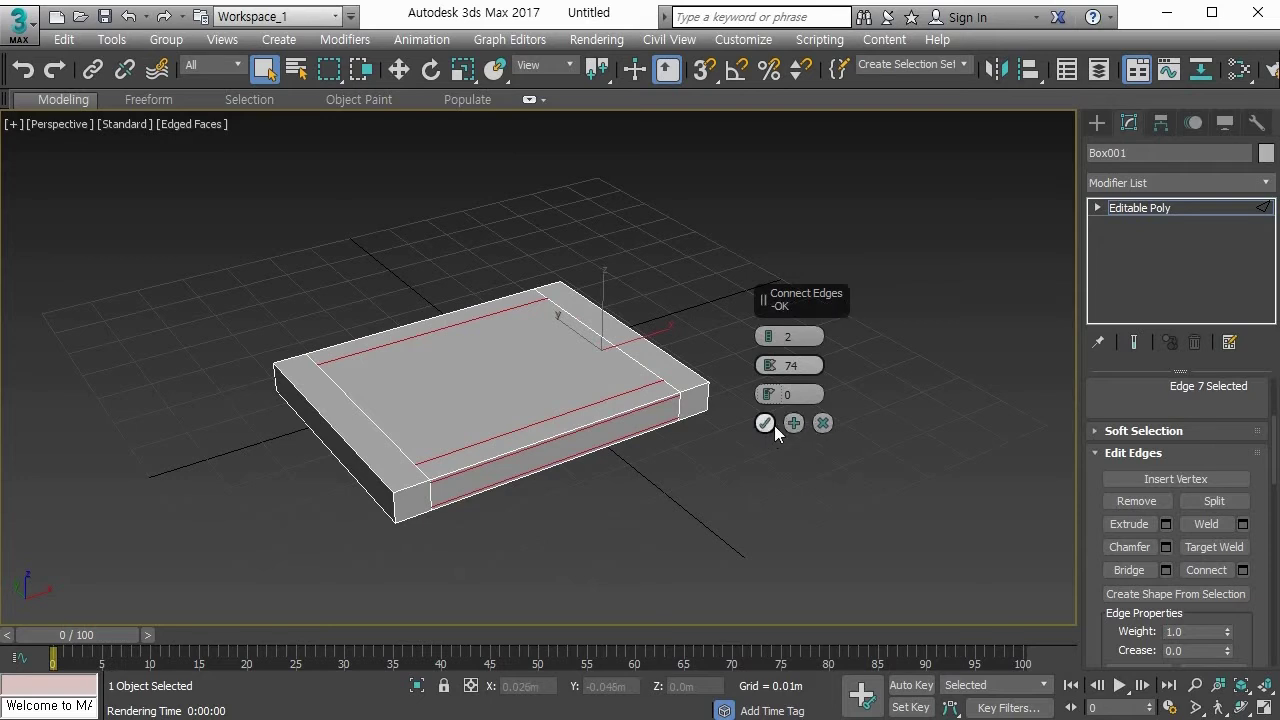
pyautogui.click(793, 424)
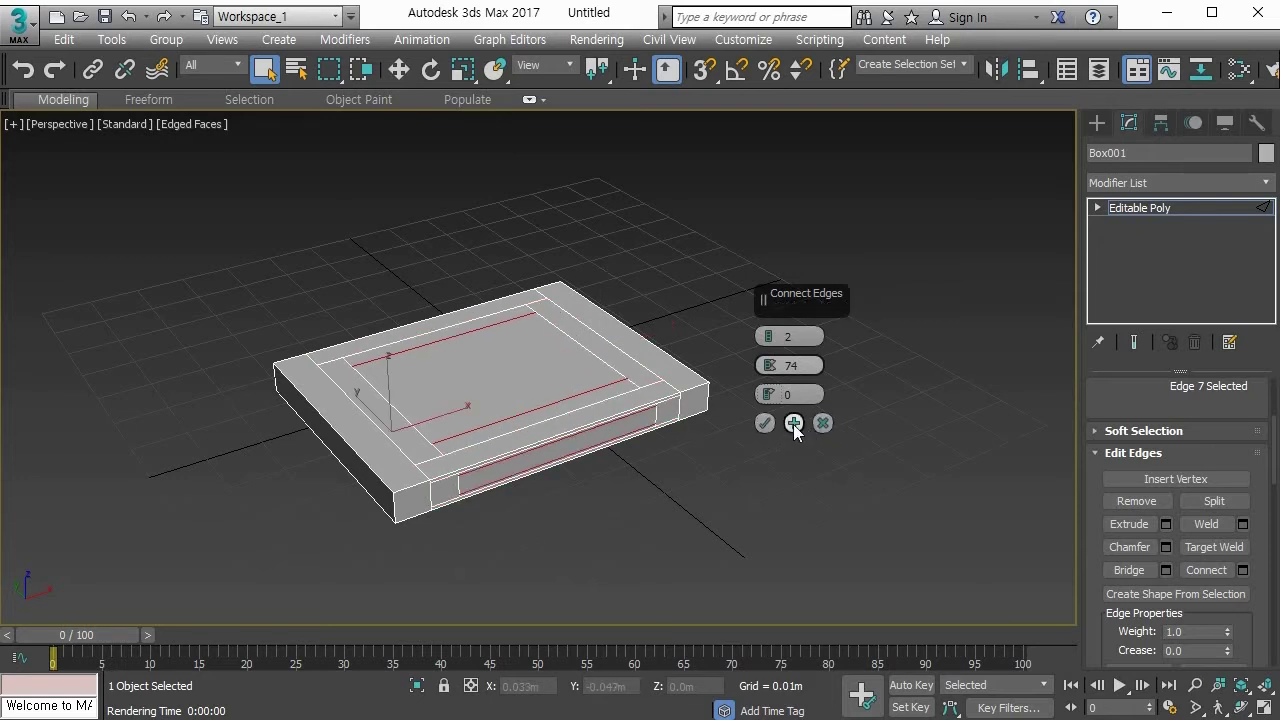
pyautogui.click(793, 424)
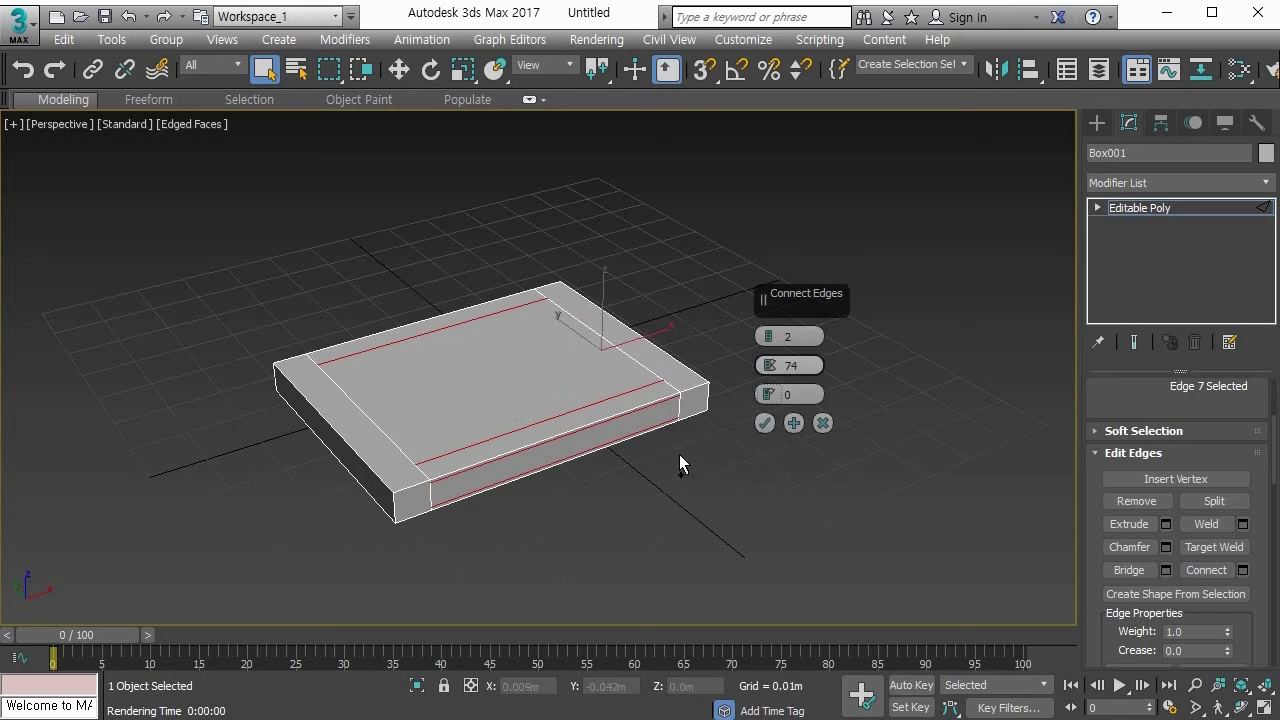
pyautogui.click(763, 424)
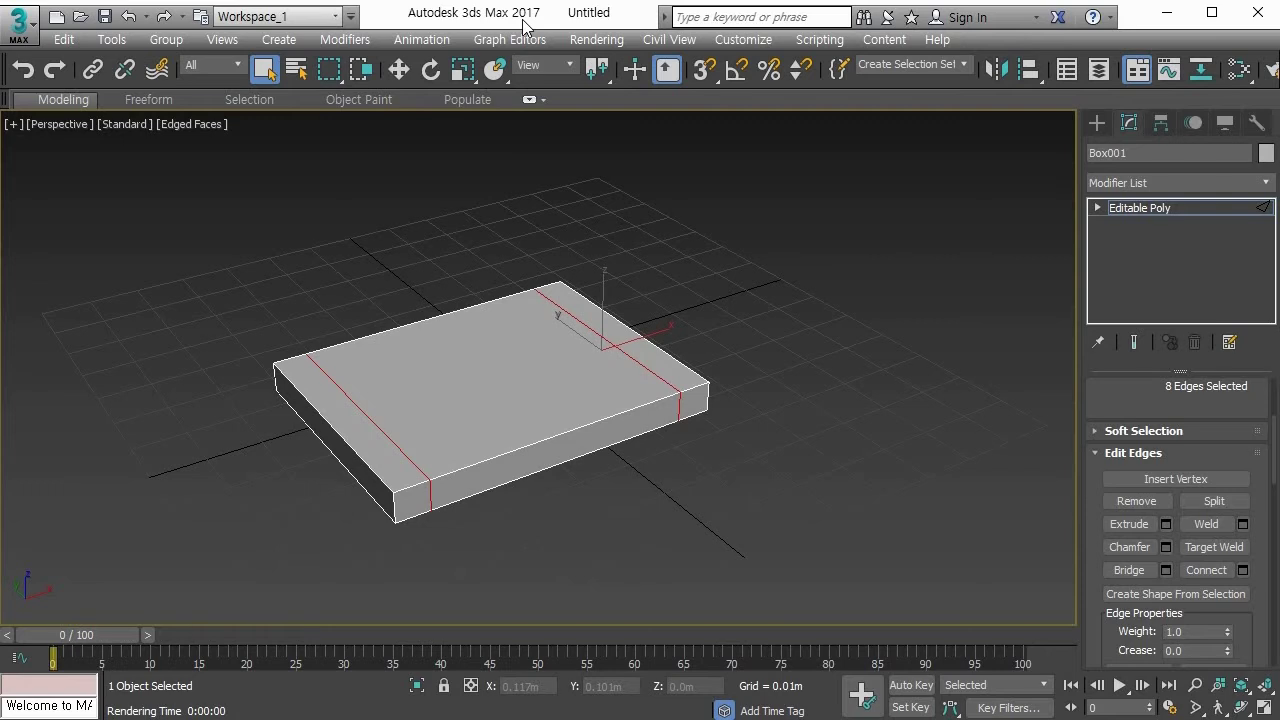
# Step: Switch to polygon level, select the narrow top strip at the far short end, and activate Extrude
pyautogui.press('4')
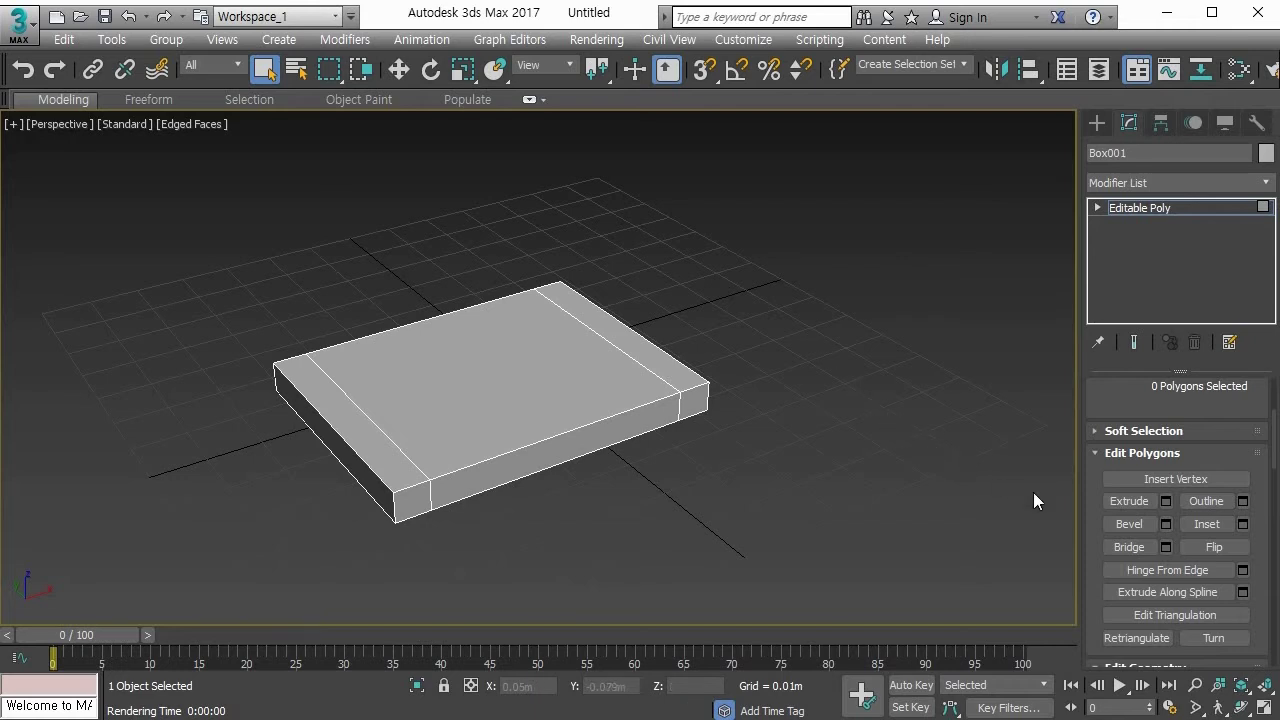
pyautogui.click(1129, 524)
pyautogui.moveTo(1155, 522); pyautogui.dragTo(1160, 515)
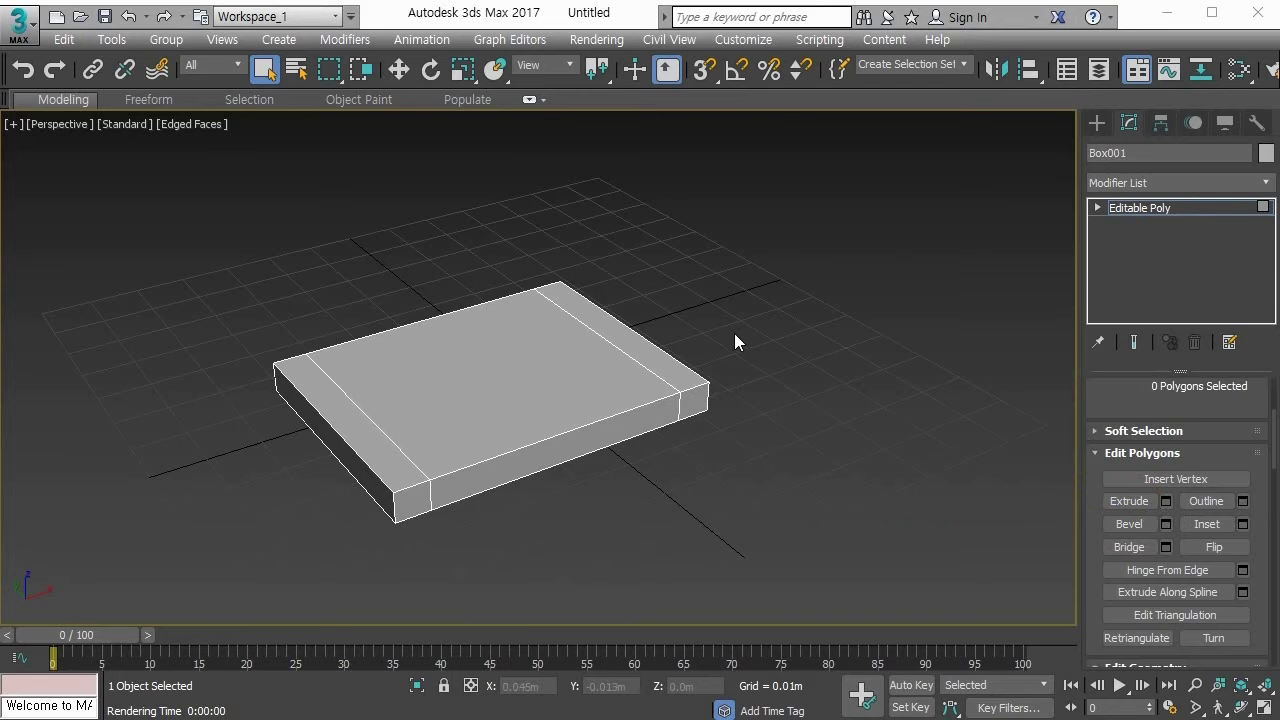
pyautogui.click(650, 353)
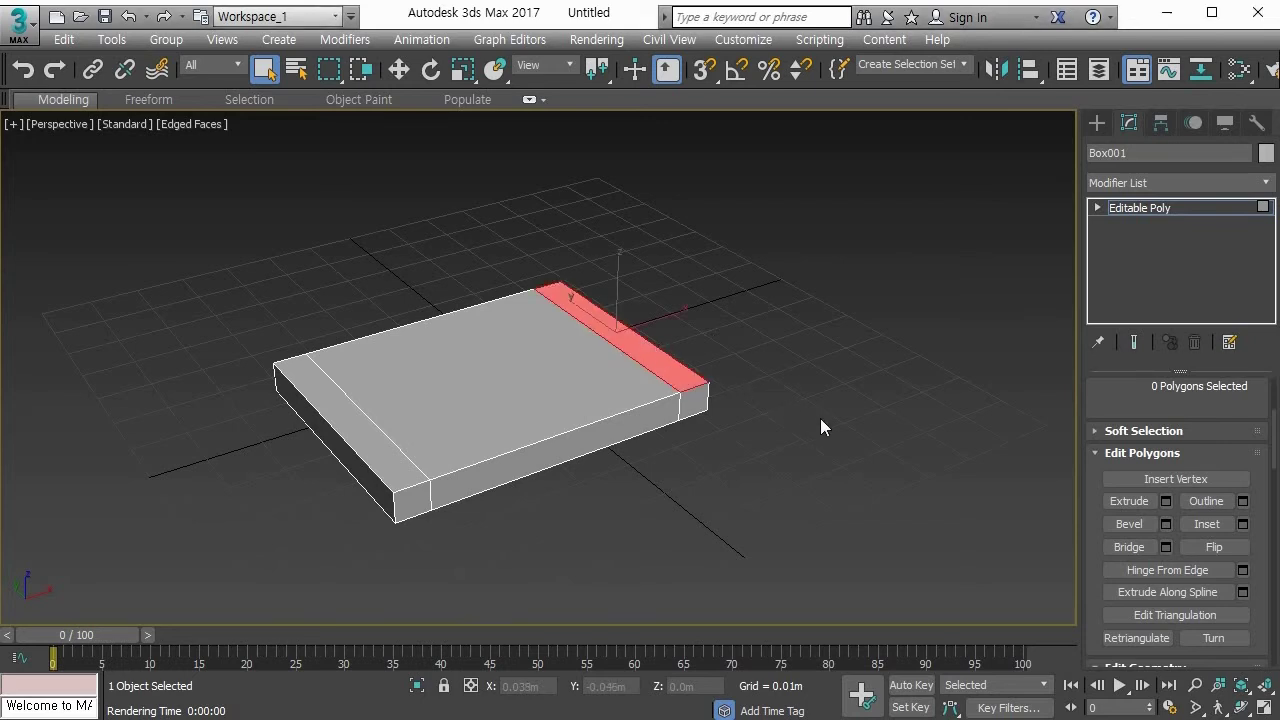
pyautogui.click(1127, 503)
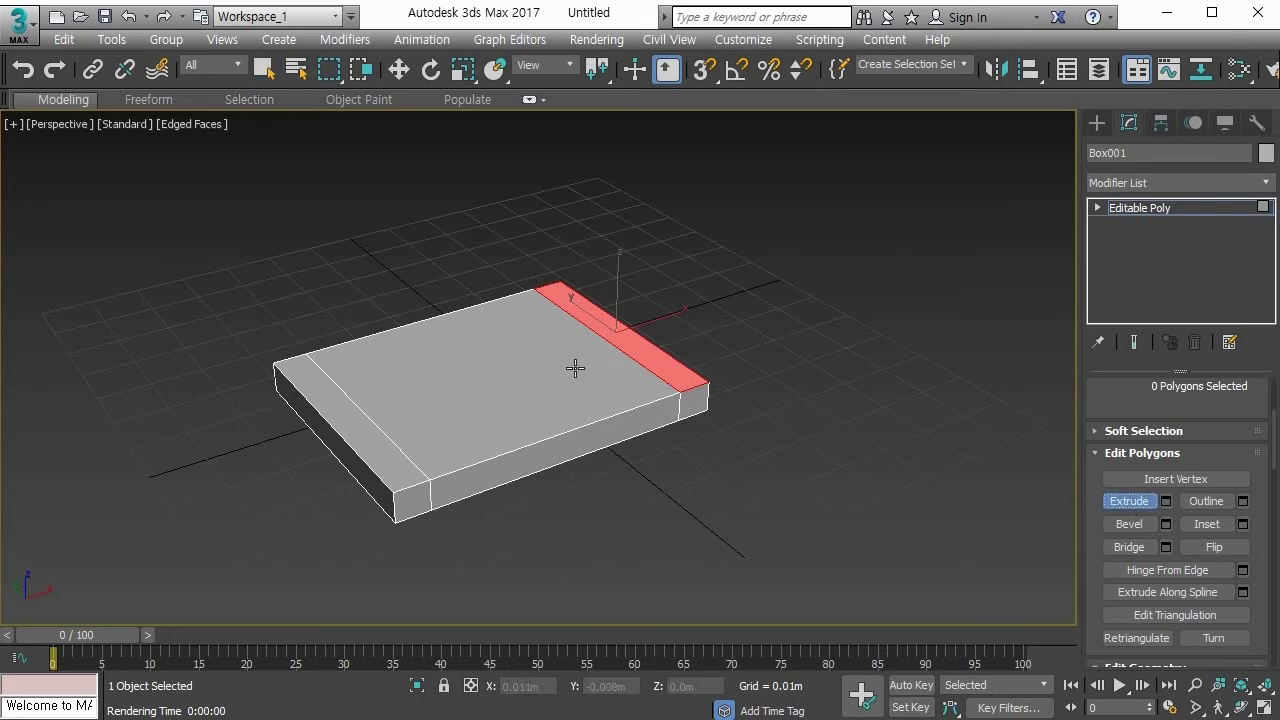
# Step: Try extruding the selected strip upward in several successive sections, and undo all of them
pyautogui.moveTo(660, 345); pyautogui.dragTo(703, 213)
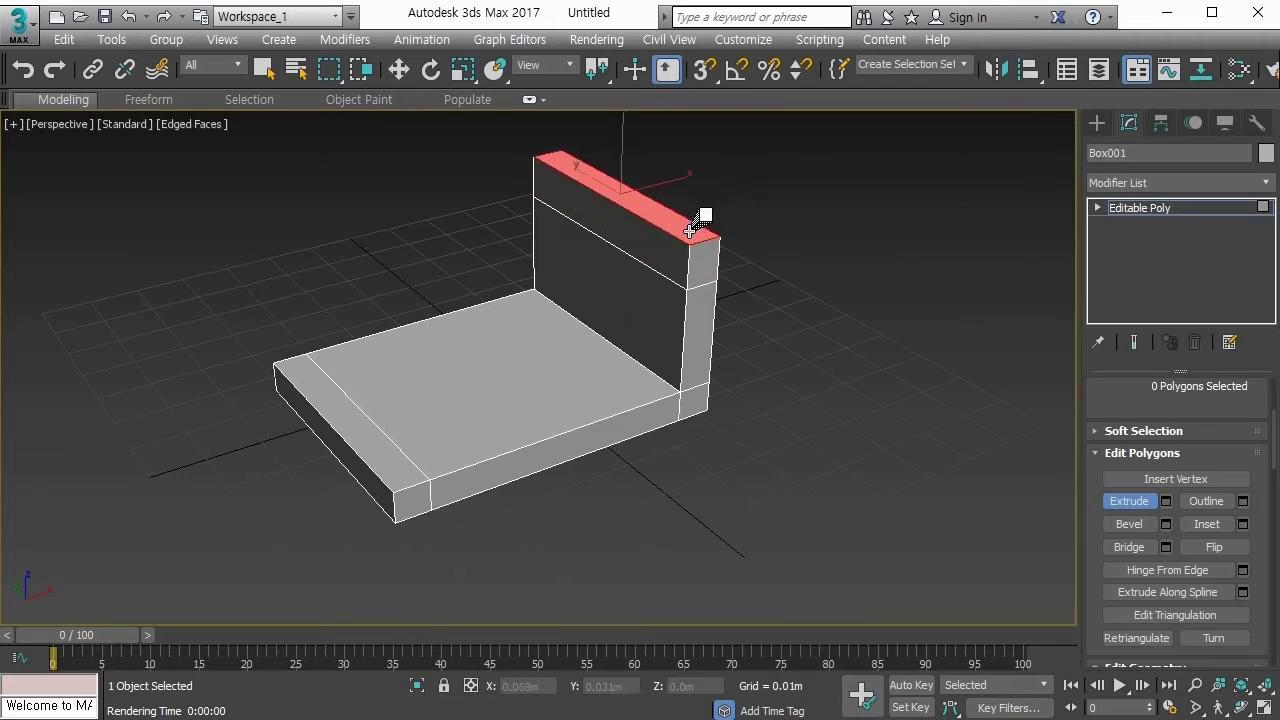
pyautogui.moveTo(695, 226); pyautogui.dragTo(697, 182)
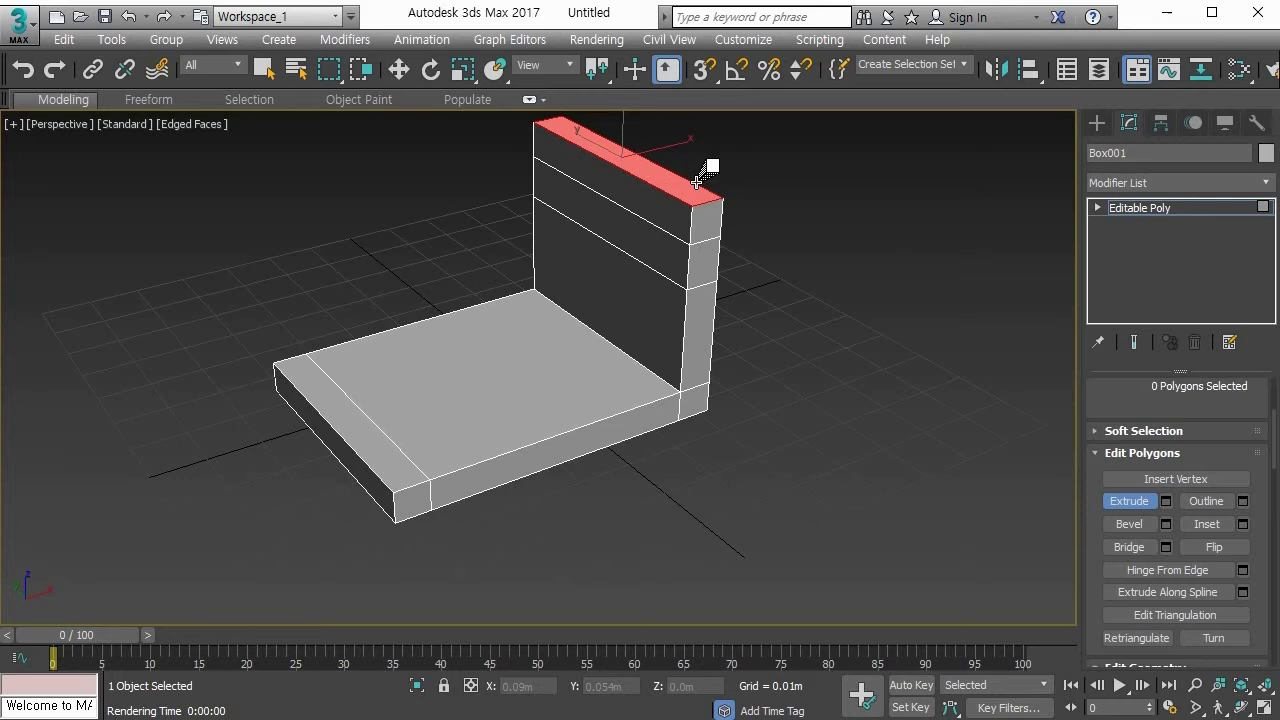
pyautogui.moveTo(697, 182)
pyautogui.mouseDown()
pyautogui.moveTo(714, 137)
pyautogui.moveTo(707, 180)
pyautogui.mouseUp()
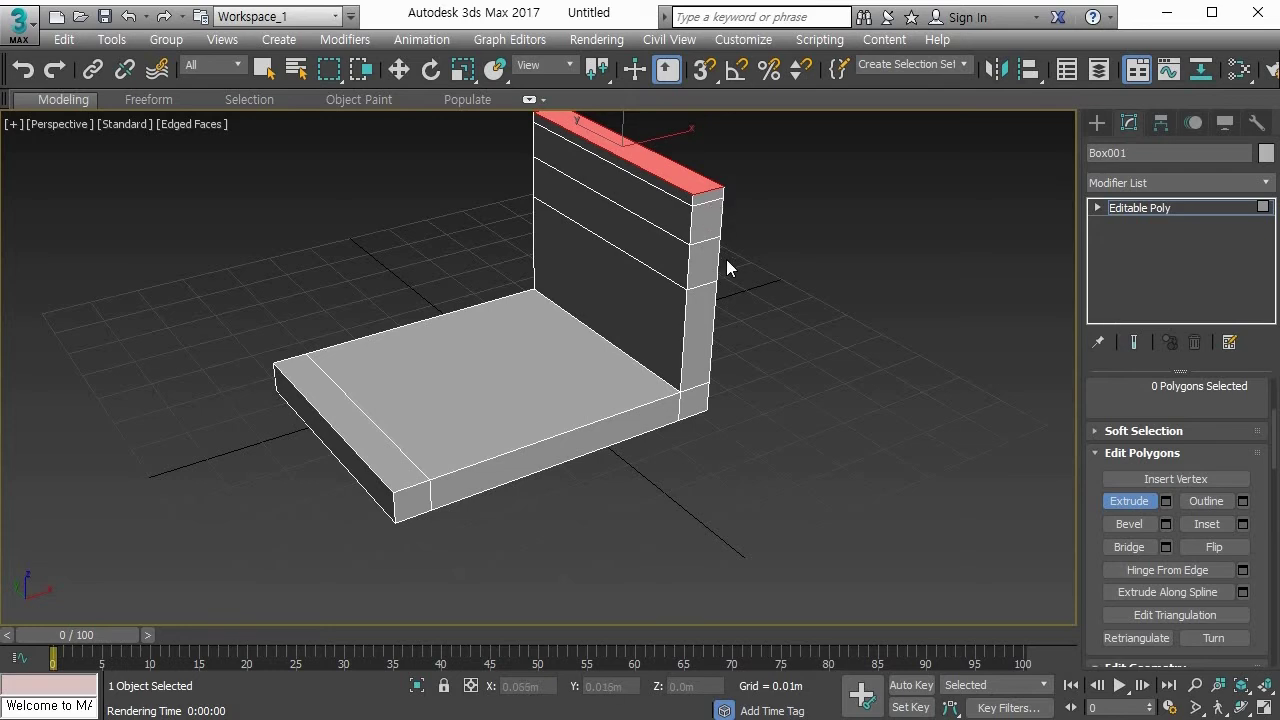
pyautogui.hotkey('ctrl', 'z')
pyautogui.hotkey('ctrl', 'z')
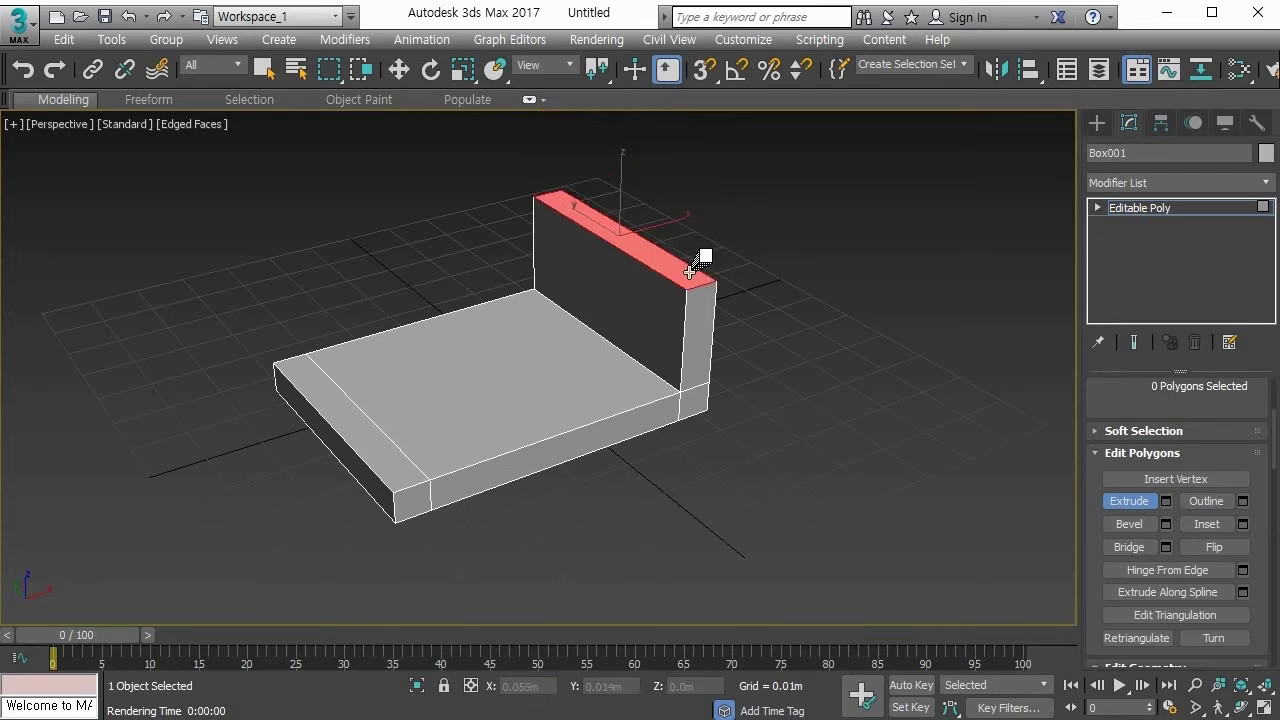
pyautogui.moveTo(690, 270); pyautogui.dragTo(705, 217)
pyautogui.hotkey('ctrl', 'z')
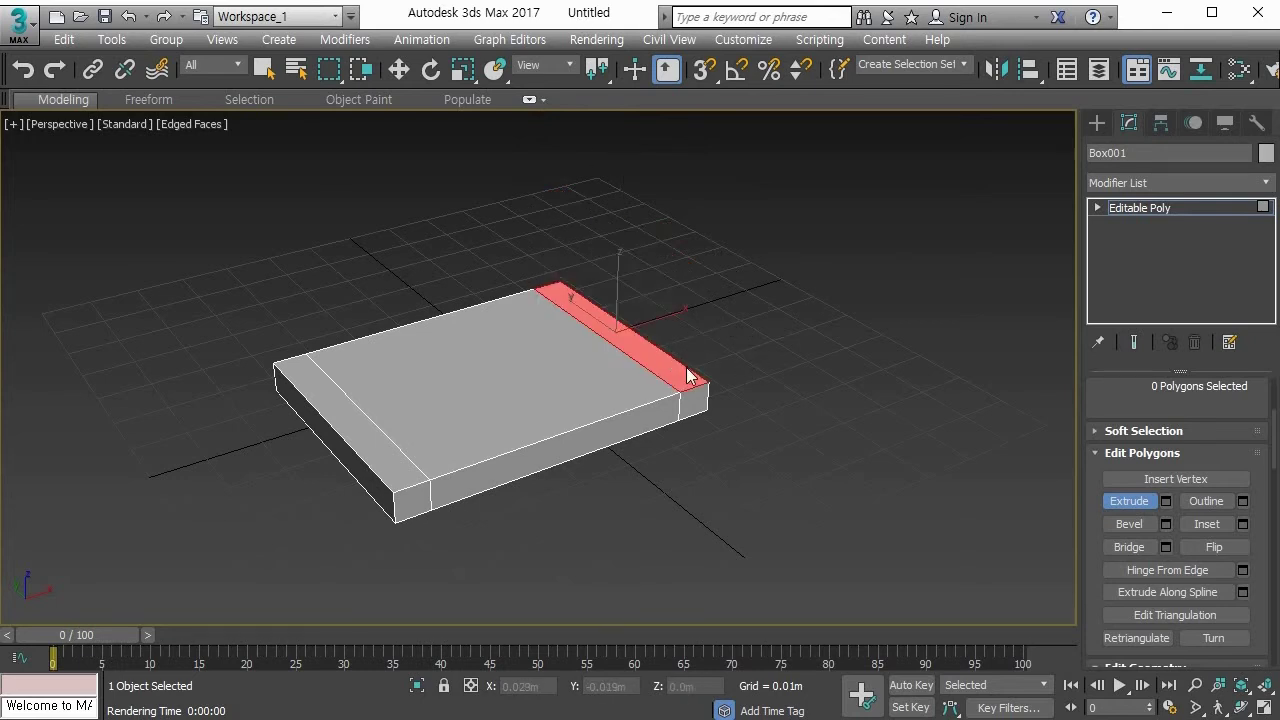
# Step: Extrude the selected strip upward in a single section to a Z position of about 0.055 m
pyautogui.moveTo(689, 366); pyautogui.dragTo(700, 400, button='middle')
pyautogui.moveTo(700, 400); pyautogui.dragTo(729, 78)
pyautogui.moveTo(797, 291)
pyautogui.keyDown('alt'); pyautogui.mouseDown(button='middle')
pyautogui.moveTo(694, 291)
pyautogui.moveTo(726, 320)
pyautogui.moveTo(720, 339)
pyautogui.moveTo(752, 336)
pyautogui.mouseUp(button='middle'); pyautogui.keyUp('alt')
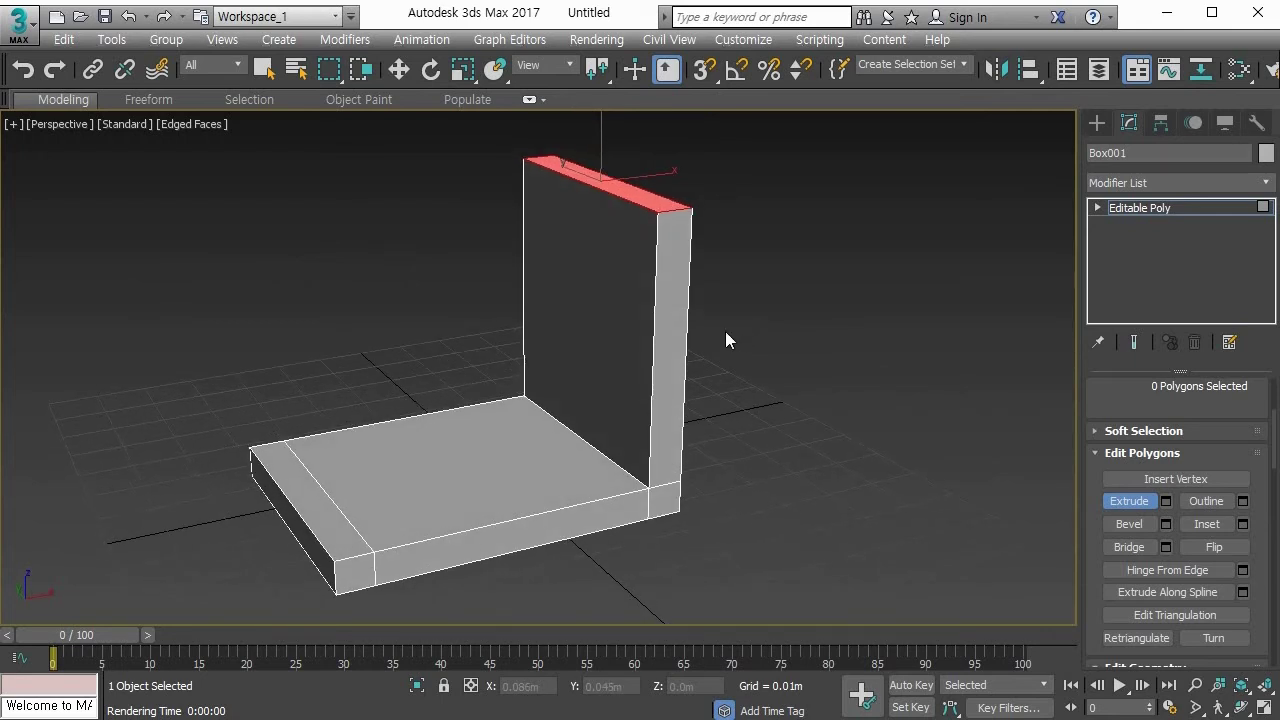
# Step: Move the top polygon of the upright part outward along the X axis to about 0.03 m, tilting it backward
pyautogui.press('w')
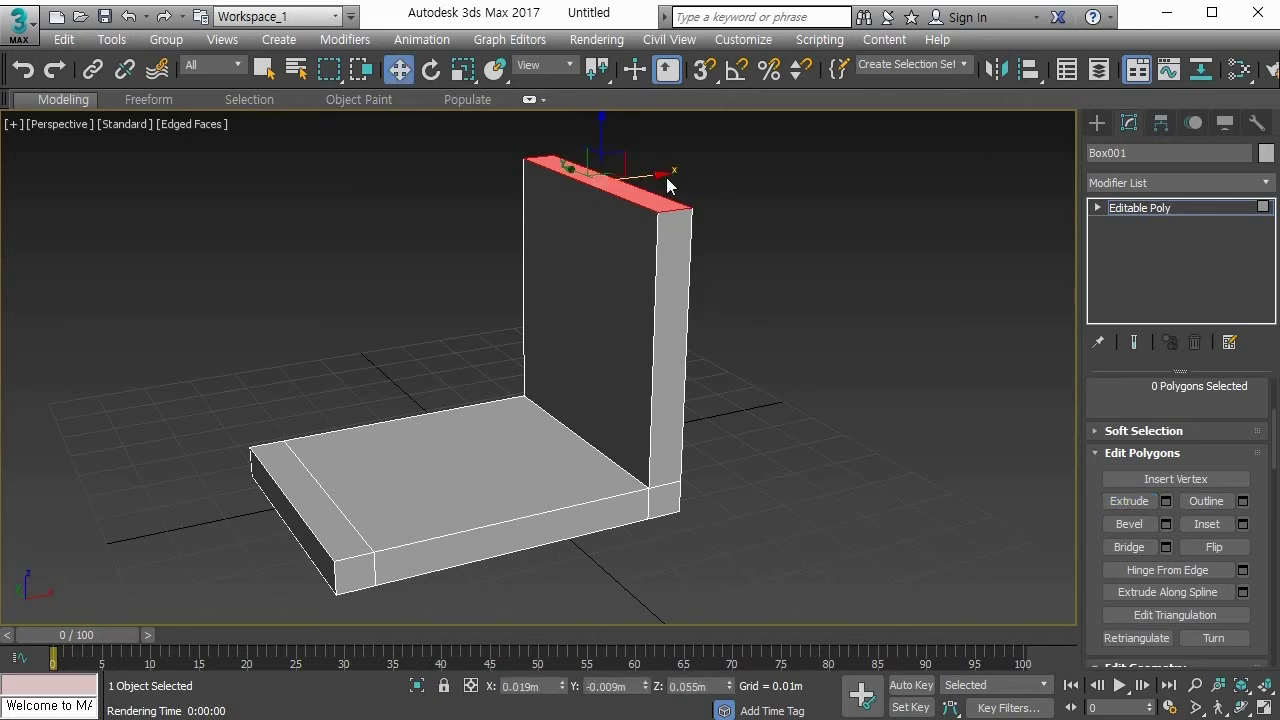
pyautogui.moveTo(683, 169); pyautogui.dragTo(720, 160)
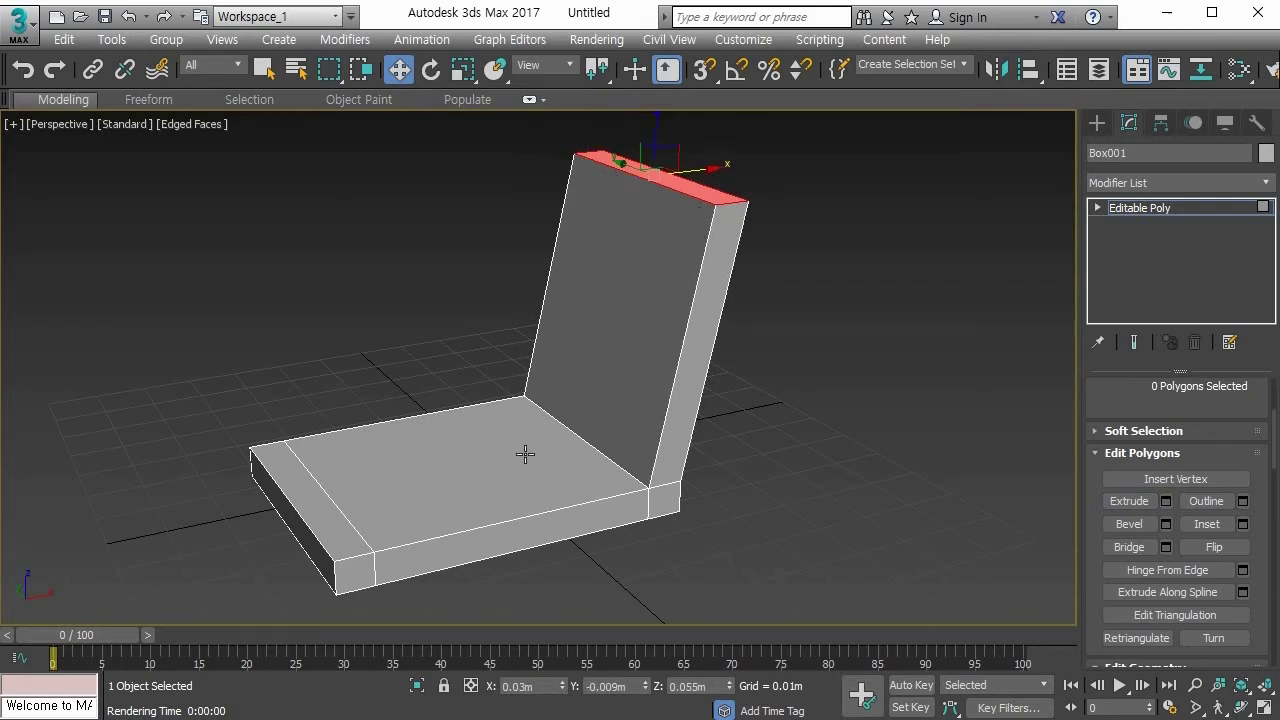
pyautogui.scroll(-2, 513, 448)
pyautogui.moveTo(500, 451); pyautogui.dragTo(514, 443, button='middle')
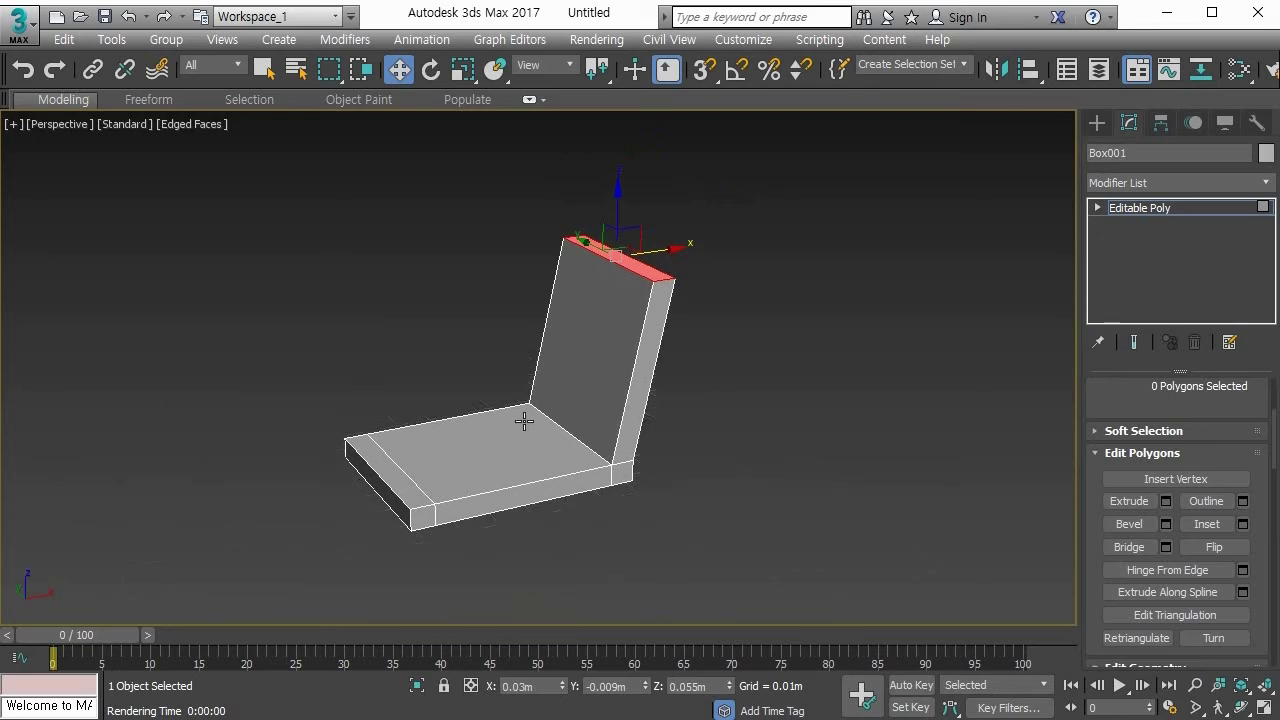
# Step: Connect the two long edges of the narrow strip under the seat's front with 2 segments, a pinch of 66 and a slide of 0
pyautogui.keyDown('alt'); pyautogui.moveTo(546, 440); pyautogui.dragTo(499, 372, button='middle'); pyautogui.keyUp('alt')
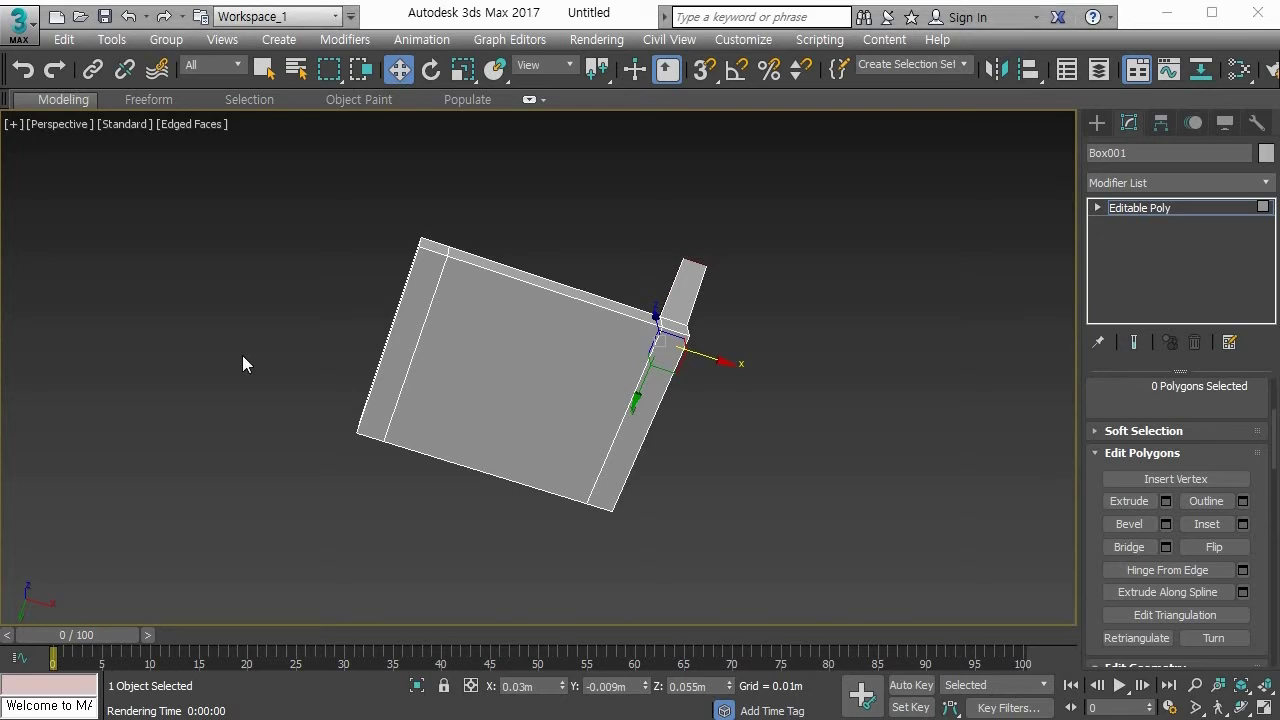
pyautogui.click(400, 376)
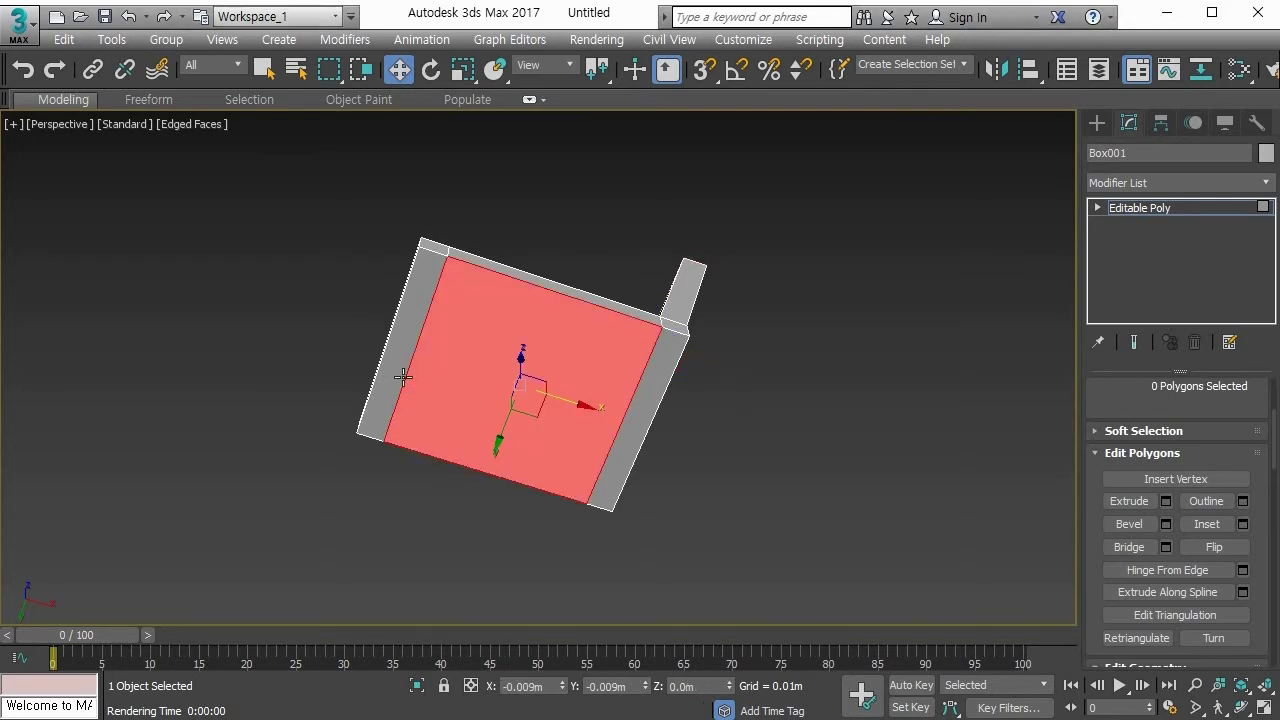
pyautogui.press('2')
pyautogui.click(403, 376)
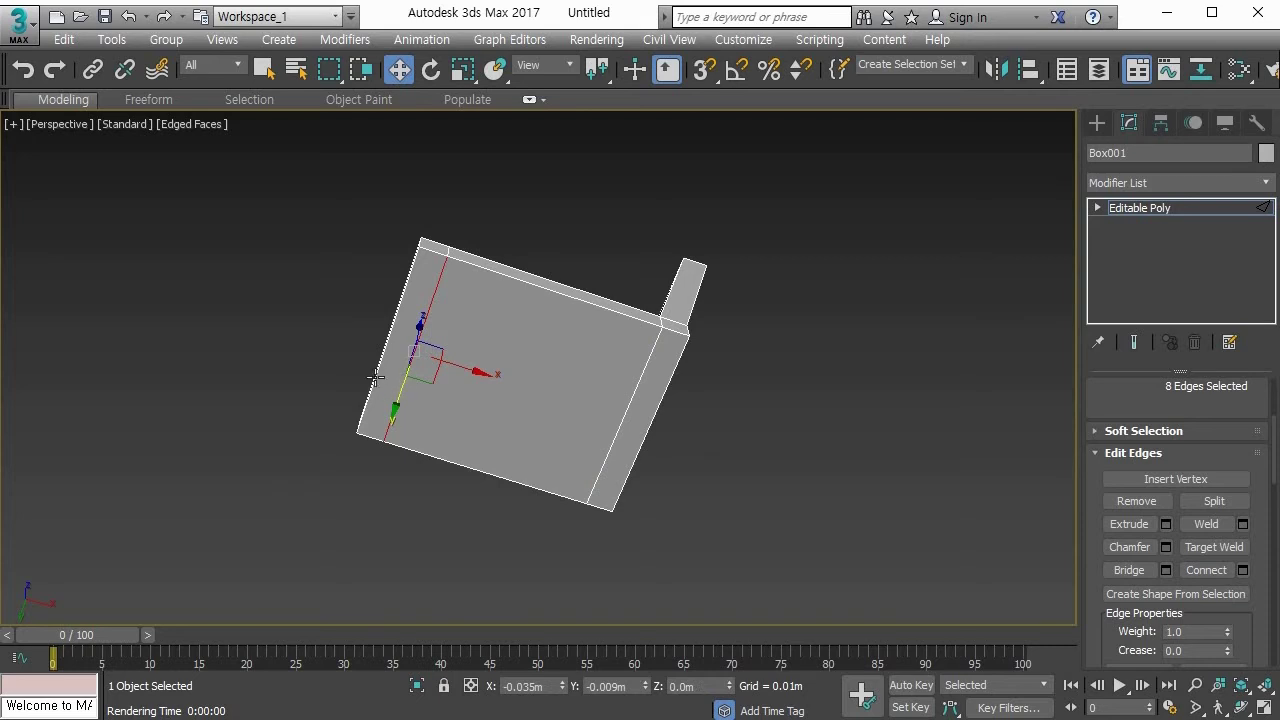
pyautogui.keyDown('ctrl'); pyautogui.click(380, 376); pyautogui.keyUp('ctrl')
pyautogui.press('q')
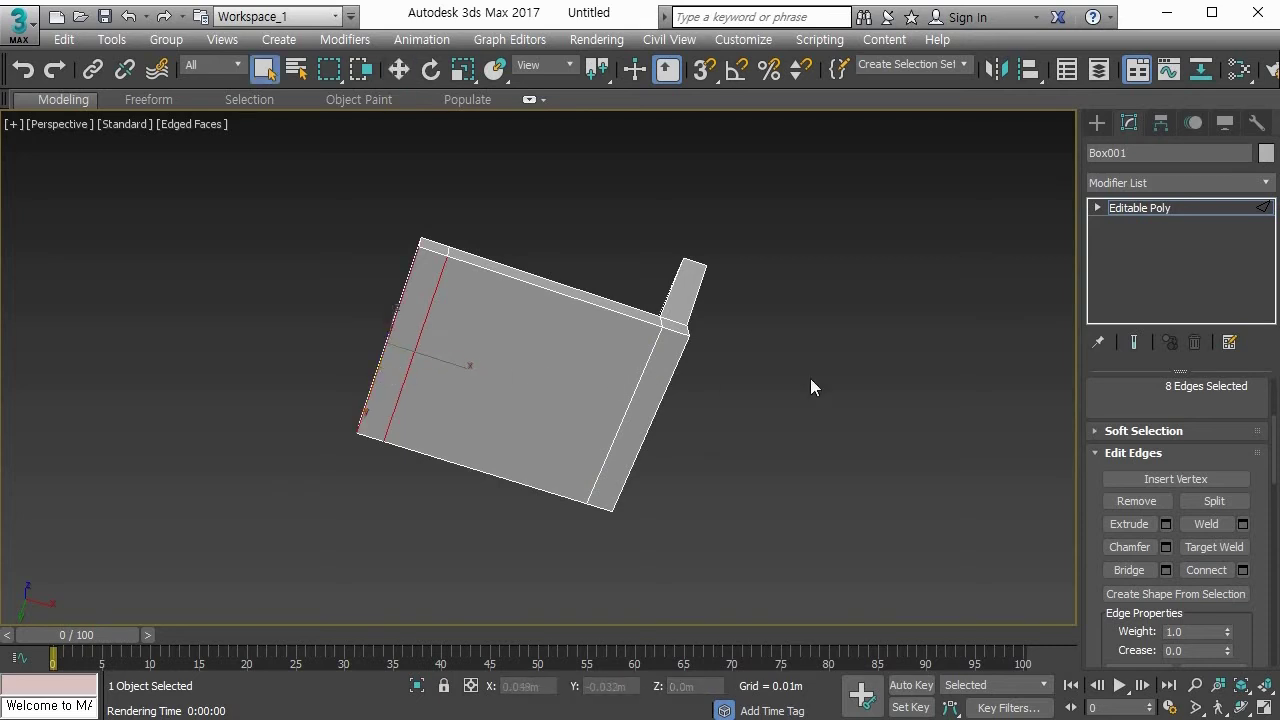
pyautogui.click(1242, 570)
pyautogui.moveTo(776, 378)
pyautogui.mouseDown()
pyautogui.moveTo(771, 345)
pyautogui.moveTo(767, 392)
pyautogui.mouseUp()
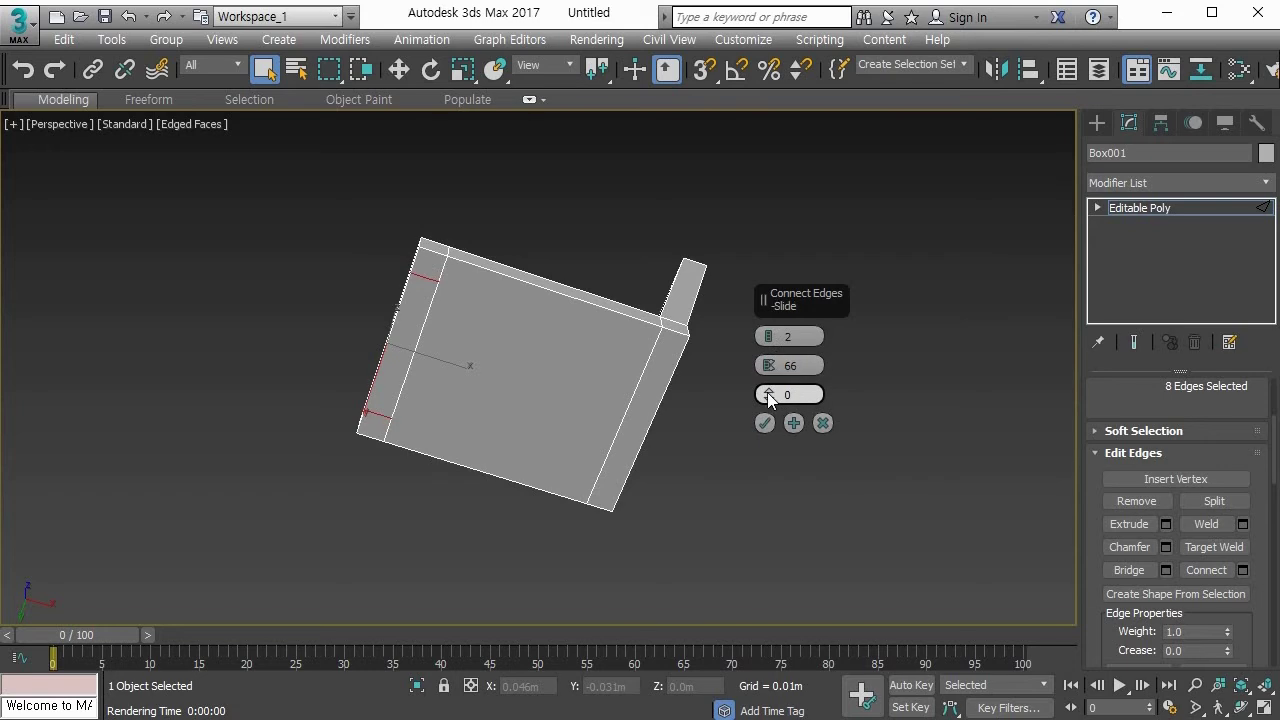
pyautogui.click(766, 423)
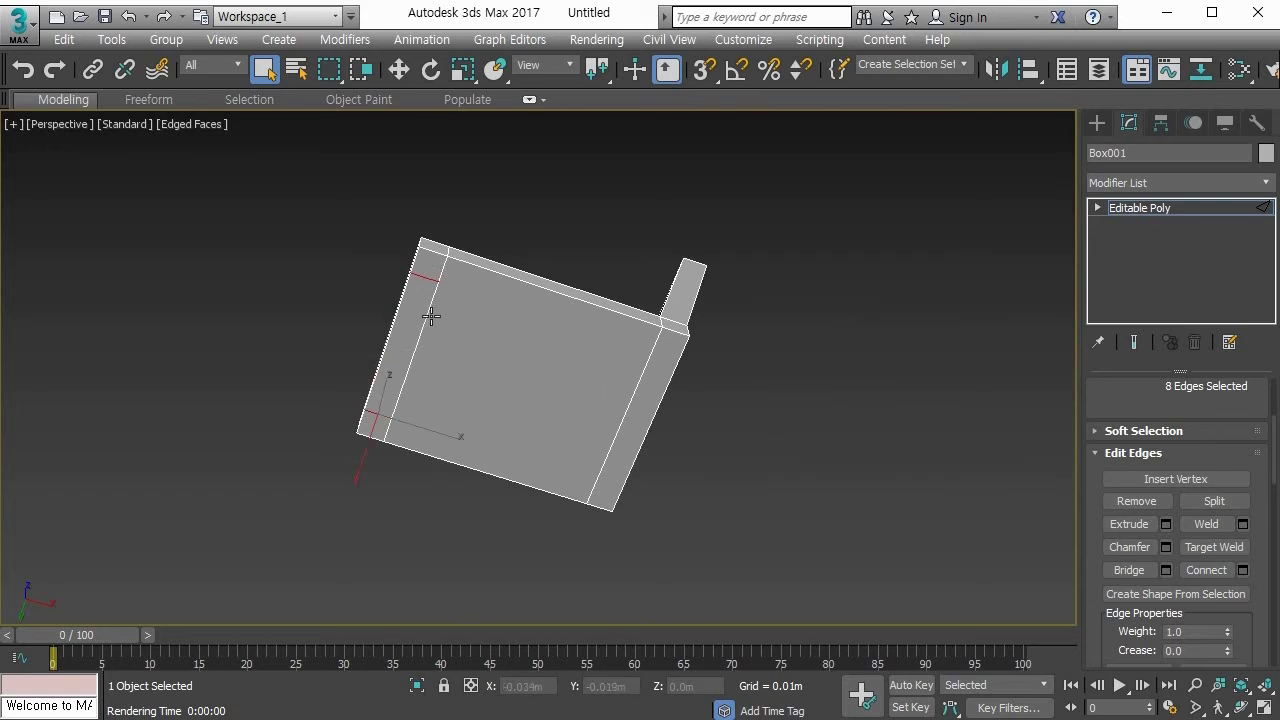
# Step: Select the two square corner polygons at the front of the seat's underside and extrude them downward together as front legs
pyautogui.press('4')
pyautogui.click(422, 280)
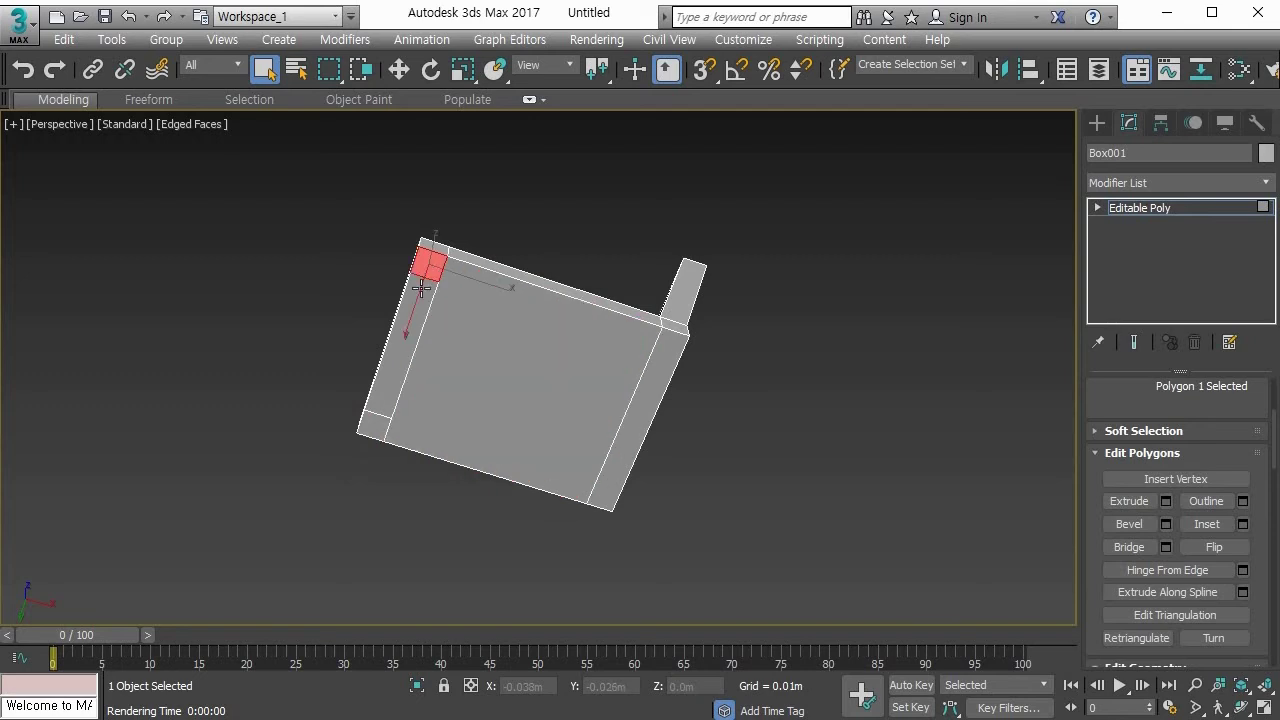
pyautogui.keyDown('ctrl'); pyautogui.click(372, 424); pyautogui.keyUp('ctrl')
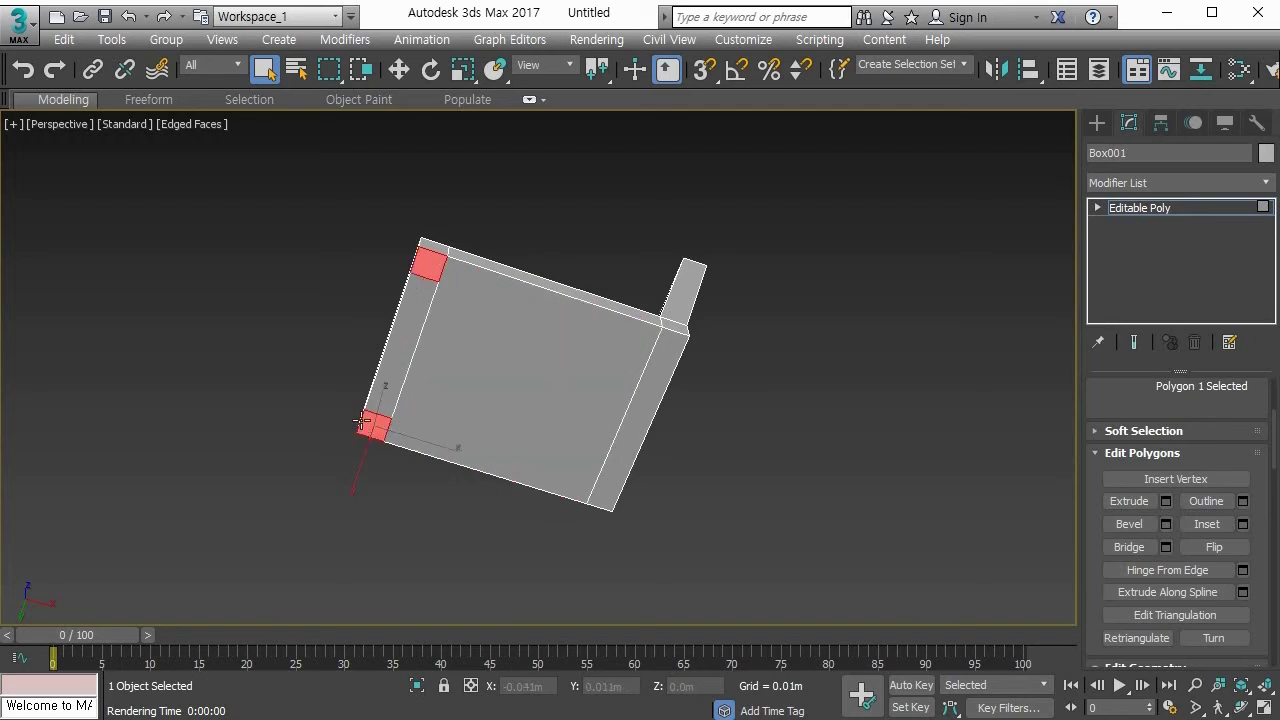
pyautogui.moveTo(333, 405); pyautogui.dragTo(366, 377, button='middle')
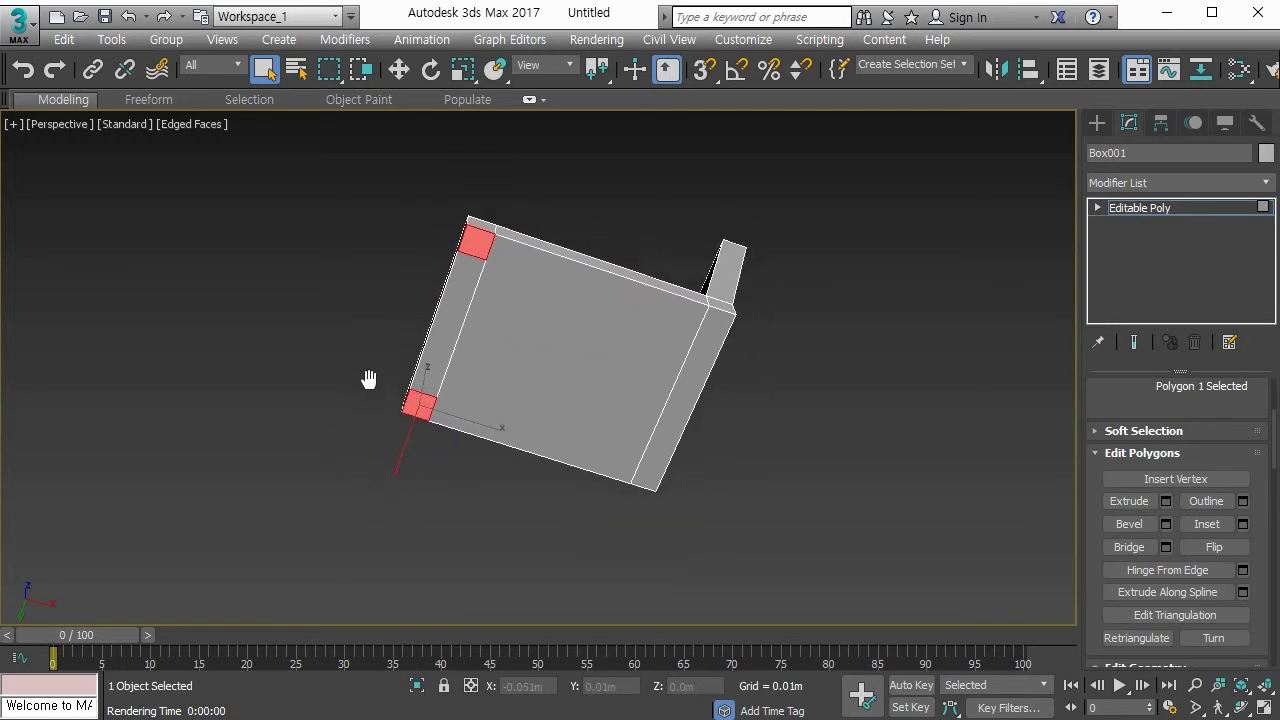
pyautogui.click(1125, 507)
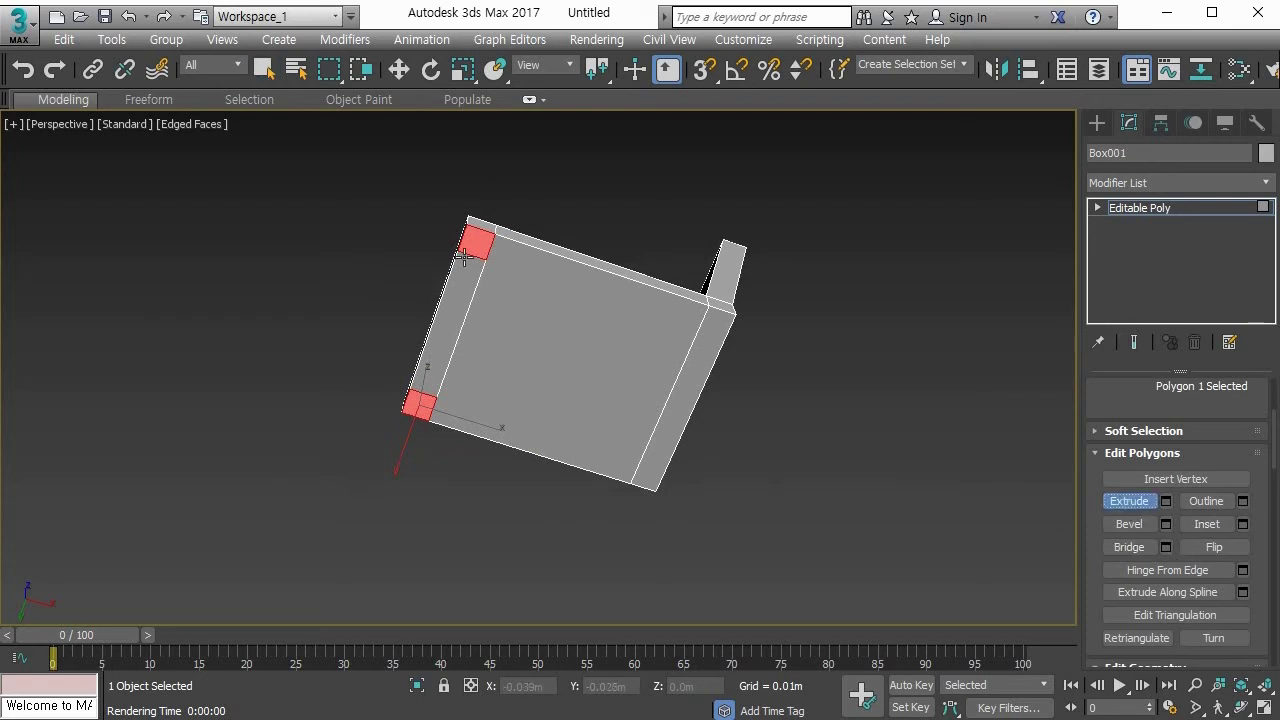
pyautogui.moveTo(482, 229); pyautogui.dragTo(868, 12)
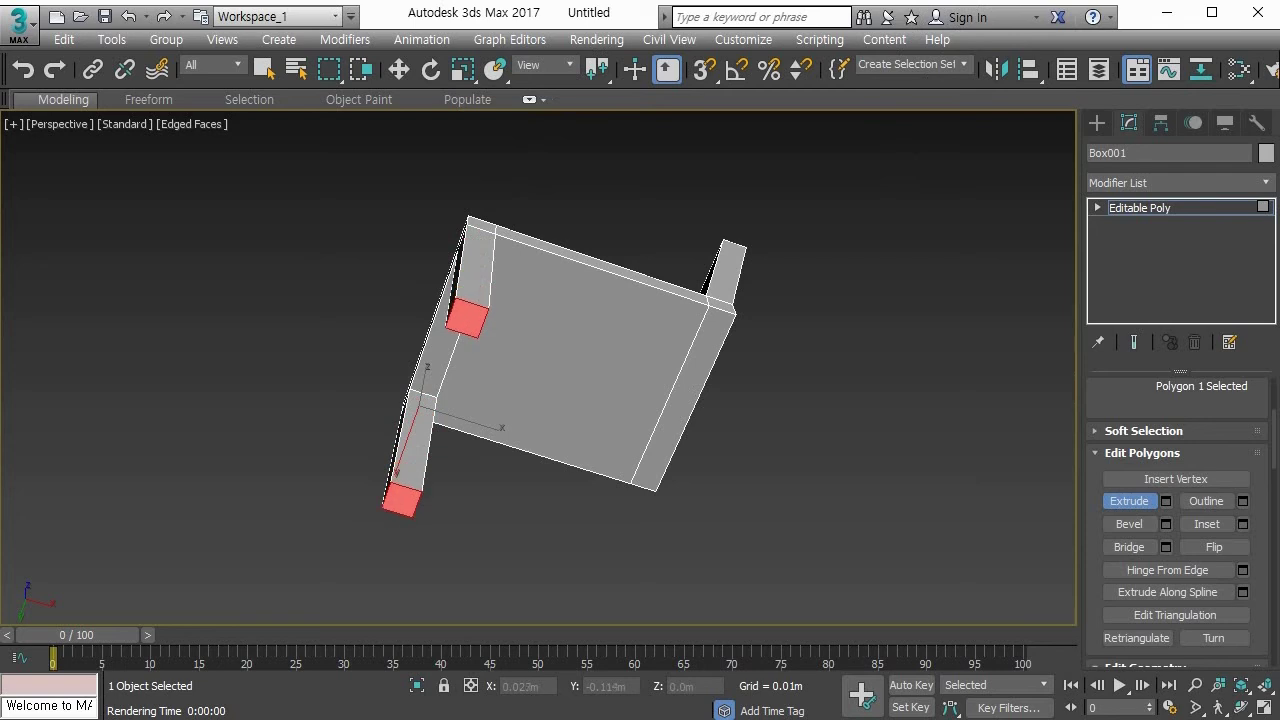
pyautogui.keyDown('alt'); pyautogui.moveTo(702, 240); pyautogui.dragTo(703, 443, button='middle'); pyautogui.keyUp('alt')
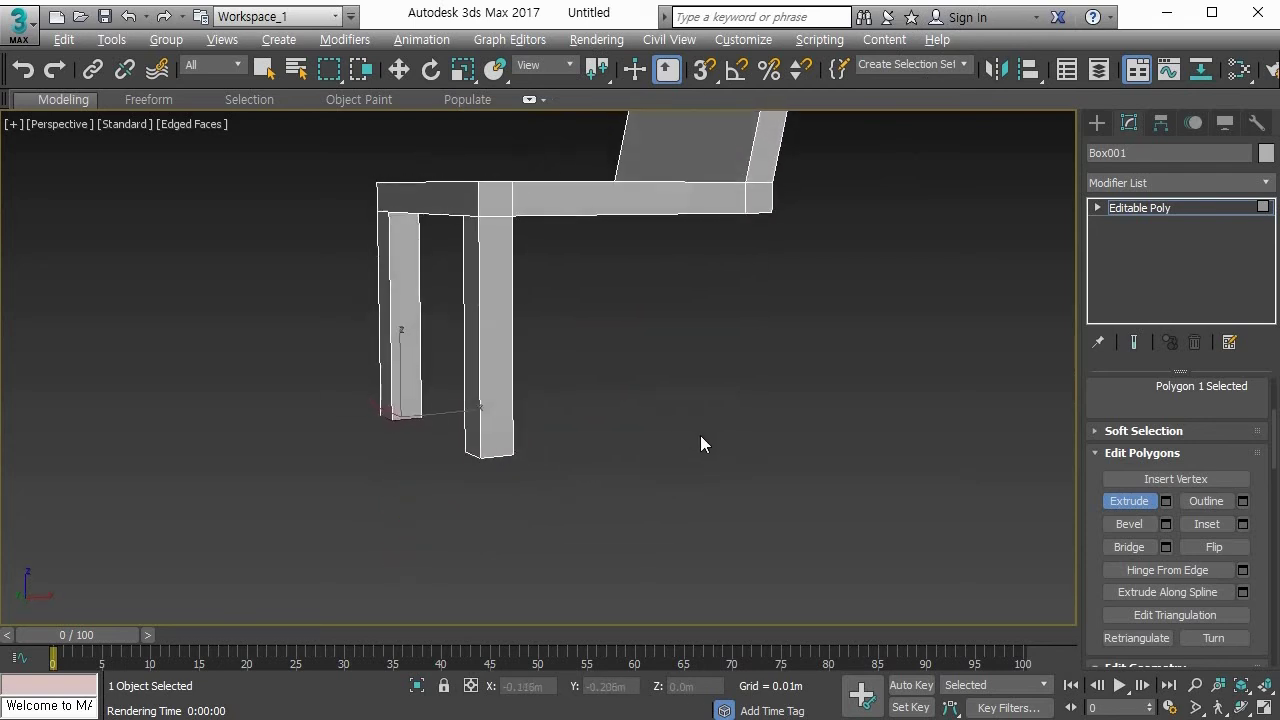
pyautogui.moveTo(649, 389); pyautogui.dragTo(477, 458, button='middle')
pyautogui.scroll(-3, 601, 503)
pyautogui.moveTo(477, 458); pyautogui.dragTo(490, 32)
pyautogui.moveTo(516, 377); pyautogui.dragTo(710, 492, button='middle')
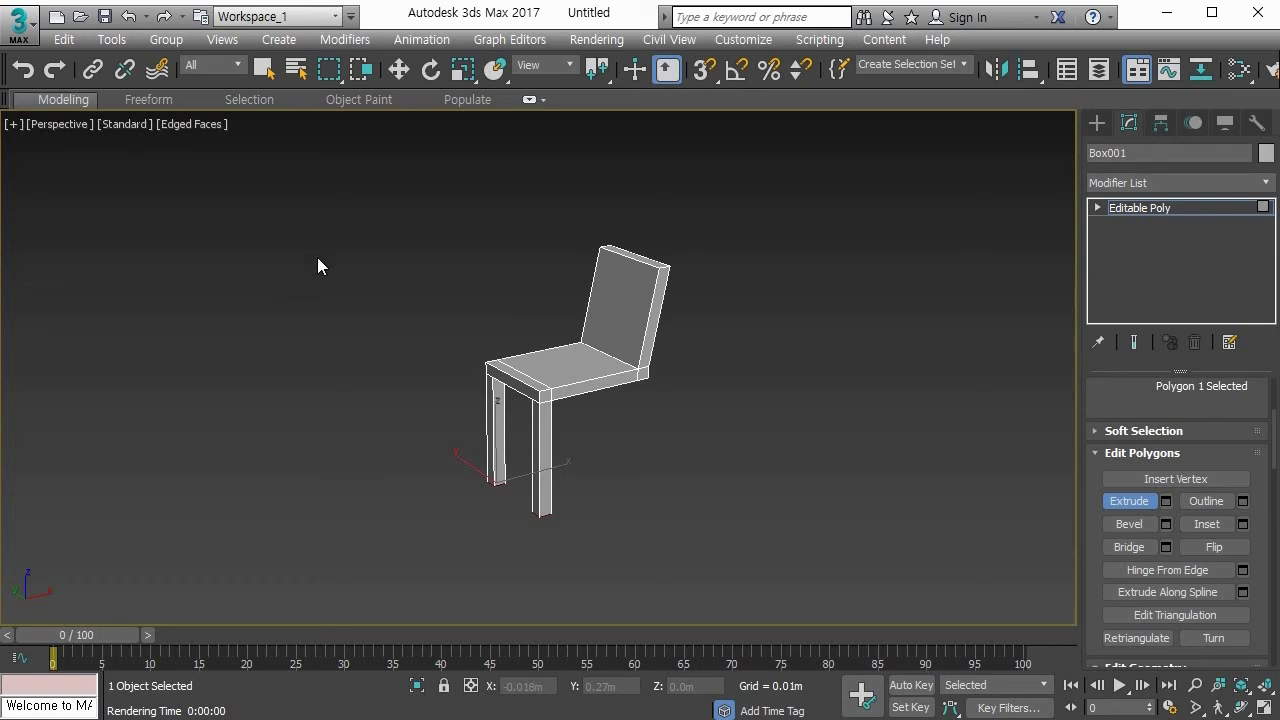
# Step: Create a new box beside the chair in the Top view, about 0.056 m long, 0.091 m wide and -0.006 m high
pyautogui.hotkey('alt', 'w')
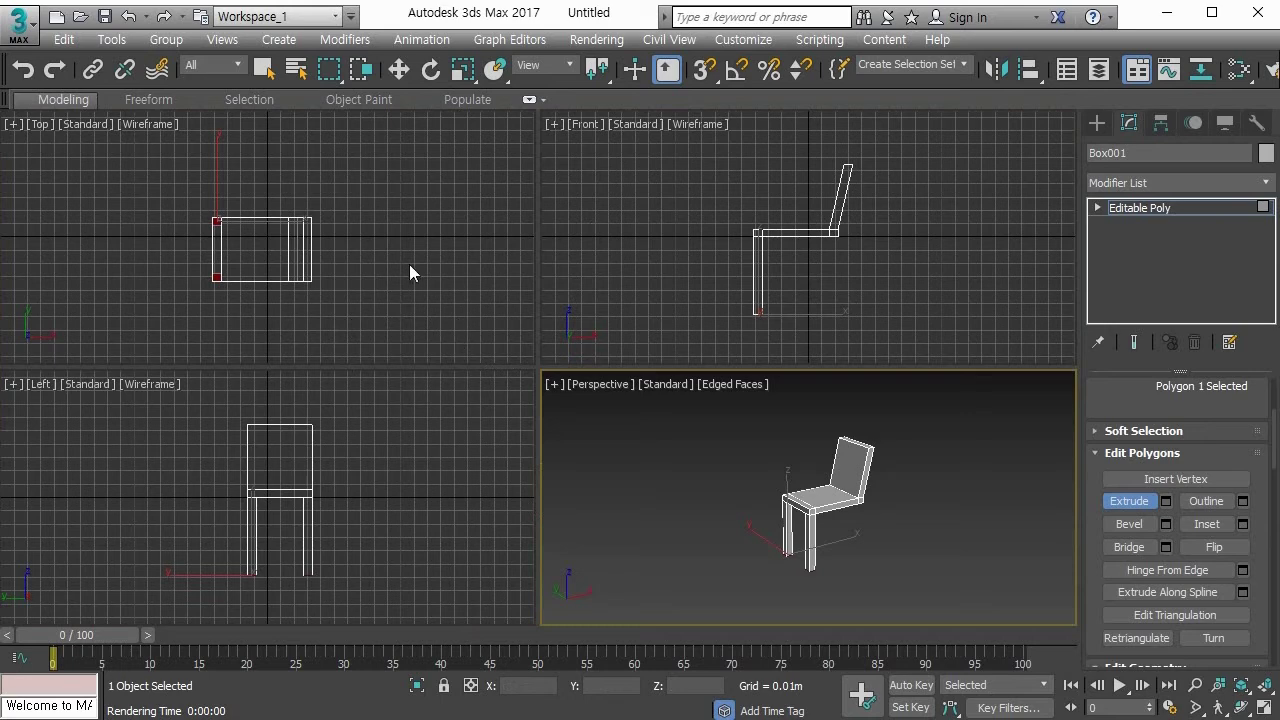
pyautogui.click(1097, 122)
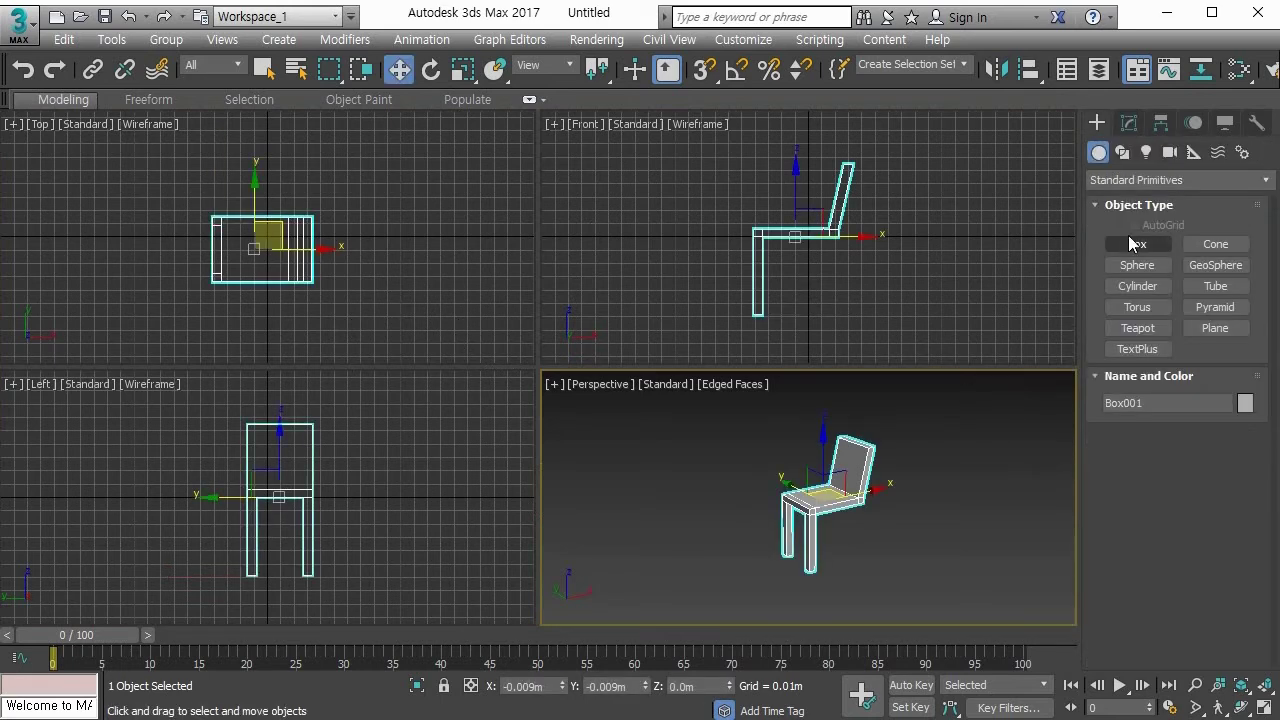
pyautogui.click(1135, 246)
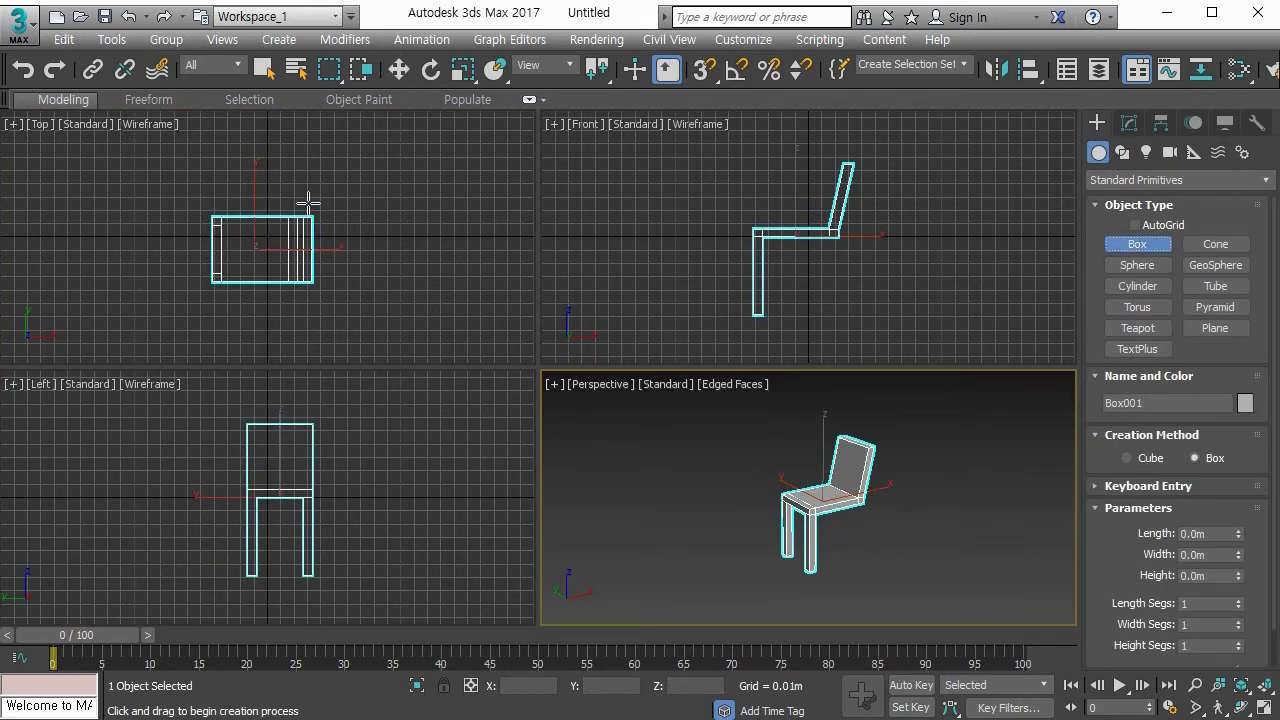
pyautogui.moveTo(302, 210); pyautogui.dragTo(425, 285)
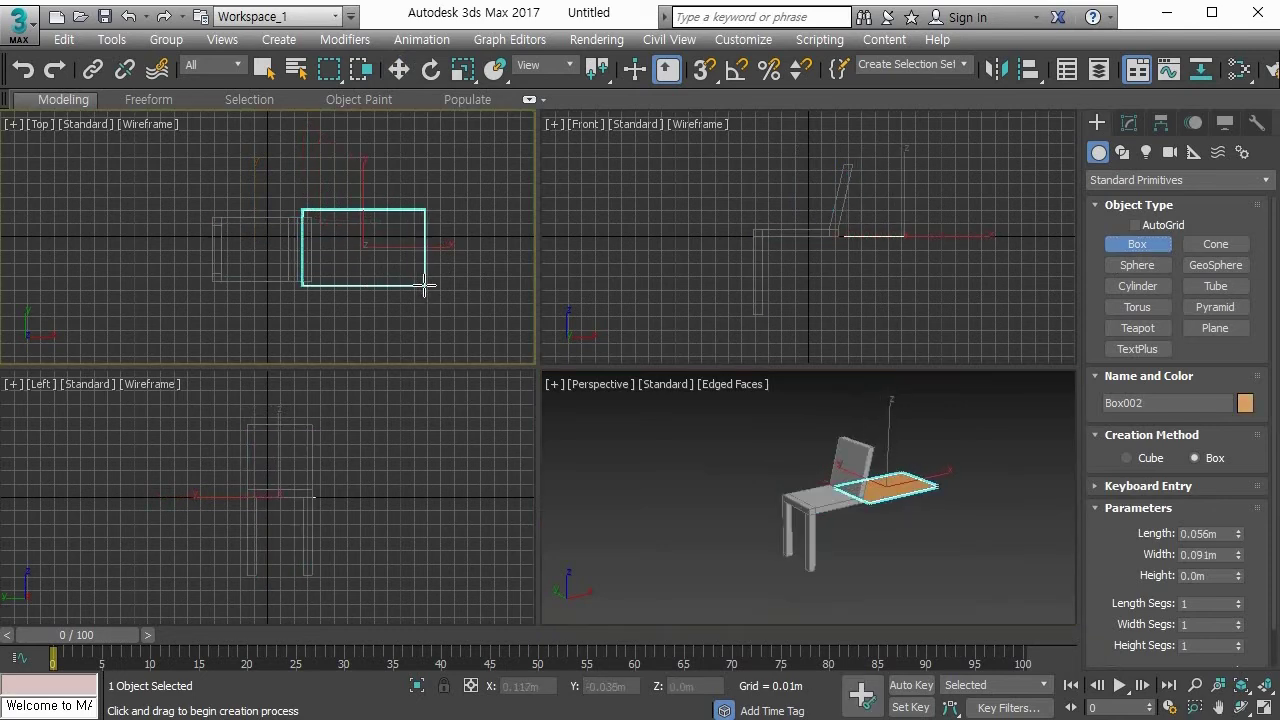
pyautogui.click(500, 291)
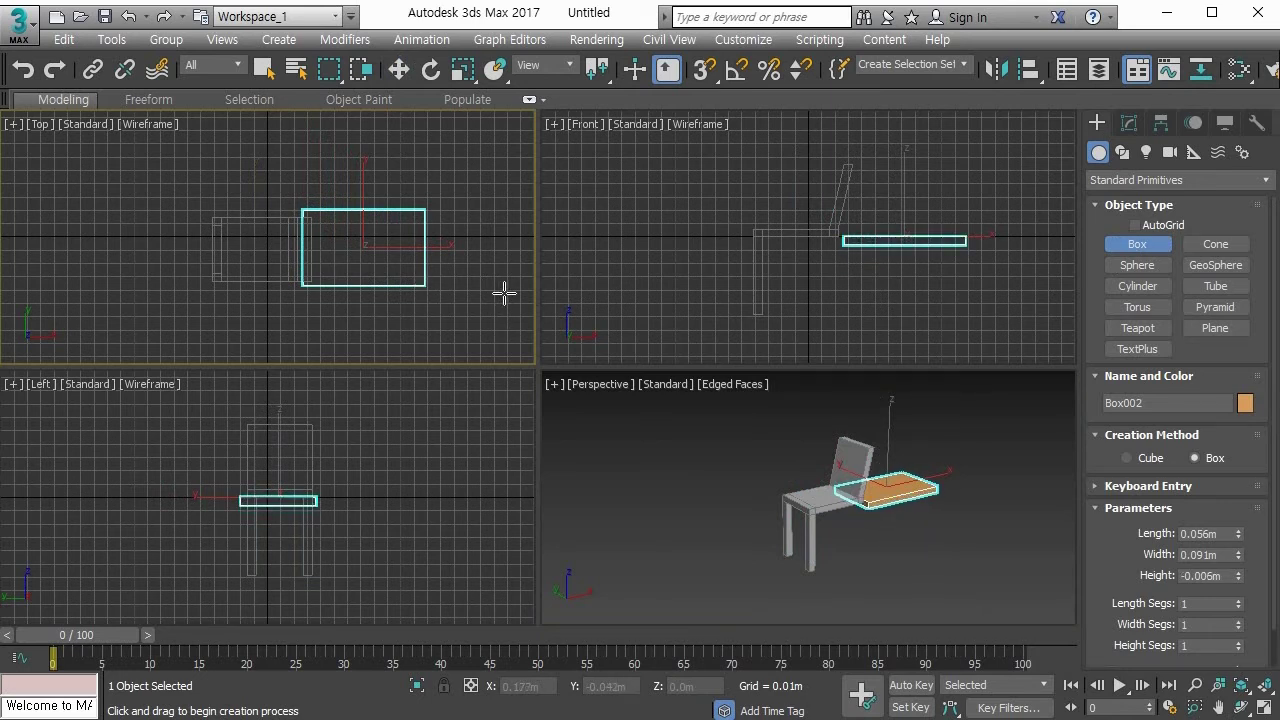
pyautogui.rightClick(672, 463)
pyautogui.hotkey('alt', 'w')
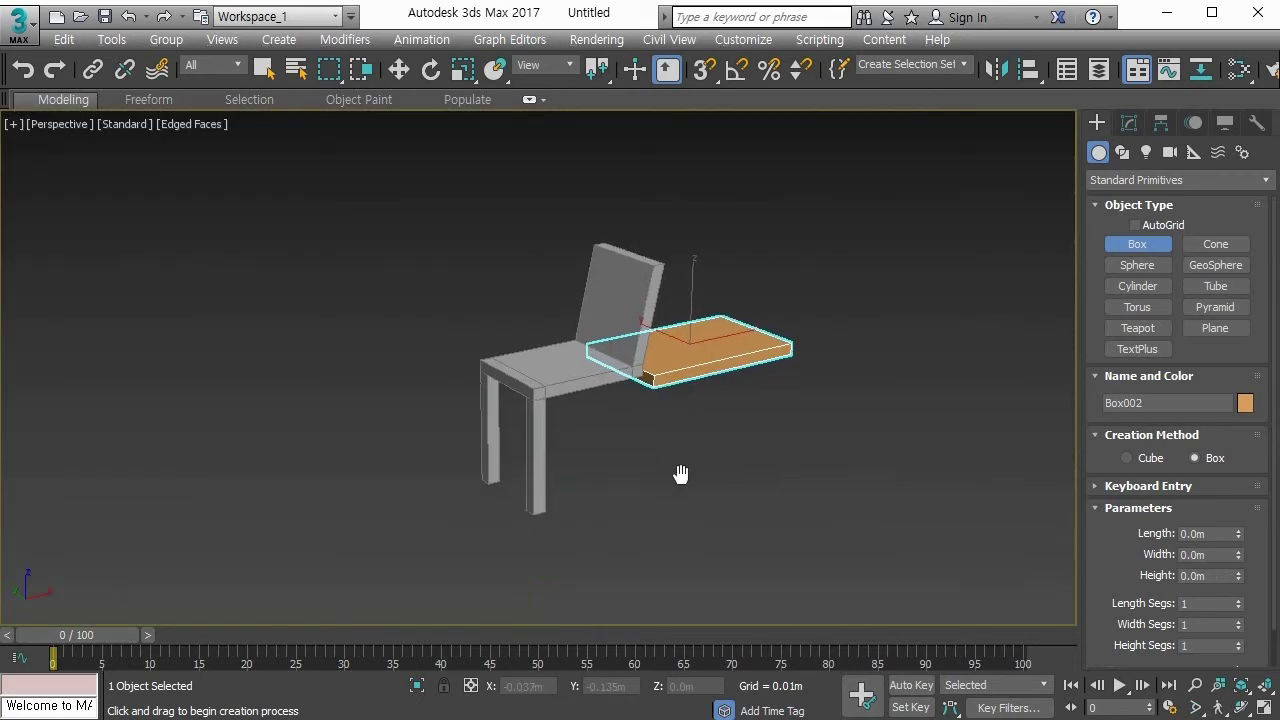
pyautogui.keyDown('alt'); pyautogui.moveTo(680, 477); pyautogui.dragTo(640, 589, button='middle'); pyautogui.keyUp('alt')
pyautogui.hotkey('alt', 'w')
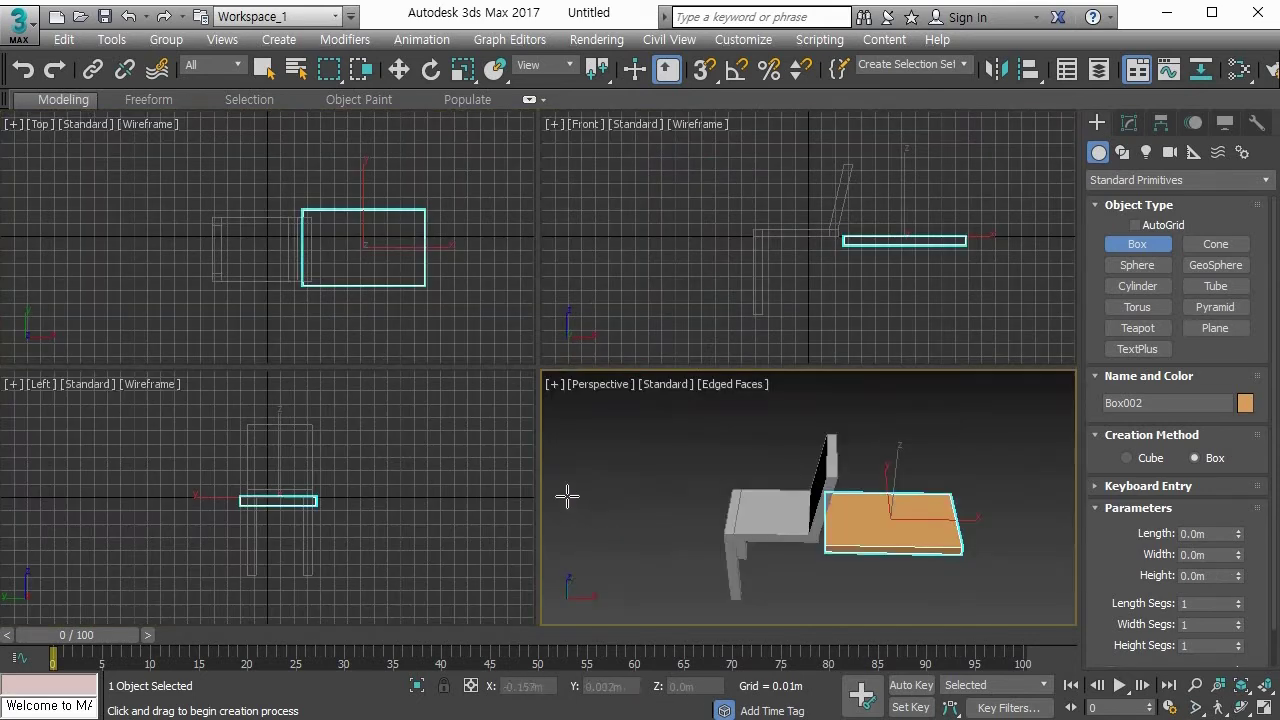
# Step: Move the new box straight up to a Z position of about 0.057 m, near the top of the backrest
pyautogui.rightClick(340, 460)
pyautogui.press('w')
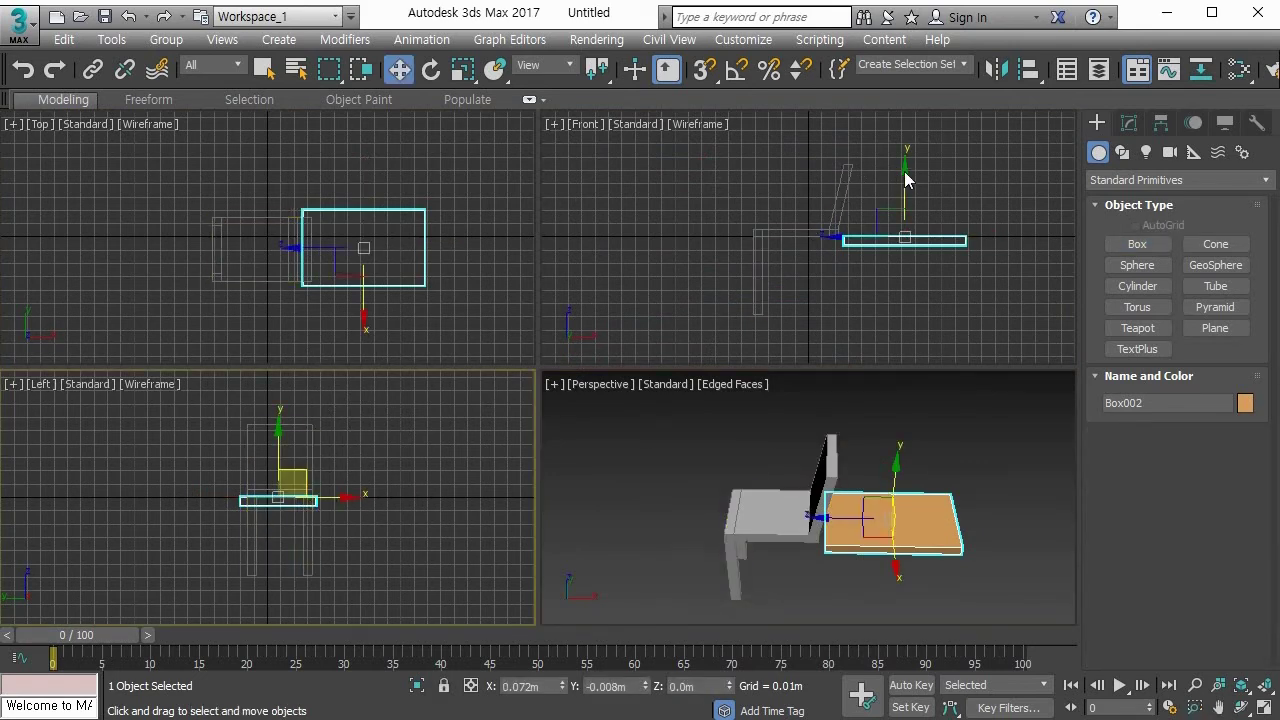
pyautogui.moveTo(905, 176); pyautogui.dragTo(908, 93)
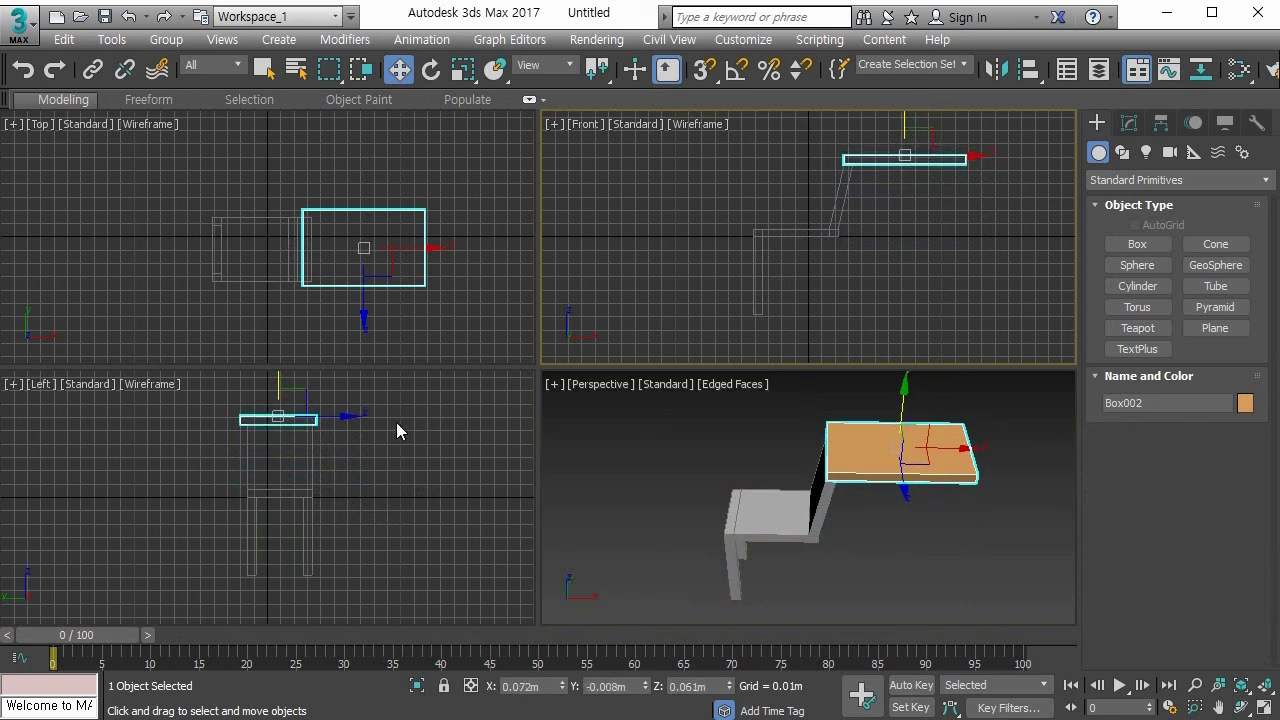
pyautogui.keyDown('alt'); pyautogui.moveTo(768, 474); pyautogui.dragTo(920, 381, button='middle'); pyautogui.keyUp('alt')
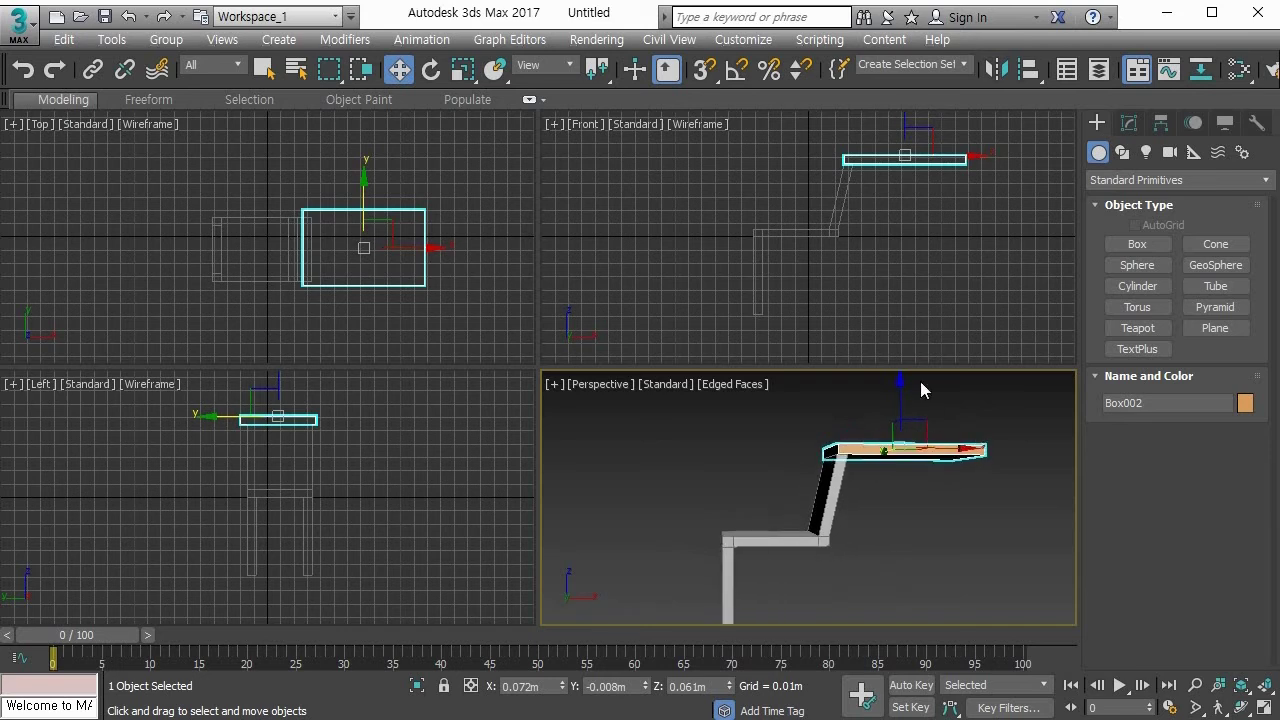
pyautogui.moveTo(928, 140); pyautogui.dragTo(913, 157, button='middle')
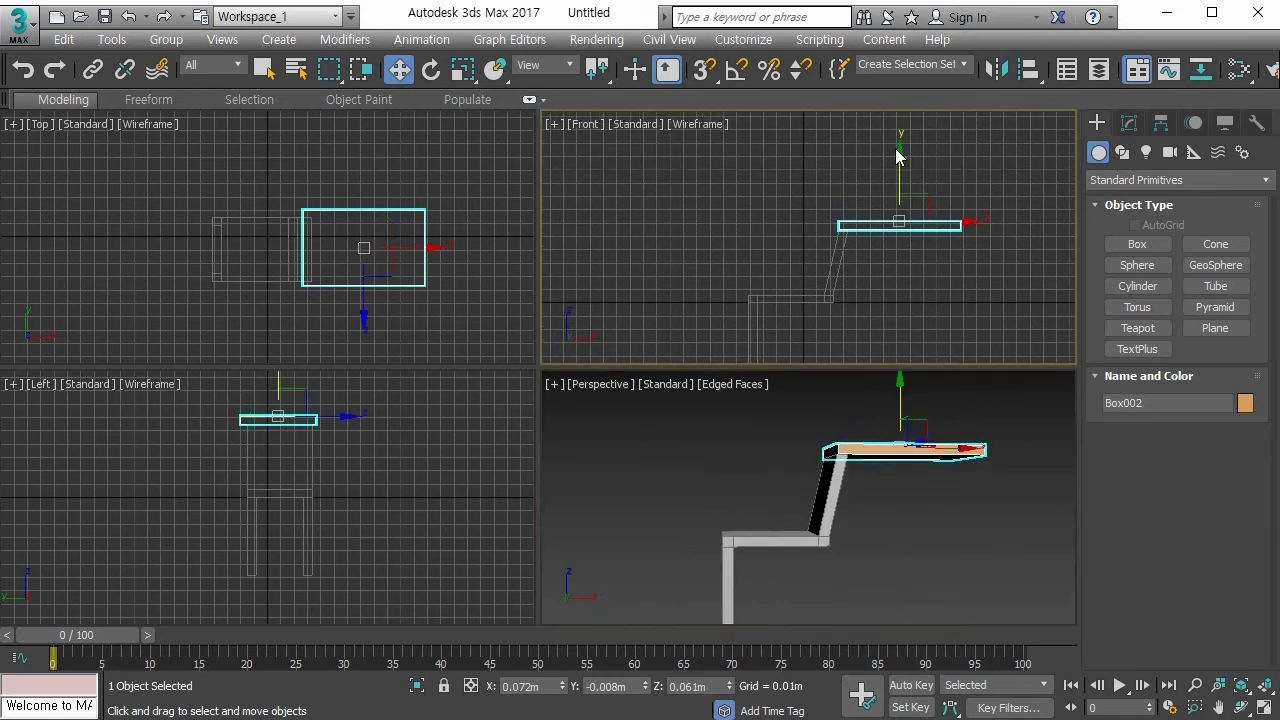
pyautogui.moveTo(898, 152); pyautogui.dragTo(900, 160)
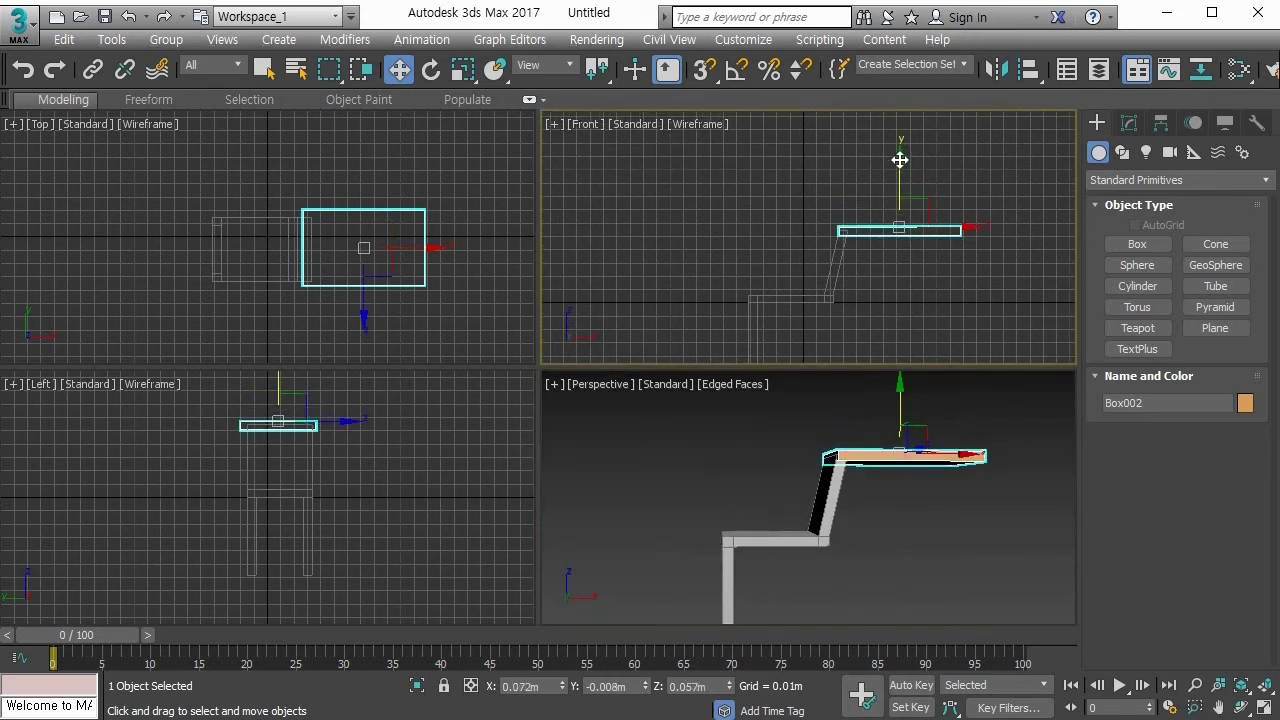
# Step: Convert the raised orange box to an Editable Poly
pyautogui.rightClick(854, 462)
pyautogui.hotkey('alt', 'w')
pyautogui.keyDown('alt'); pyautogui.moveTo(740, 410); pyautogui.dragTo(644, 380, button='middle'); pyautogui.keyUp('alt')
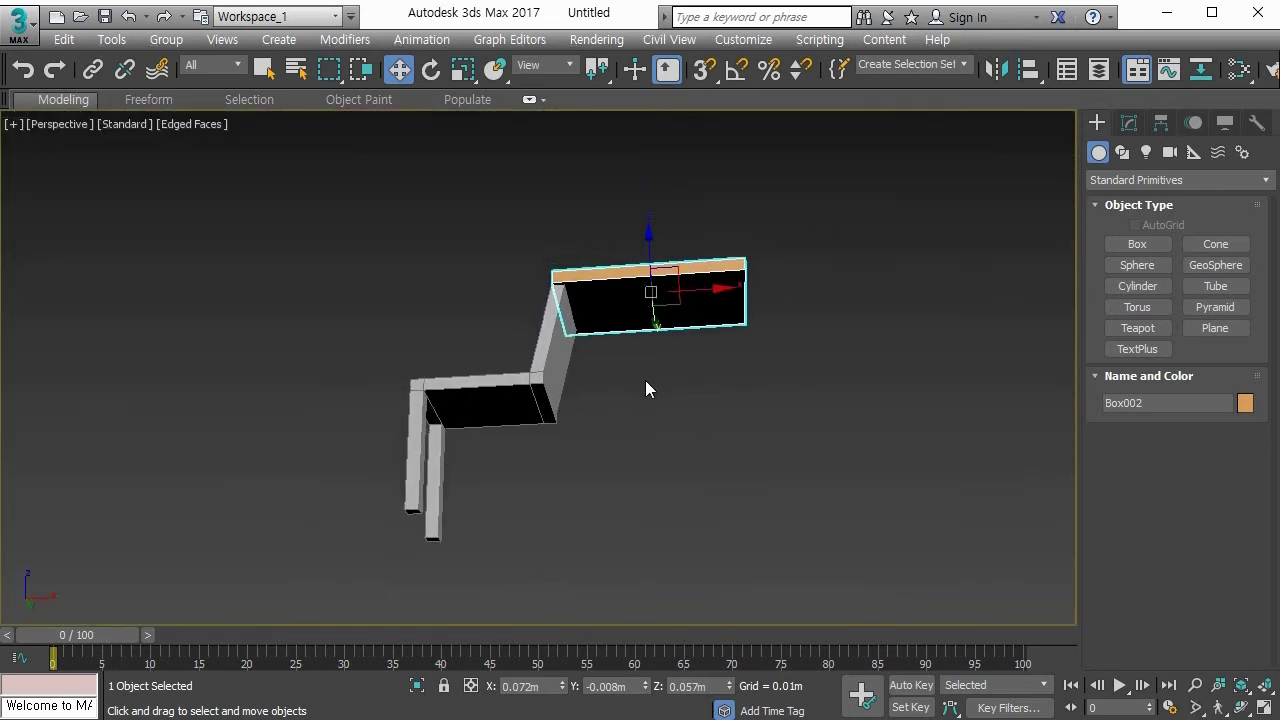
pyautogui.scroll(3, 684, 369)
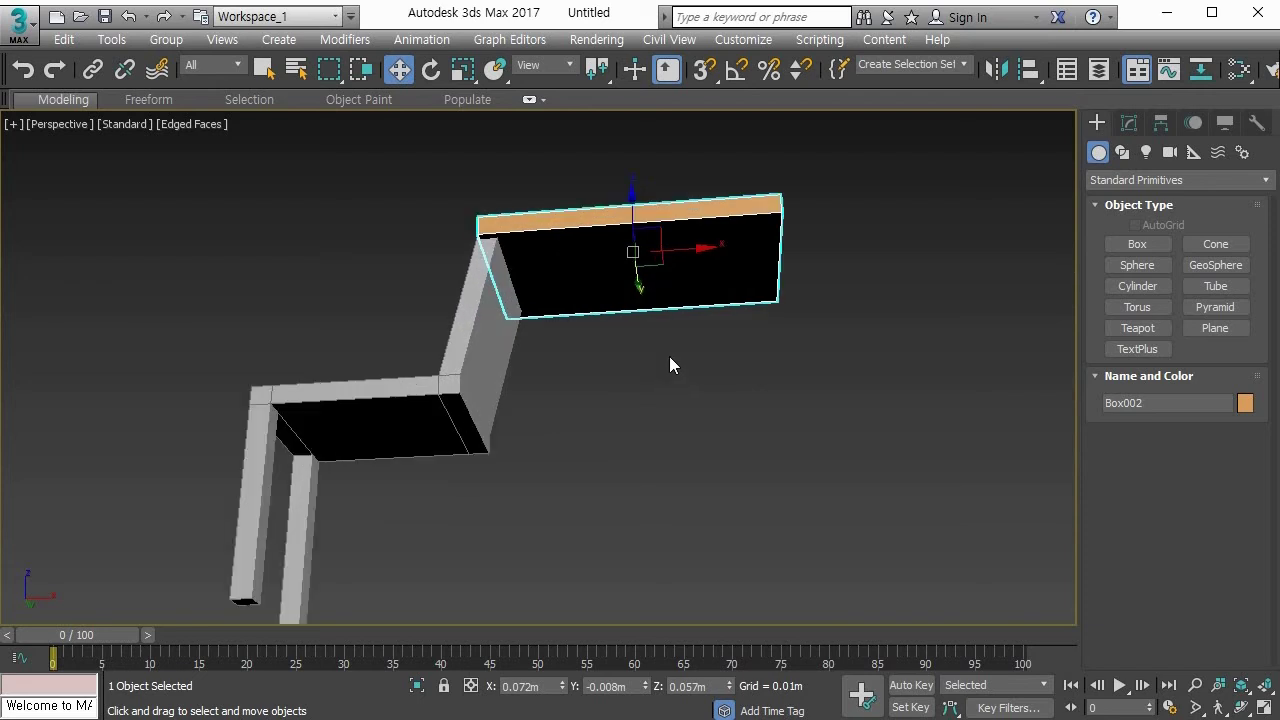
pyautogui.scroll(-3, 669, 363)
pyautogui.rightClick(691, 297)
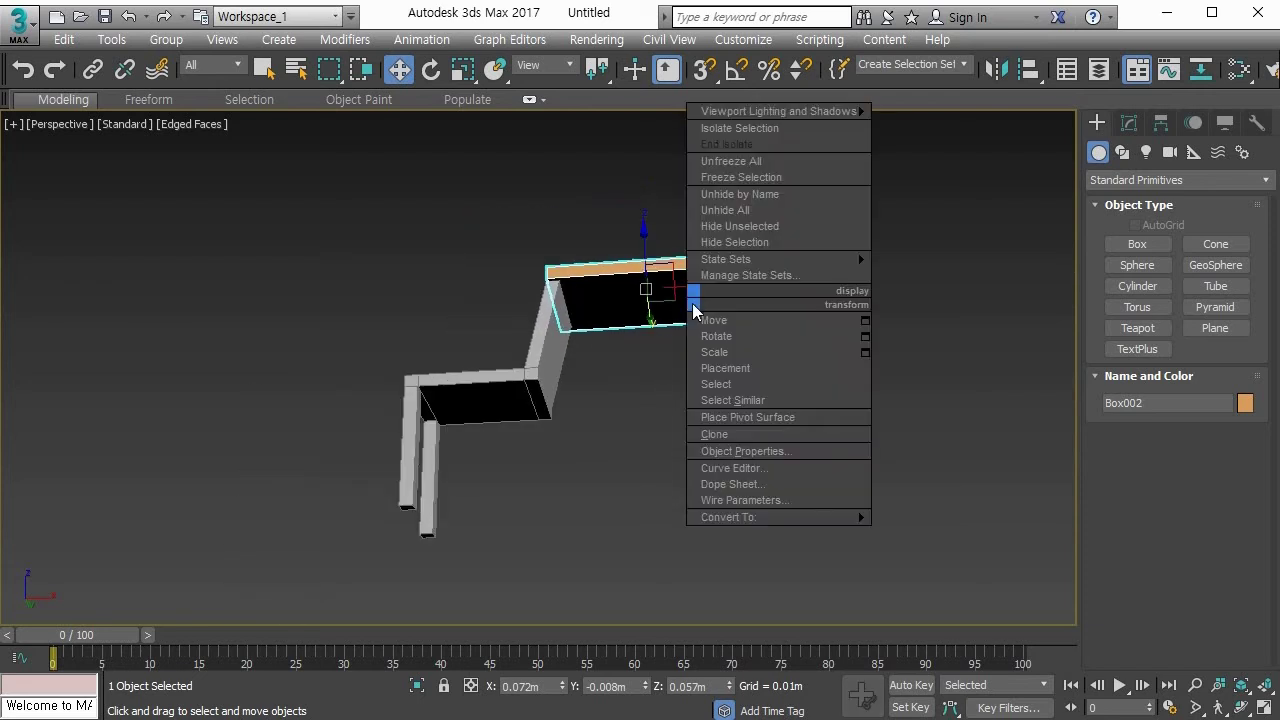
pyautogui.moveTo(801, 521)
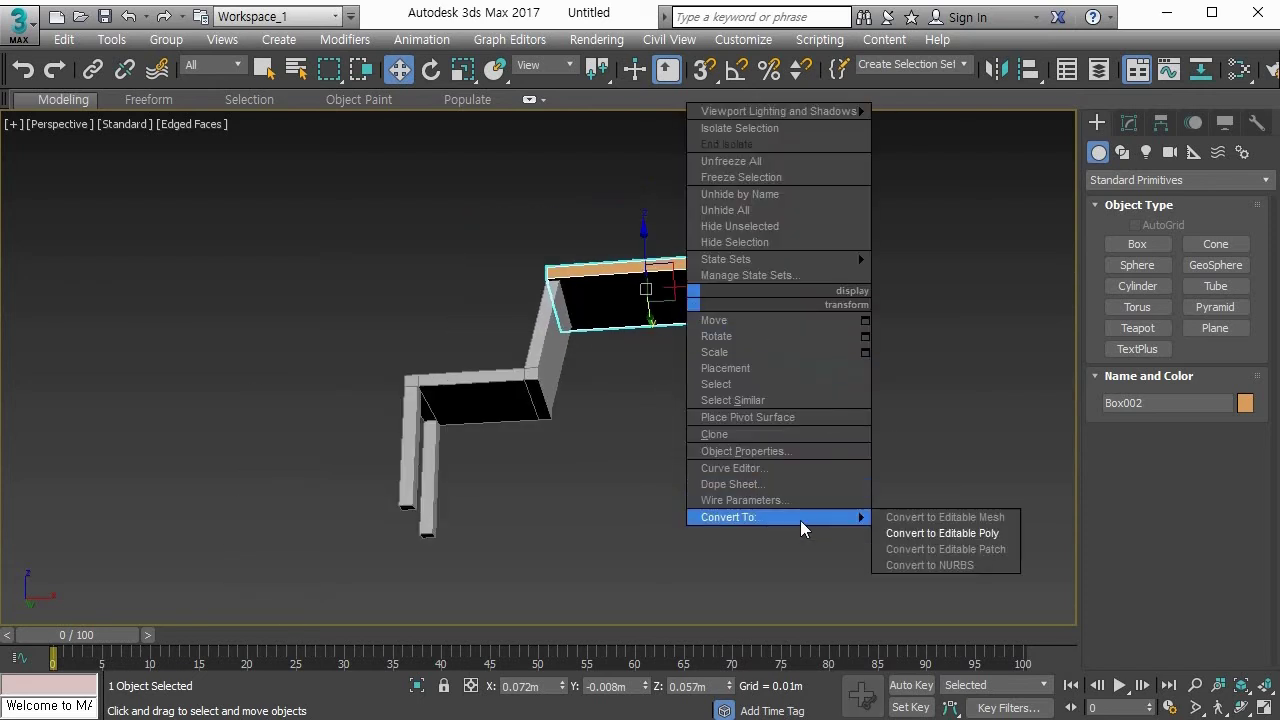
pyautogui.click(935, 533)
# Step: Select the box's underside polygon and move it slightly upward along Z to make the slab thinner
pyautogui.keyDown('alt'); pyautogui.moveTo(791, 461); pyautogui.dragTo(619, 366, button='middle'); pyautogui.keyUp('alt')
pyautogui.scroll(2, 560, 305)
pyautogui.press('2')
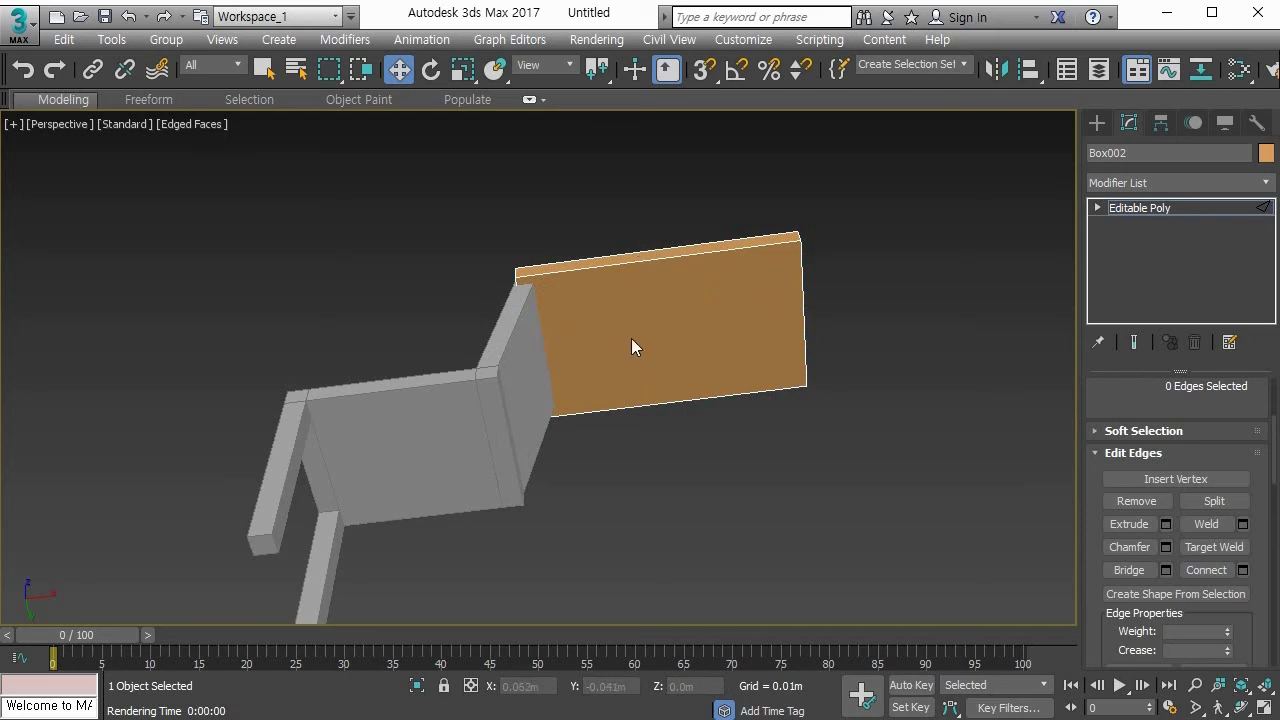
pyautogui.keyDown('alt'); pyautogui.moveTo(671, 249); pyautogui.dragTo(650, 230, button='middle'); pyautogui.keyUp('alt')
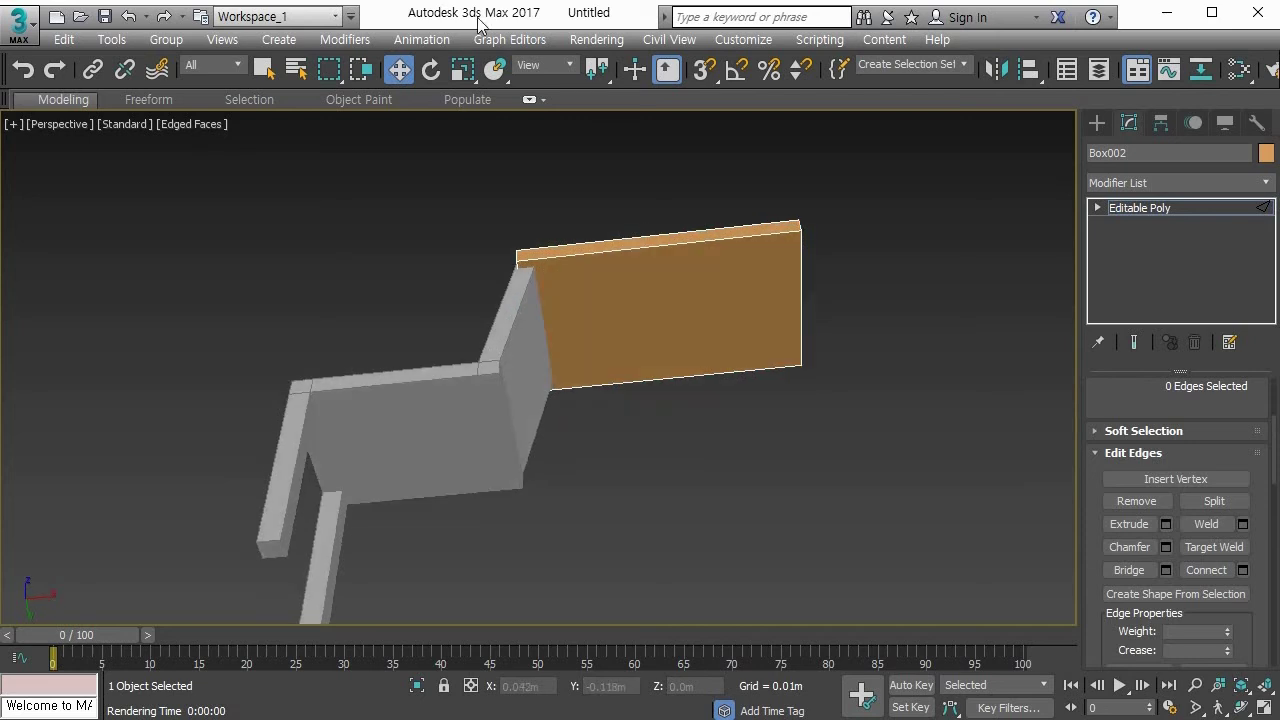
pyautogui.press('4')
pyautogui.click(641, 359)
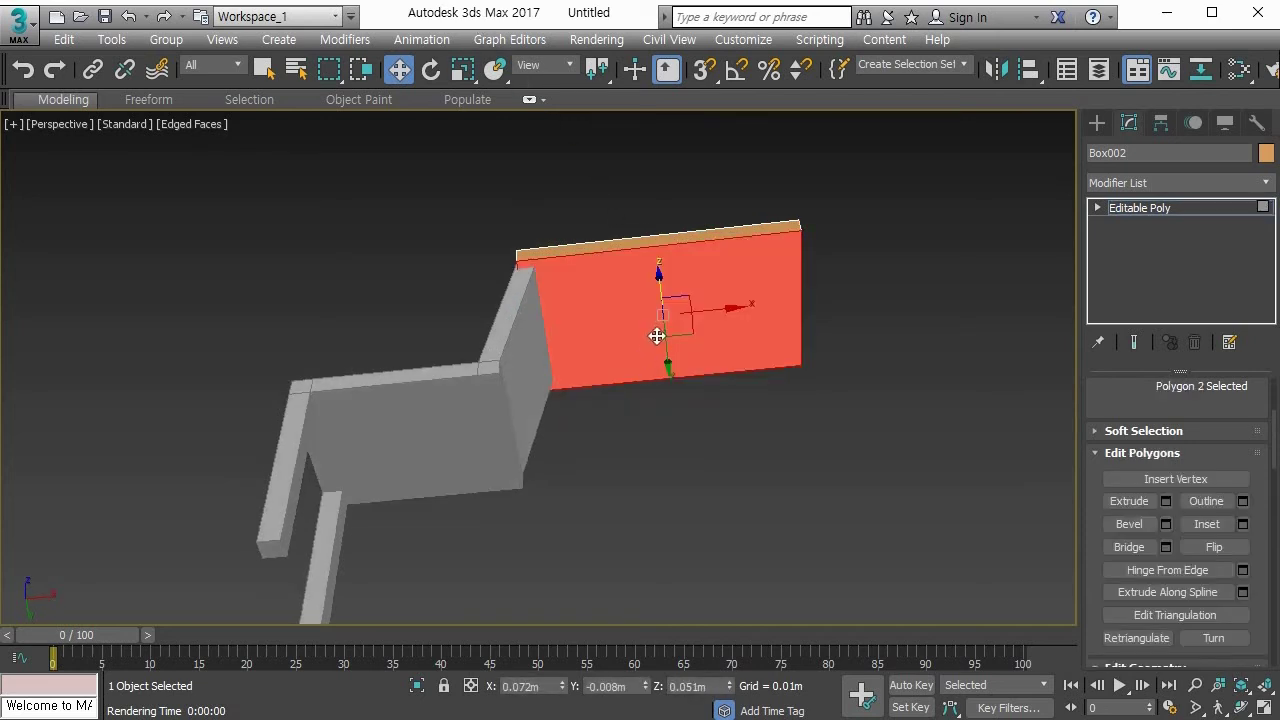
pyautogui.keyDown('alt'); pyautogui.moveTo(620, 321); pyautogui.dragTo(651, 271, button='middle'); pyautogui.keyUp('alt')
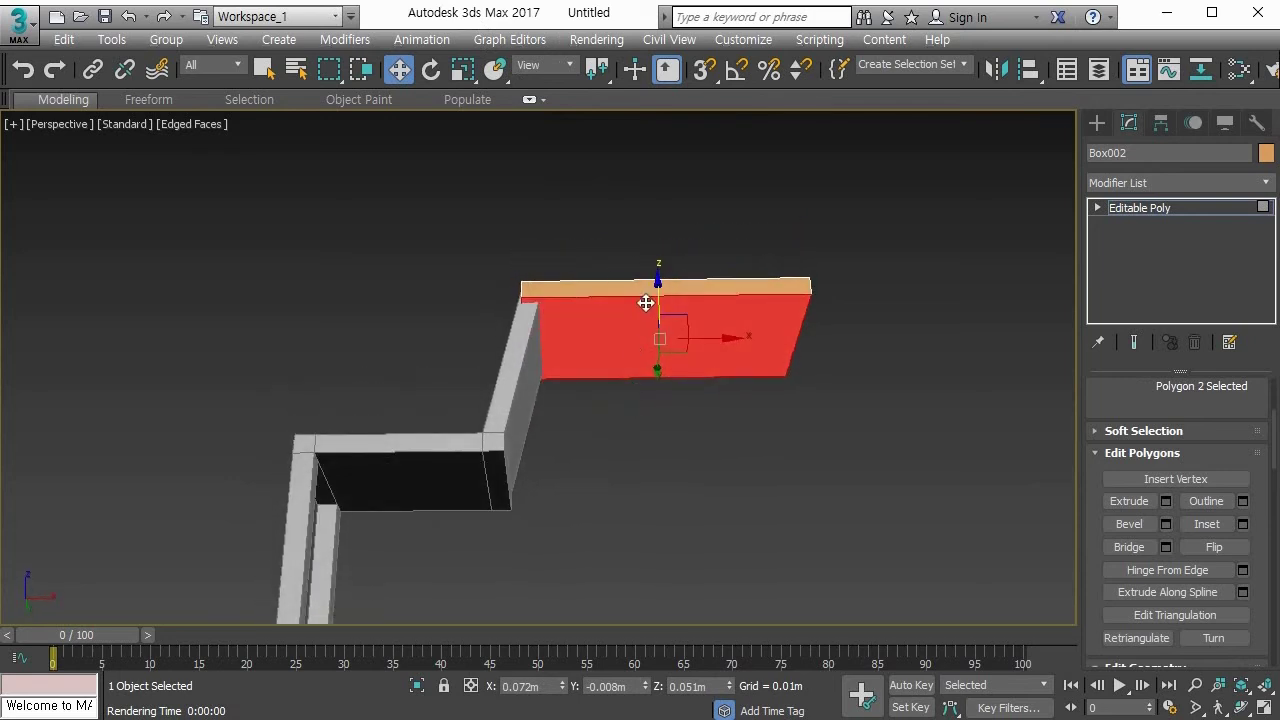
pyautogui.moveTo(660, 285); pyautogui.dragTo(660, 275)
# Step: Connect the slab's long underside edges with 2 segments at pinch 76, adding a crosswise edge near each end
pyautogui.keyDown('alt'); pyautogui.moveTo(614, 366); pyautogui.dragTo(611, 317, button='middle'); pyautogui.keyUp('alt')
pyautogui.press('2')
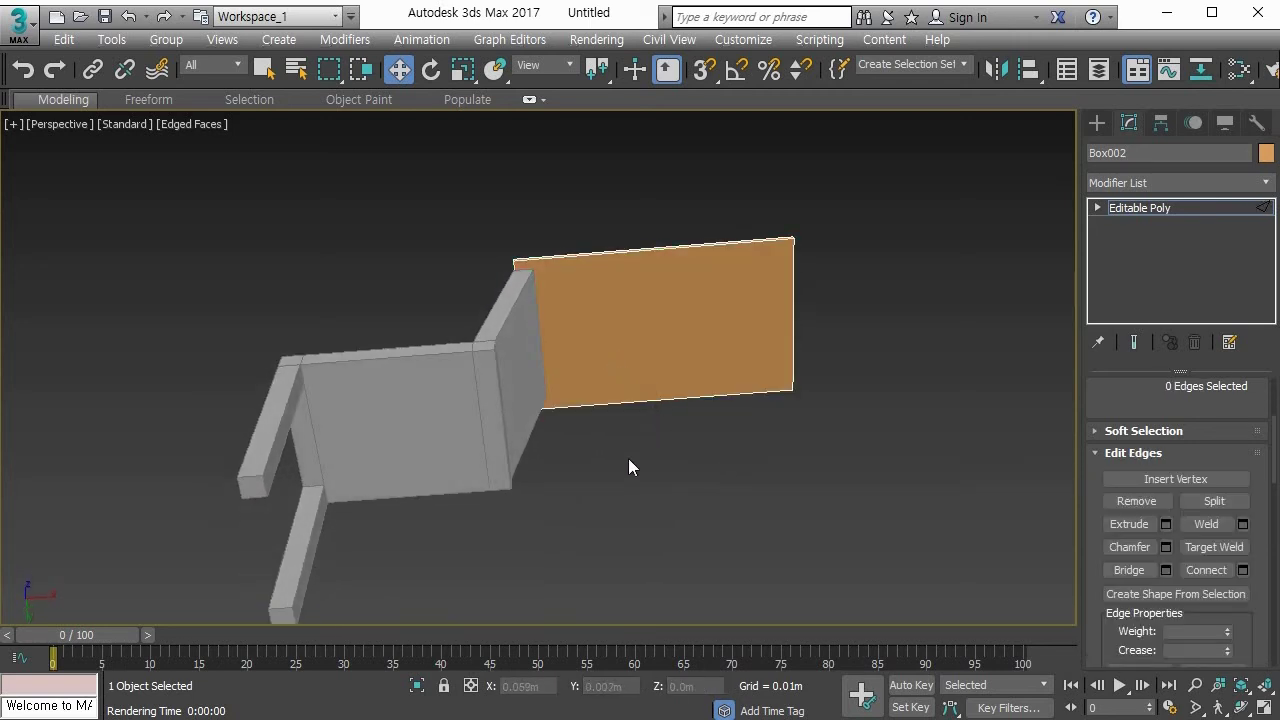
pyautogui.keyDown('alt'); pyautogui.moveTo(559, 396); pyautogui.dragTo(479, 297, button='middle'); pyautogui.keyUp('alt')
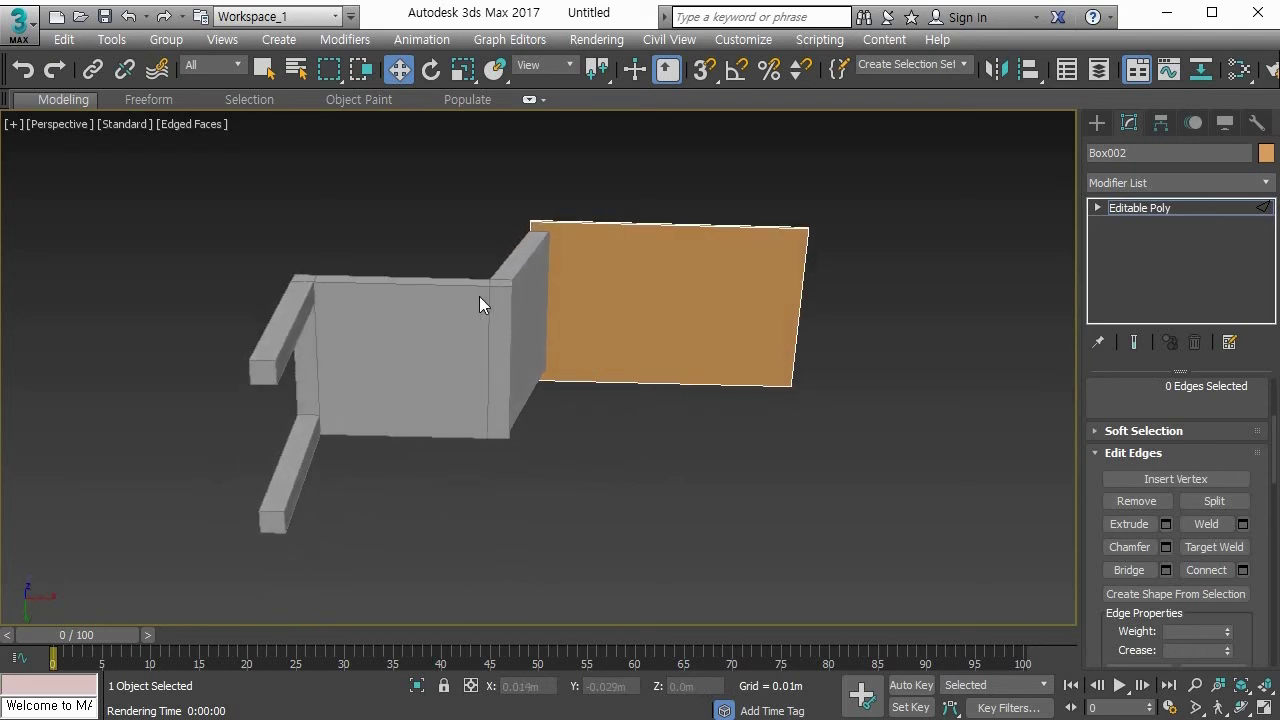
pyautogui.moveTo(476, 273); pyautogui.dragTo(928, 323)
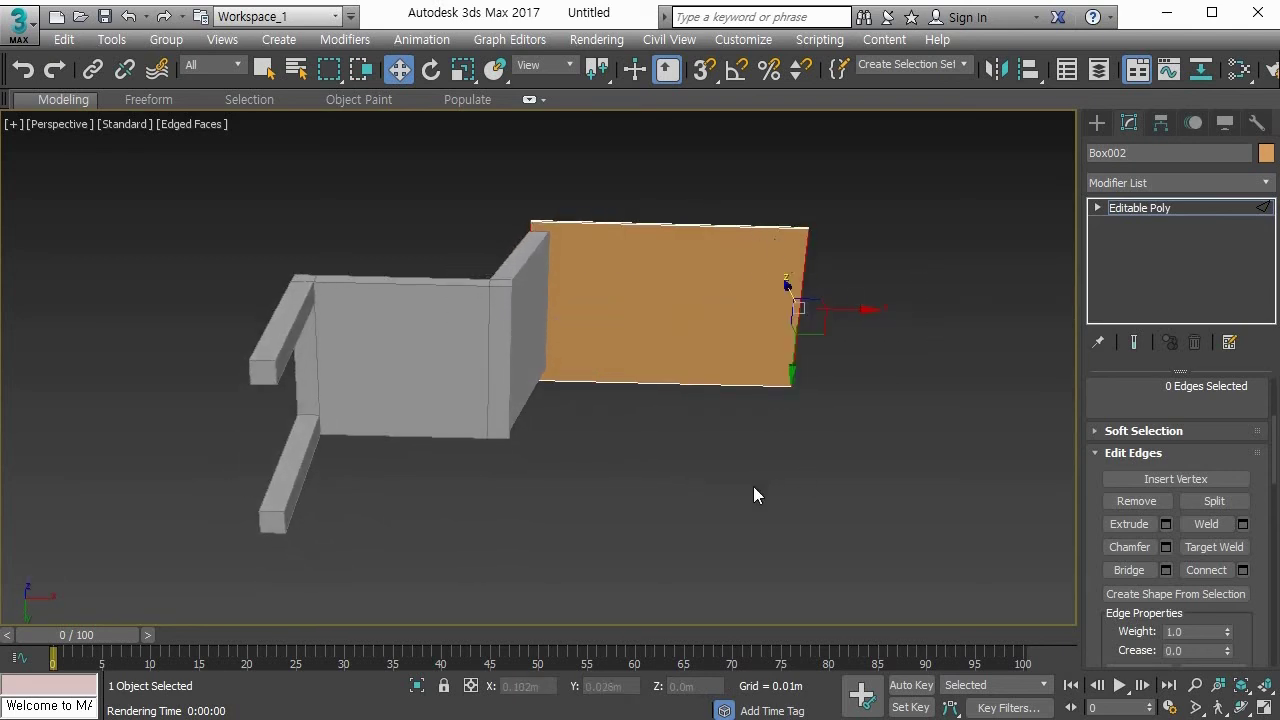
pyautogui.click(684, 267)
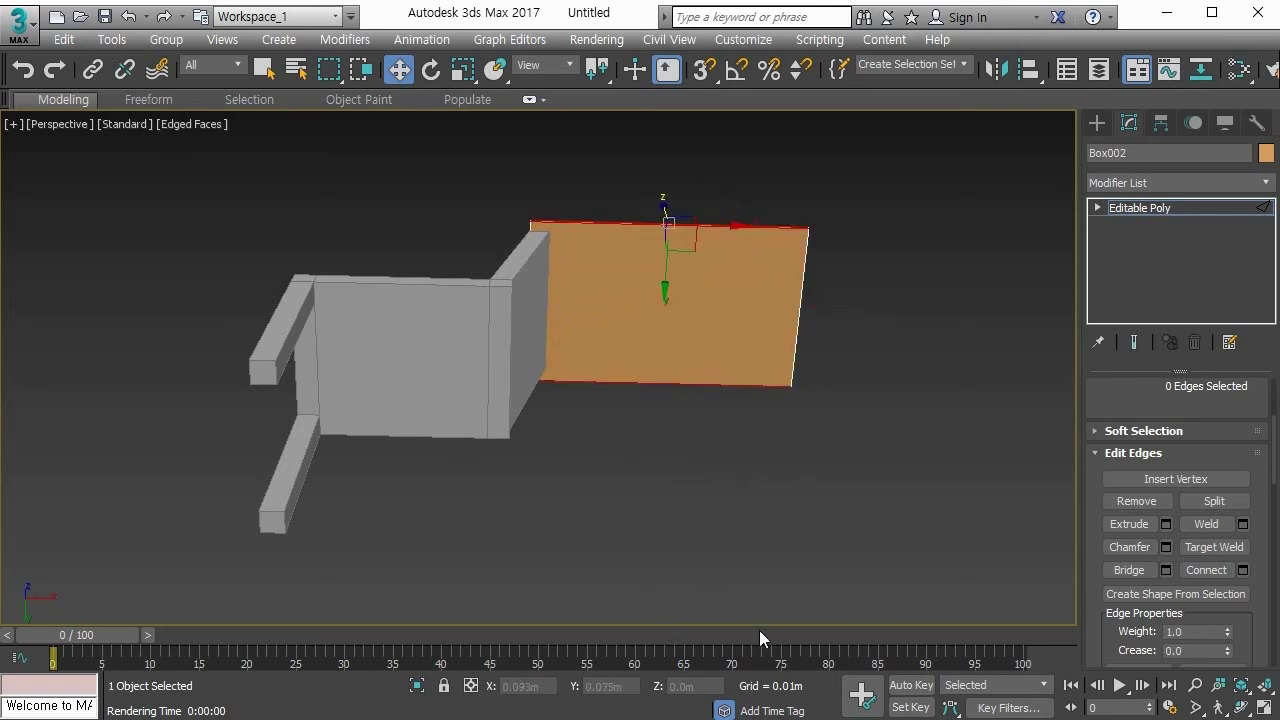
pyautogui.click(1243, 570)
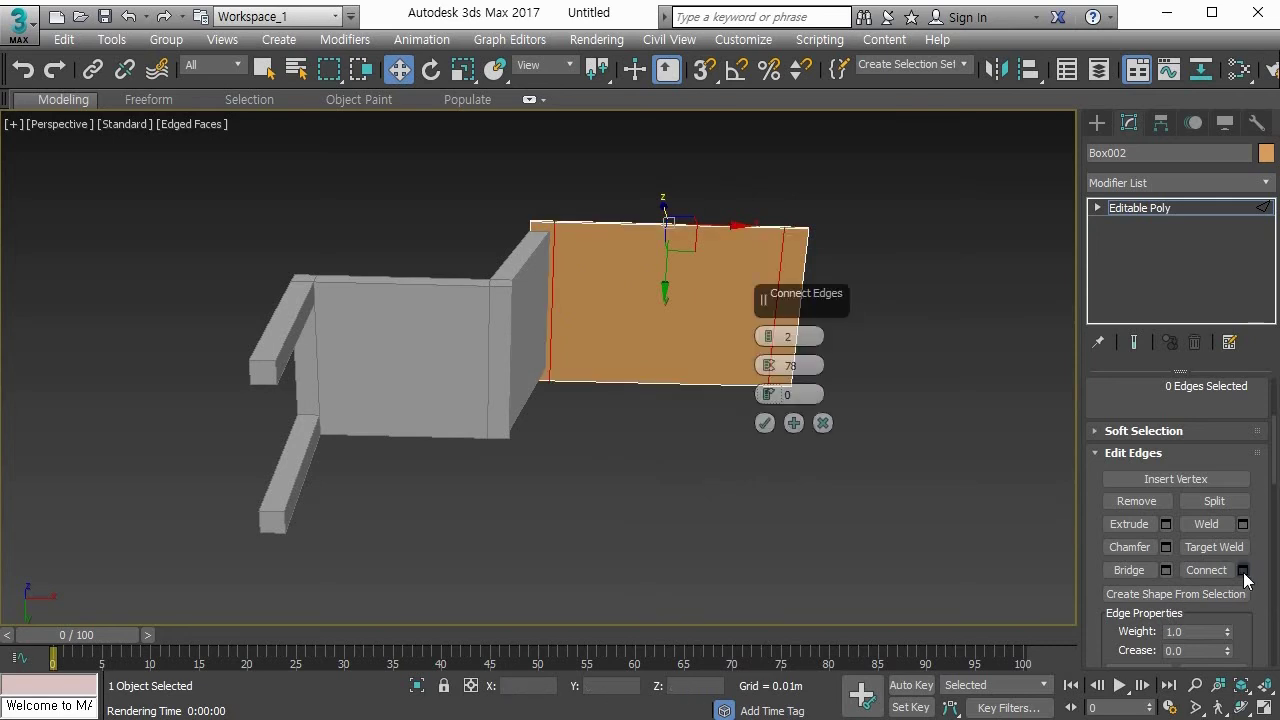
pyautogui.click(793, 423)
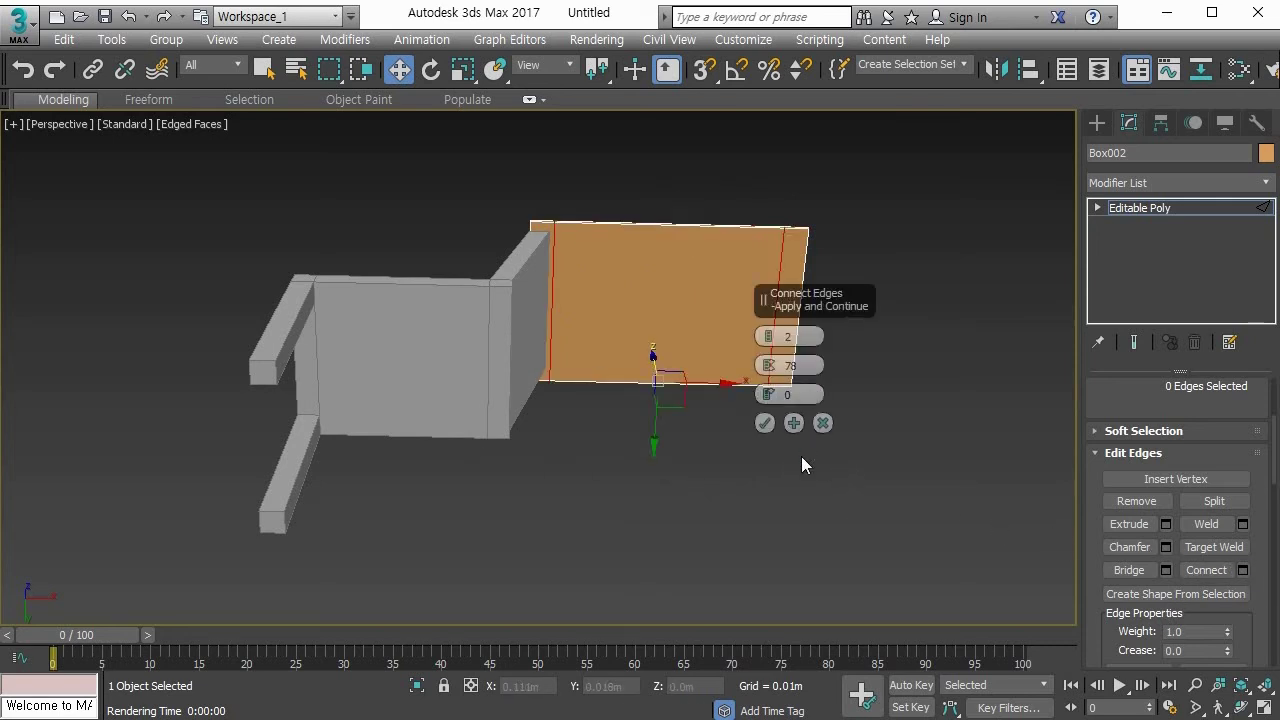
pyautogui.moveTo(770, 364); pyautogui.dragTo(792, 371)
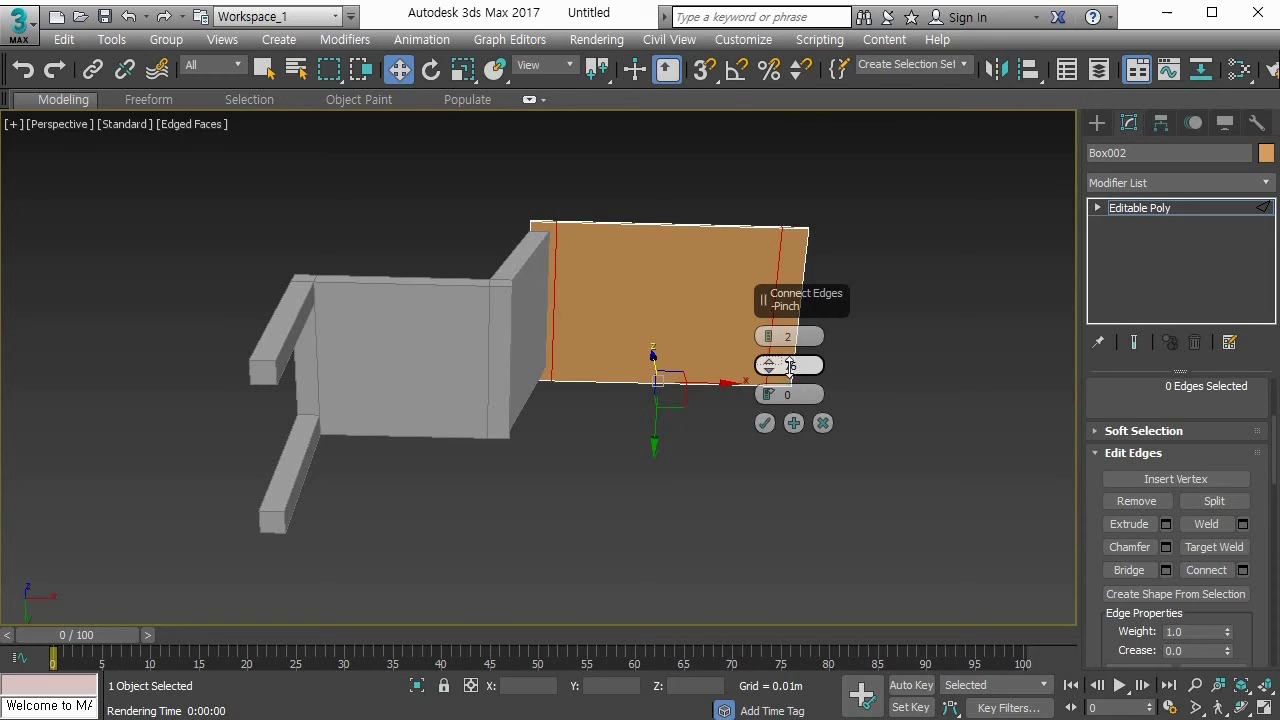
pyautogui.click(765, 423)
# Step: Connect the two crosswise edges of the underside strip beside the backrest with 2 segments at pinch 88
pyautogui.click(534, 196)
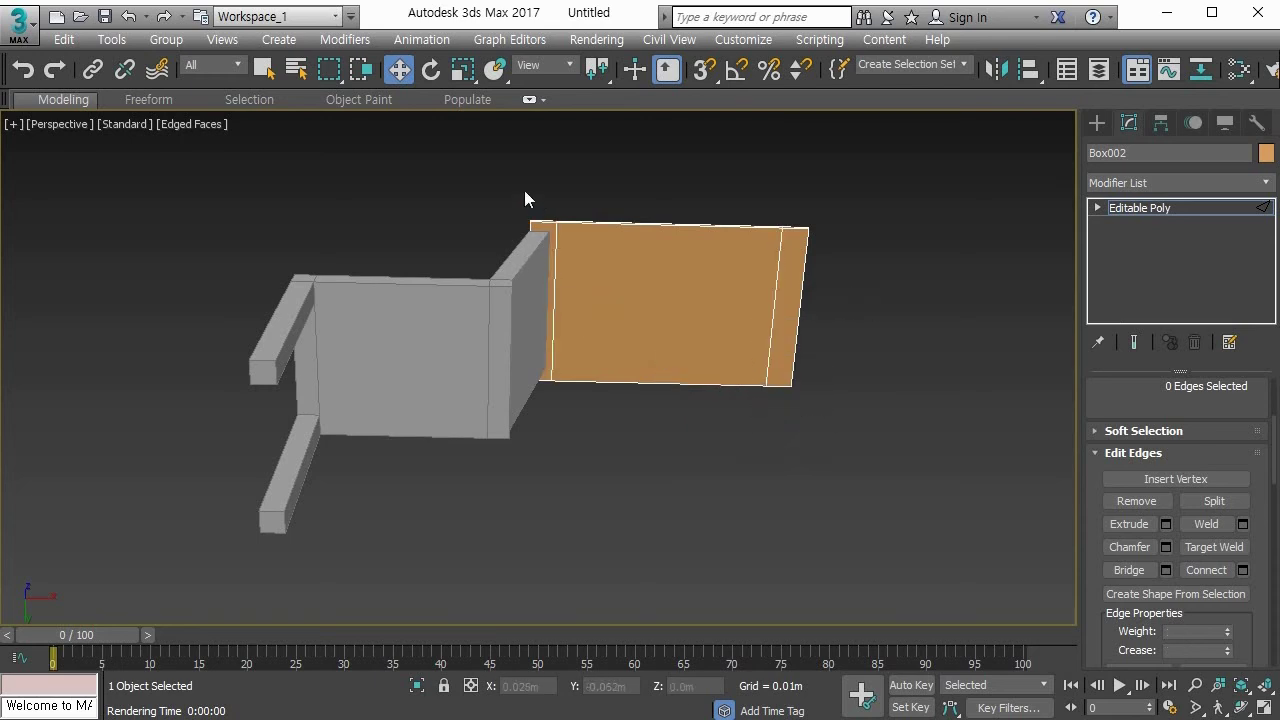
pyautogui.scroll(2, 530, 192)
pyautogui.scroll(3, 551, 232)
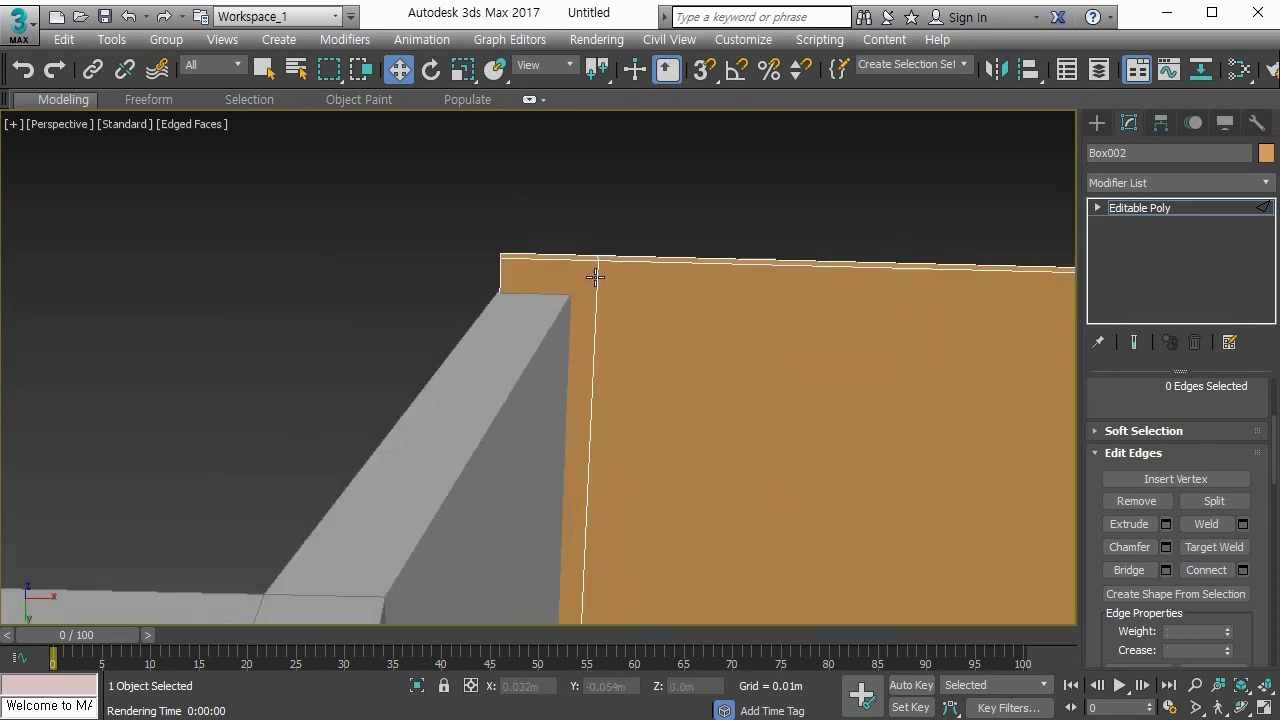
pyautogui.click(501, 278)
pyautogui.keyDown('ctrl'); pyautogui.click(598, 292); pyautogui.keyUp('ctrl')
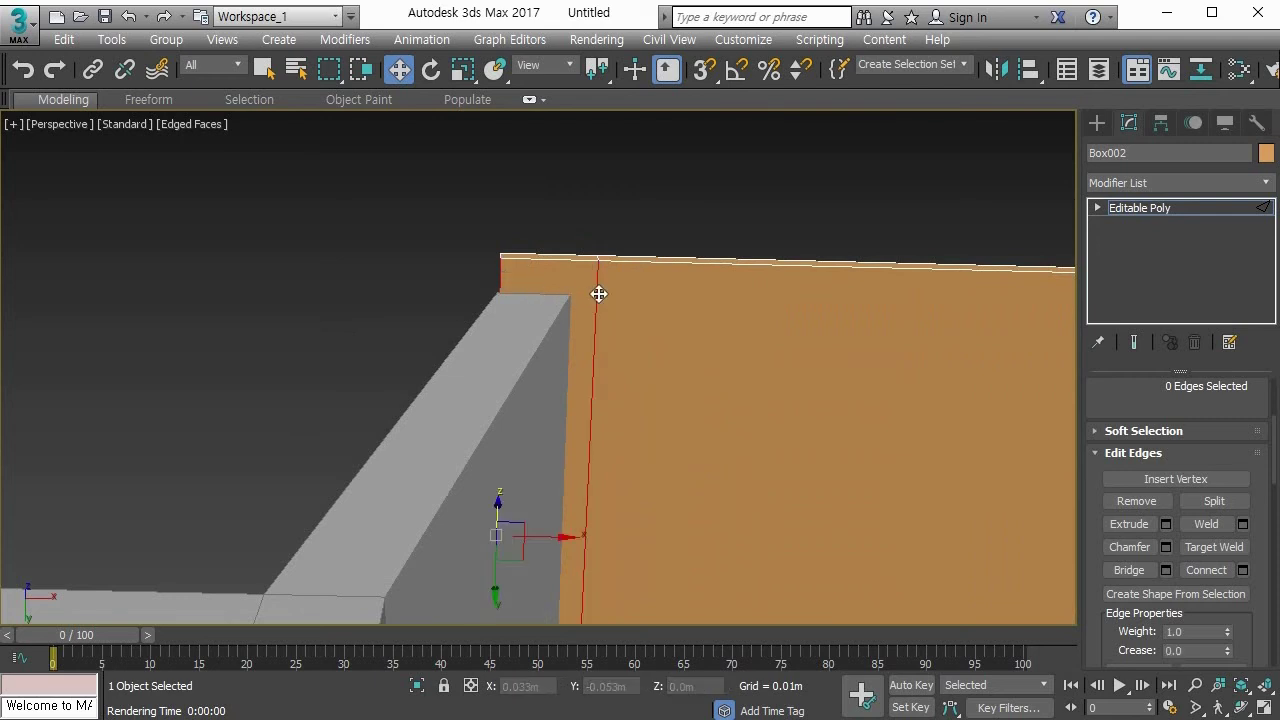
pyautogui.click(1242, 572)
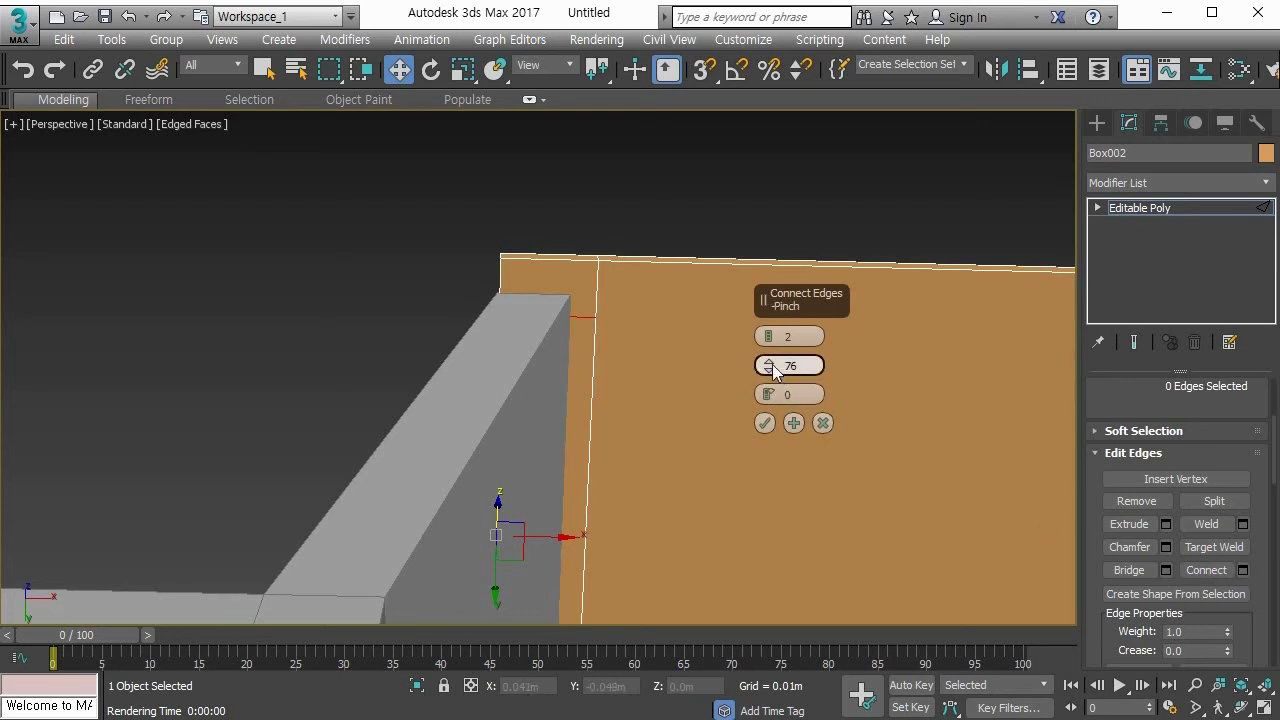
pyautogui.moveTo(772, 364); pyautogui.dragTo(761, 312)
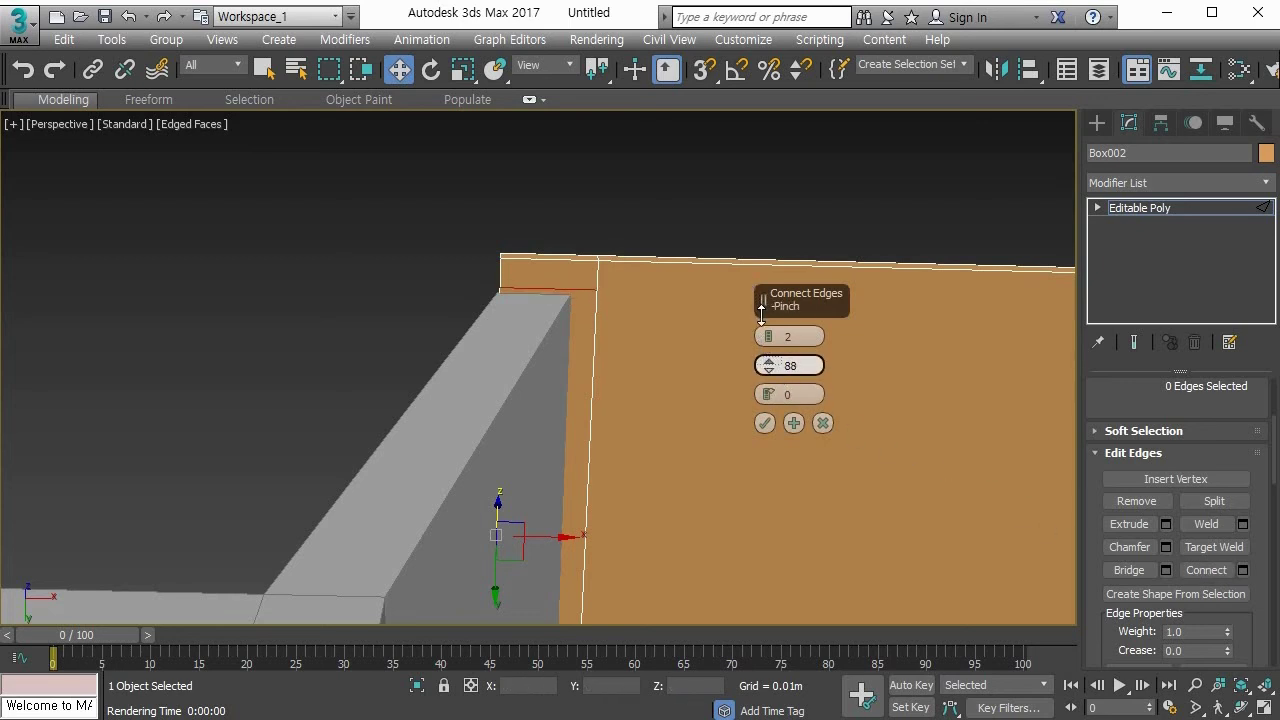
pyautogui.click(764, 423)
# Step: Extrude all underside polygons slightly downward except the middle polygon of the strip beside the backrest, leaving a recess there
pyautogui.scroll(-3, 771, 429)
pyautogui.moveTo(731, 414); pyautogui.dragTo(589, 371, button='middle')
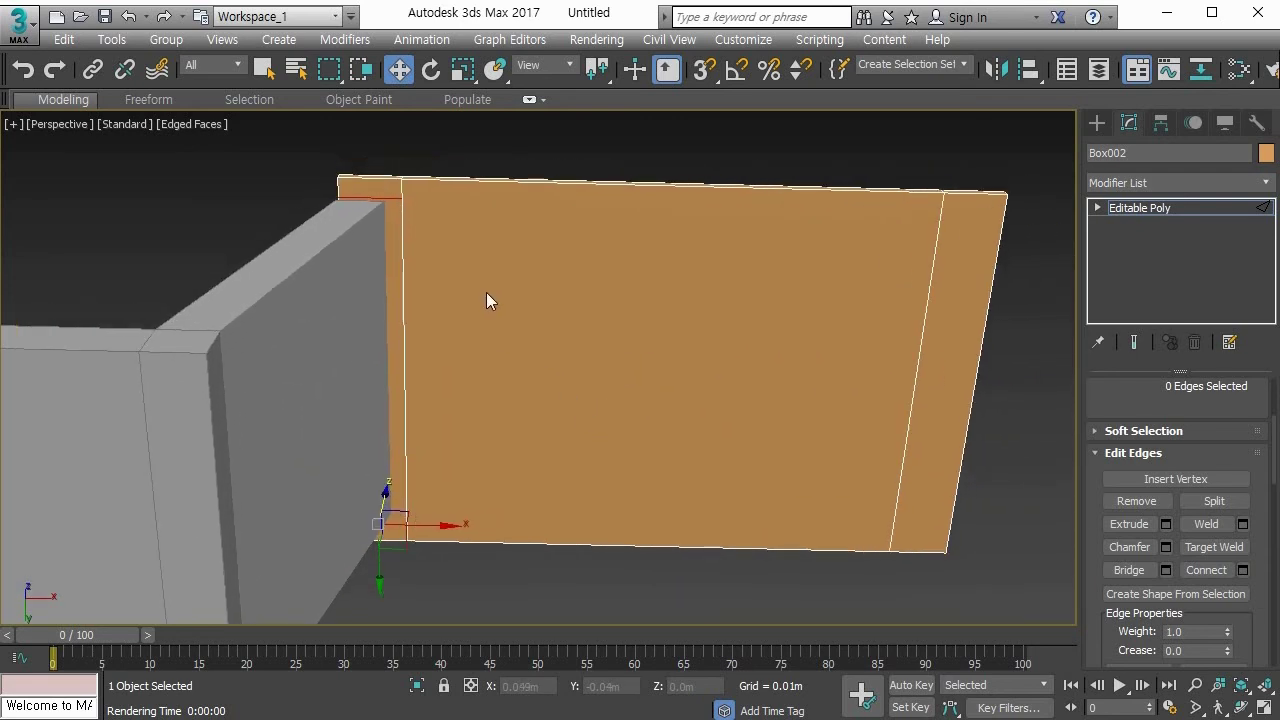
pyautogui.press('4')
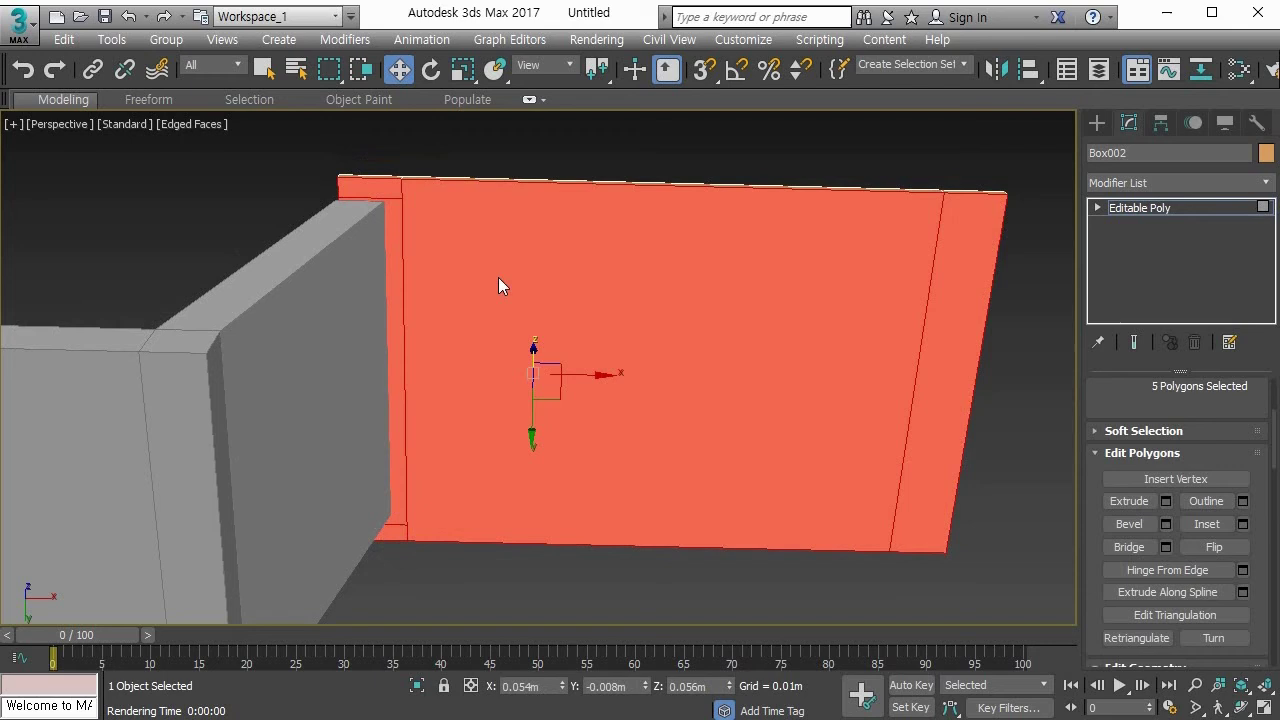
pyautogui.click(617, 286)
pyautogui.click(843, 171)
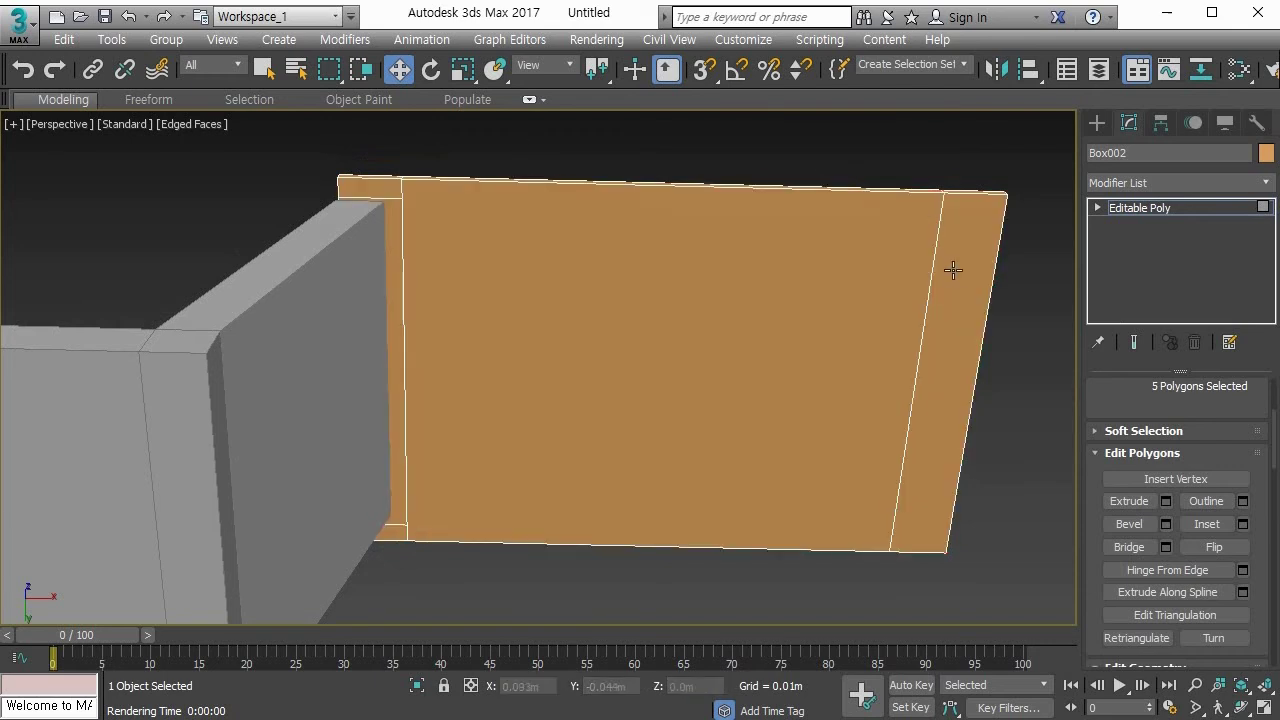
pyautogui.click(951, 271)
pyautogui.keyDown('ctrl'); pyautogui.click(766, 277); pyautogui.keyUp('ctrl')
pyautogui.keyDown('ctrl'); pyautogui.click(367, 201); pyautogui.keyUp('ctrl')
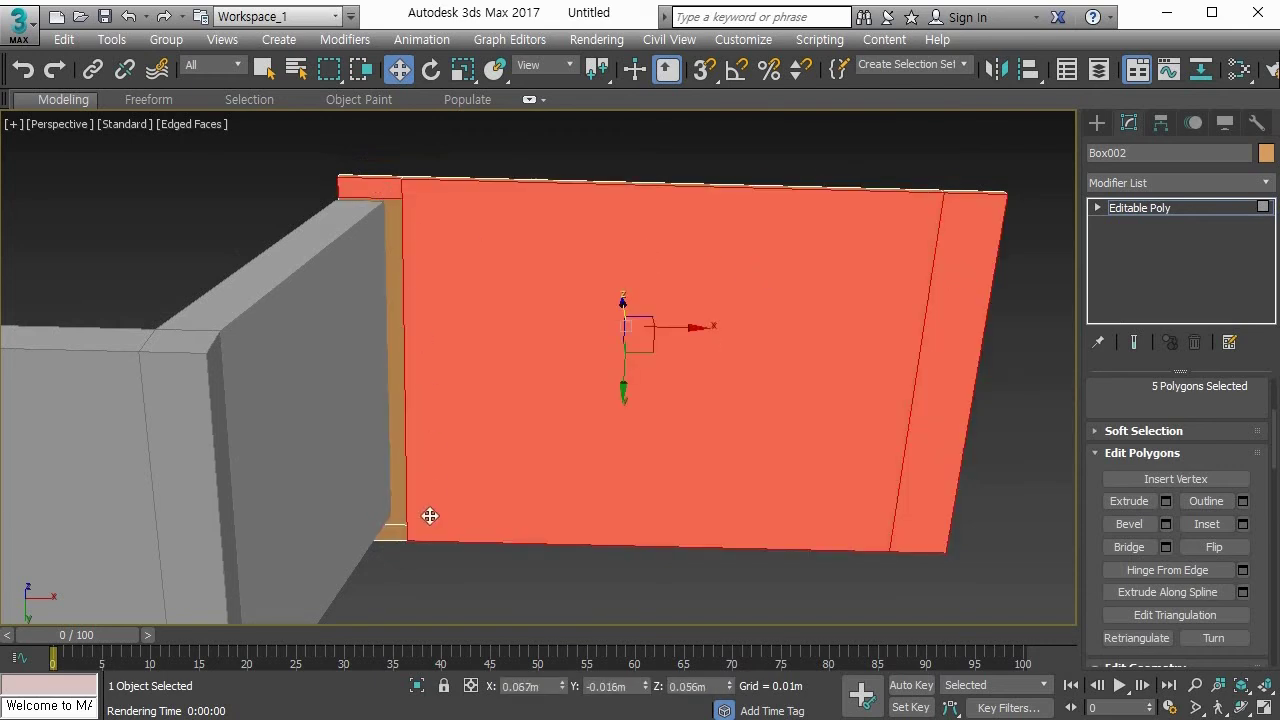
pyautogui.keyDown('ctrl'); pyautogui.click(400, 530); pyautogui.keyUp('ctrl')
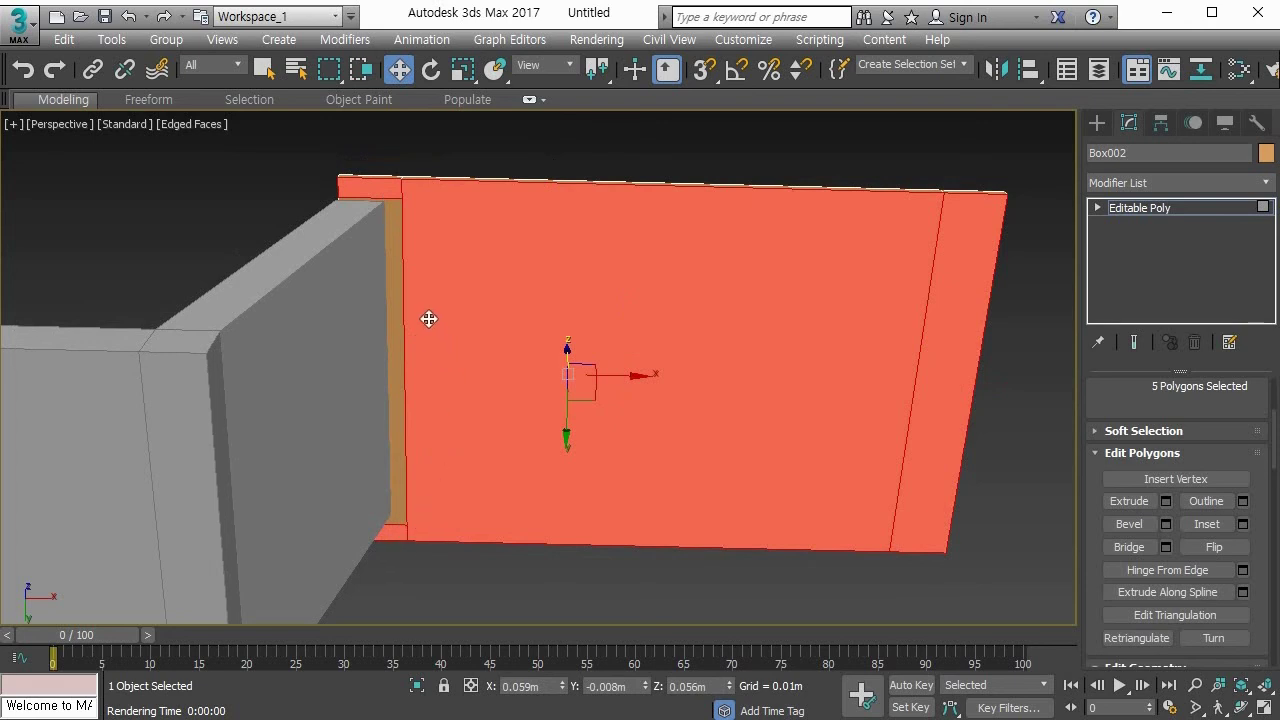
pyautogui.moveTo(429, 320); pyautogui.dragTo(471, 357, button='middle')
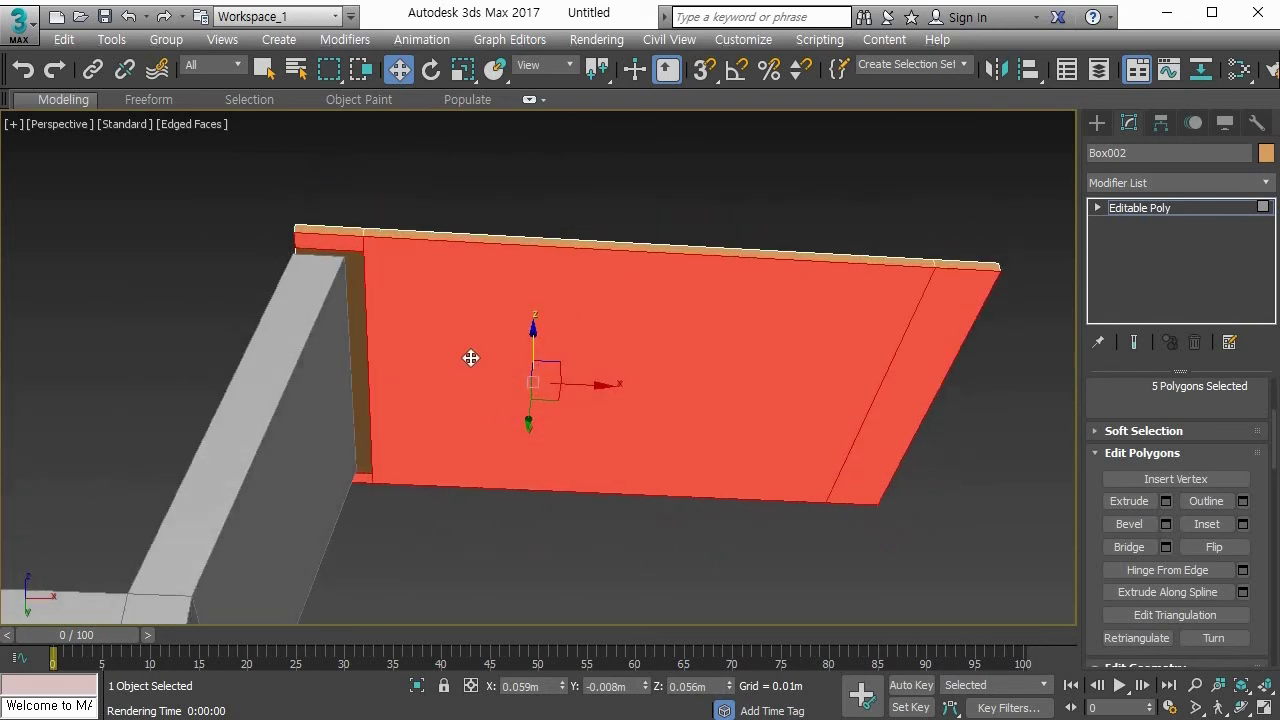
pyautogui.click(1129, 501)
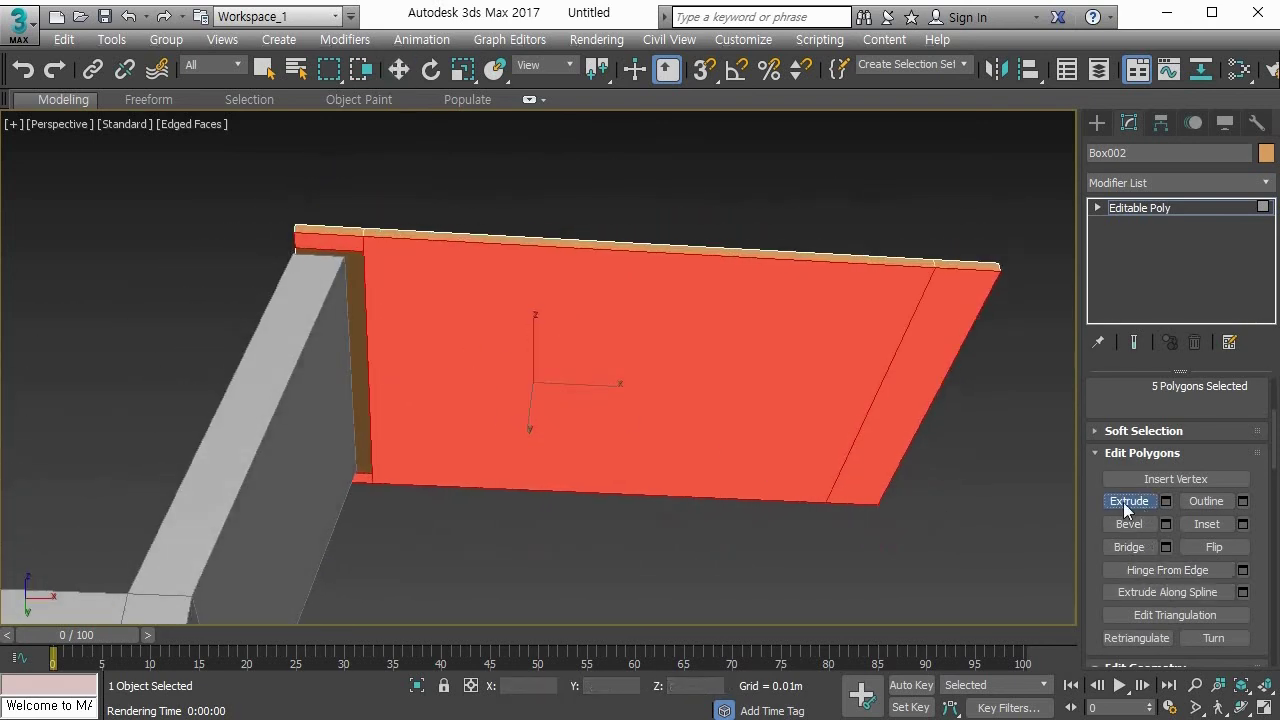
pyautogui.moveTo(721, 373); pyautogui.dragTo(719, 360)
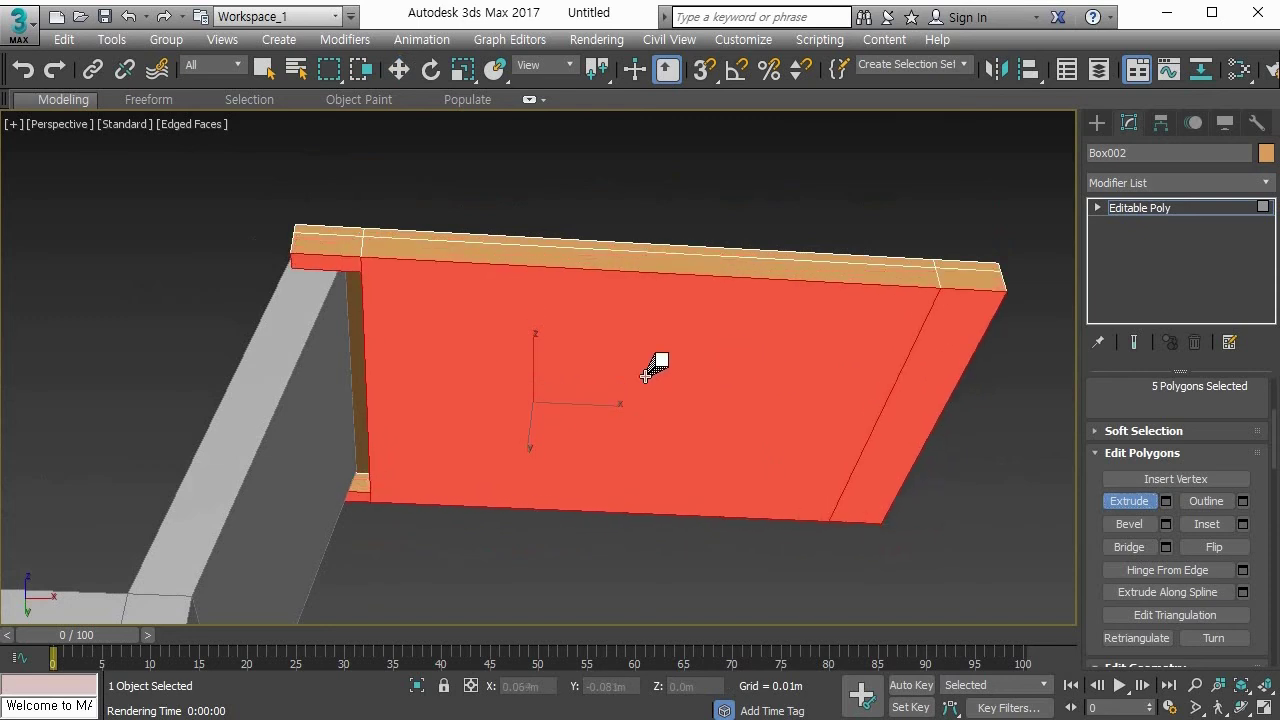
# Step: Connect the two crosswise edges of the underside strip farthest from the chair with 2 segments at pinch 61
pyautogui.keyDown('alt'); pyautogui.moveTo(657, 363); pyautogui.dragTo(417, 357, button='middle'); pyautogui.keyUp('alt')
pyautogui.moveTo(654, 447); pyautogui.dragTo(516, 405, button='middle')
pyautogui.scroll(3, 625, 420)
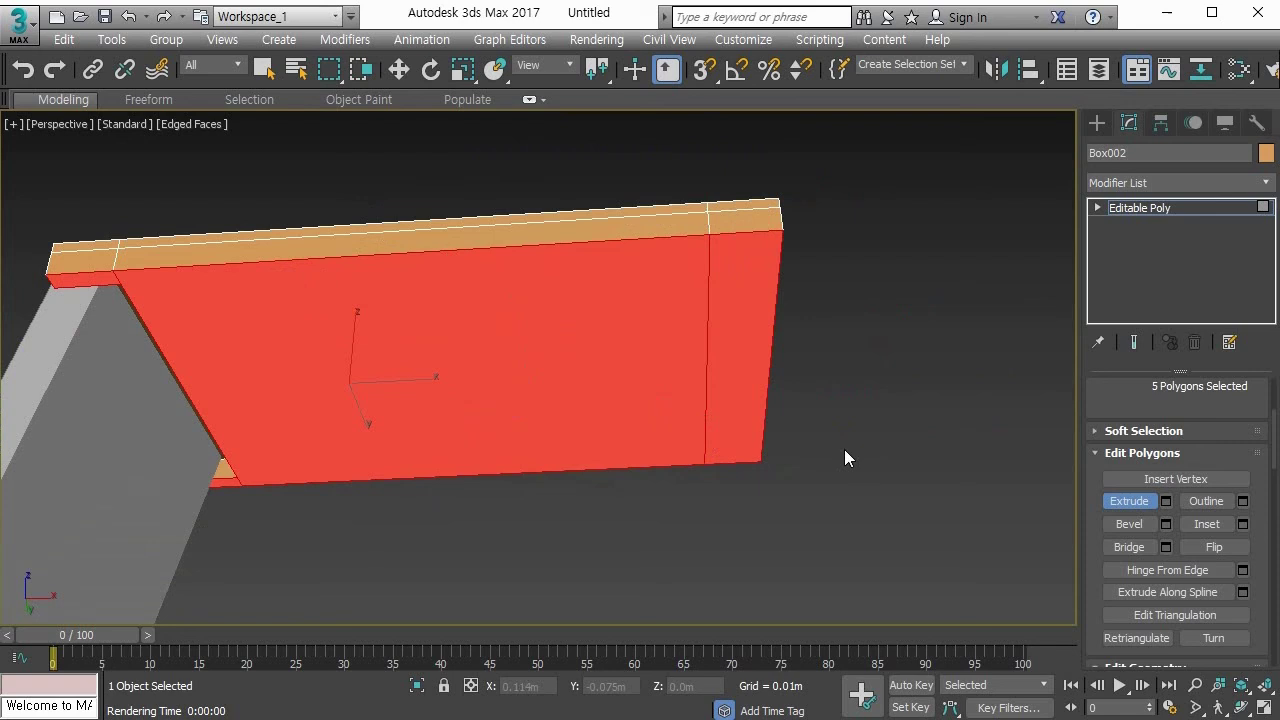
pyautogui.hotkey('ctrl', 'z')
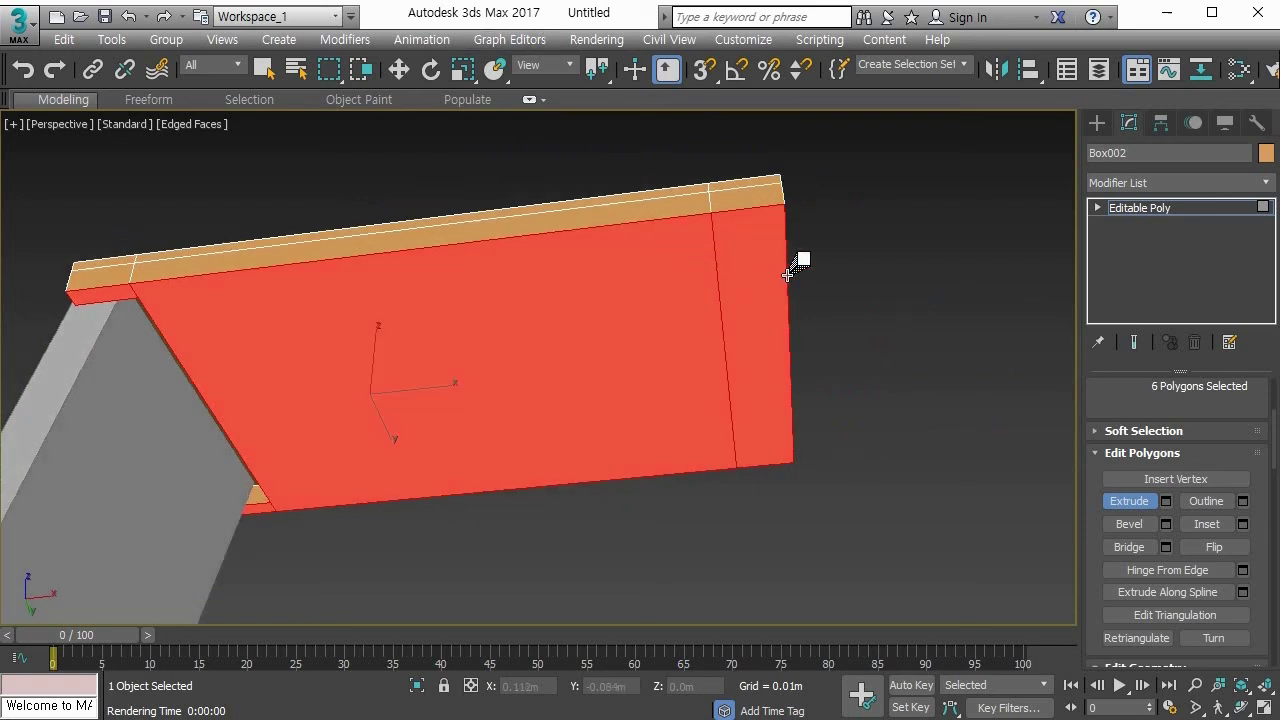
pyautogui.press('2')
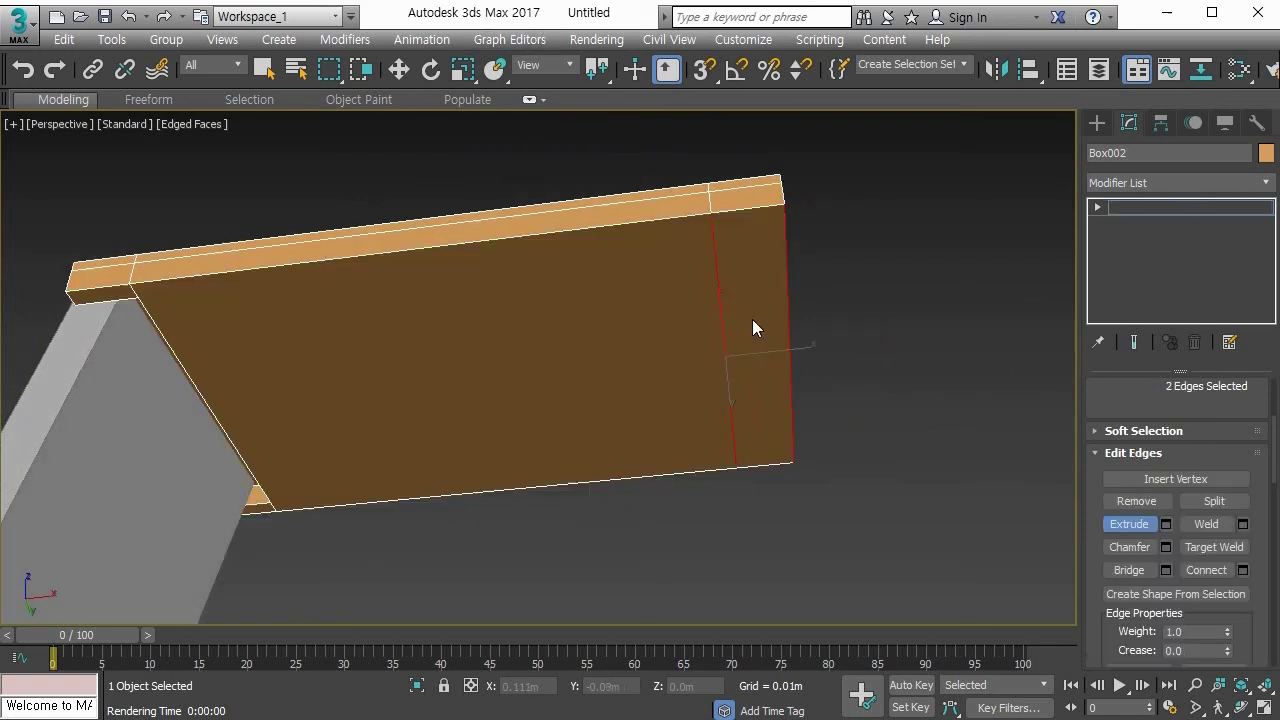
pyautogui.click(870, 305)
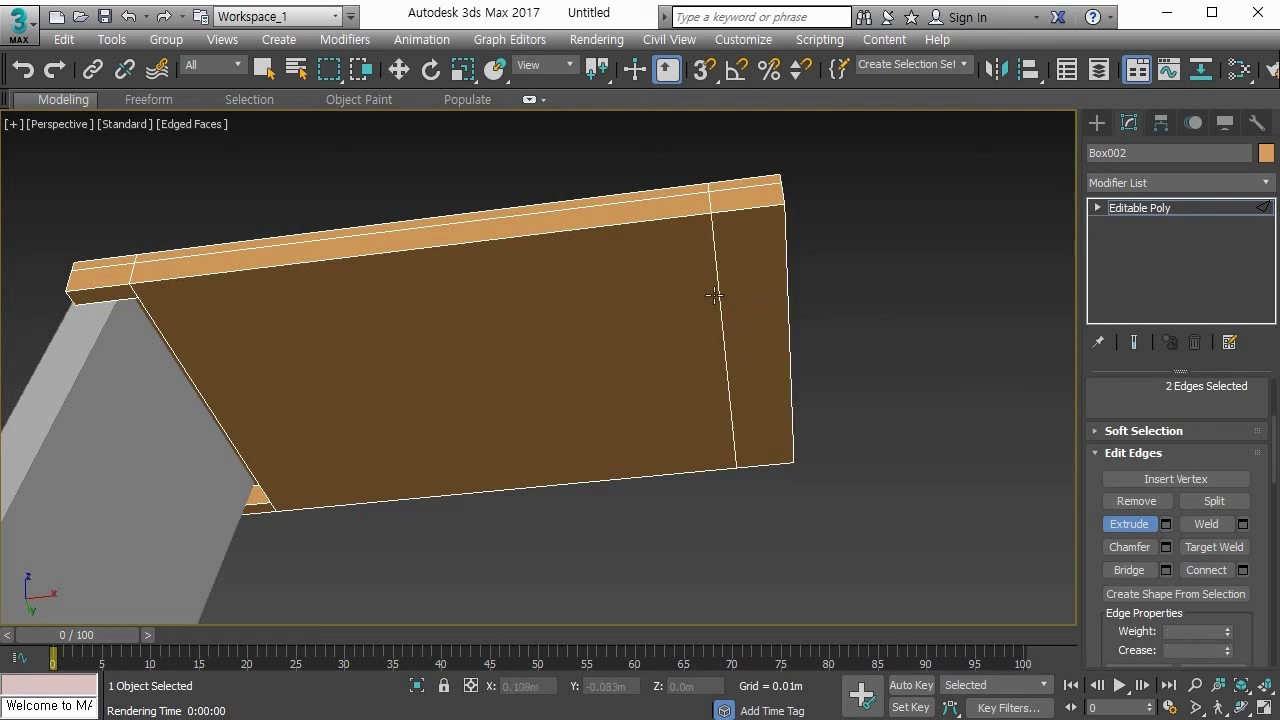
pyautogui.click(1129, 523)
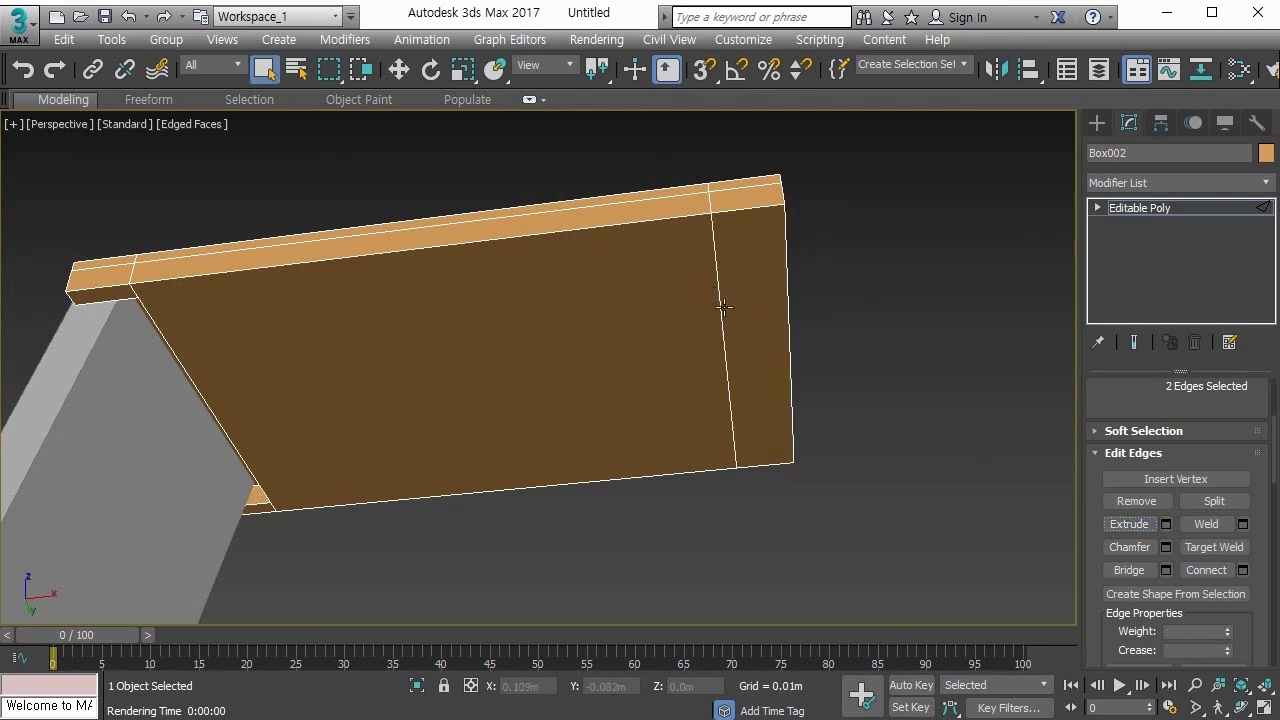
pyautogui.click(726, 313)
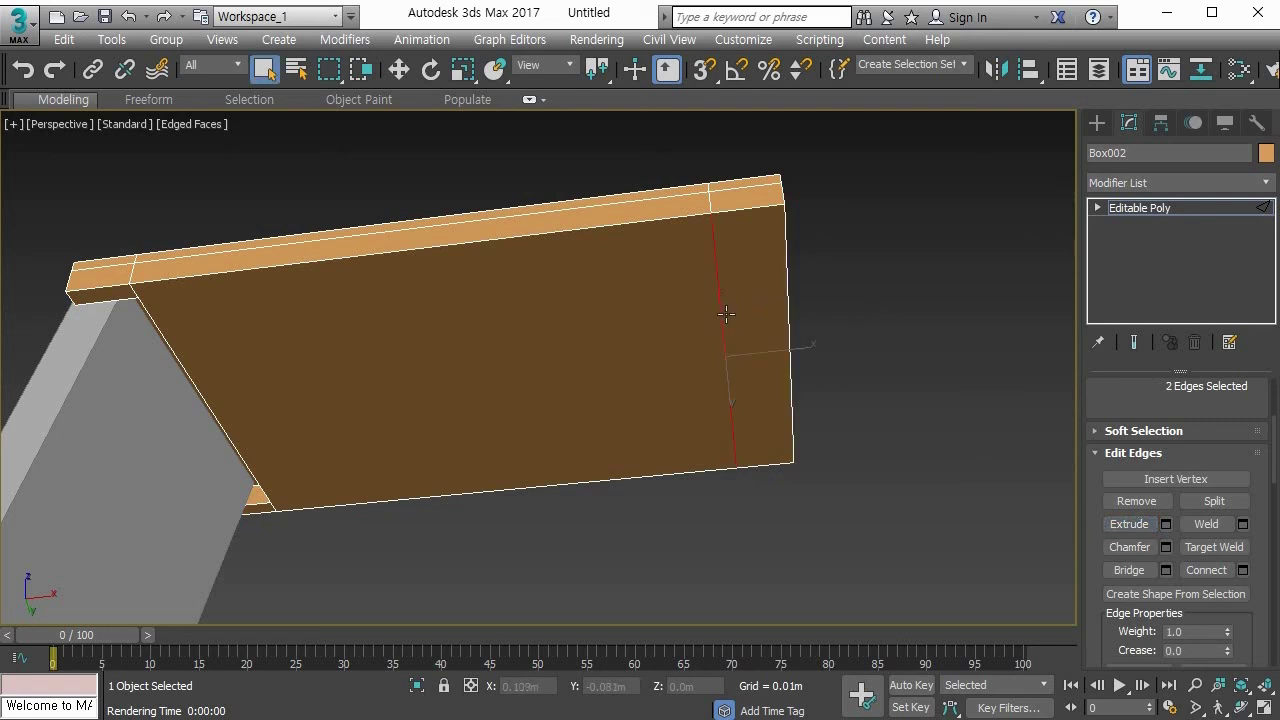
pyautogui.keyDown('ctrl'); pyautogui.click(788, 323); pyautogui.keyUp('ctrl')
pyautogui.click(1242, 570)
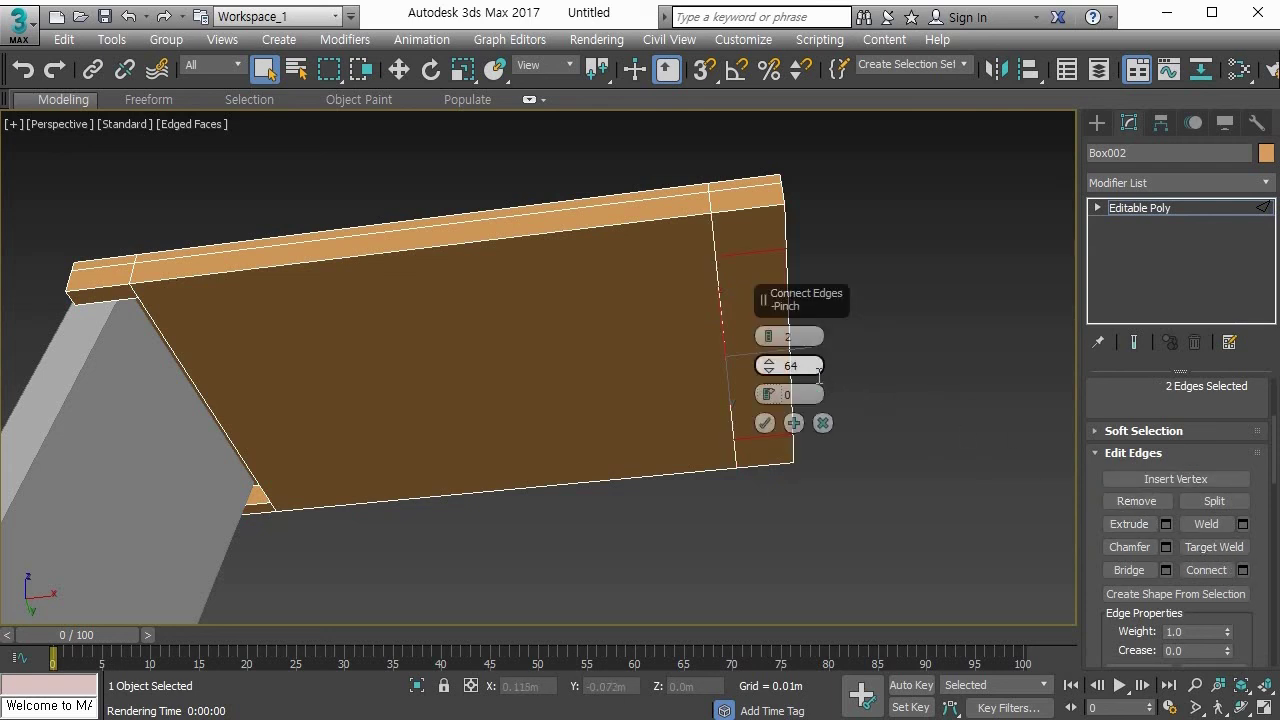
pyautogui.moveTo(778, 368); pyautogui.dragTo(778, 386)
pyautogui.keyDown('alt'); pyautogui.moveTo(748, 423); pyautogui.dragTo(715, 362, button='middle'); pyautogui.keyUp('alt')
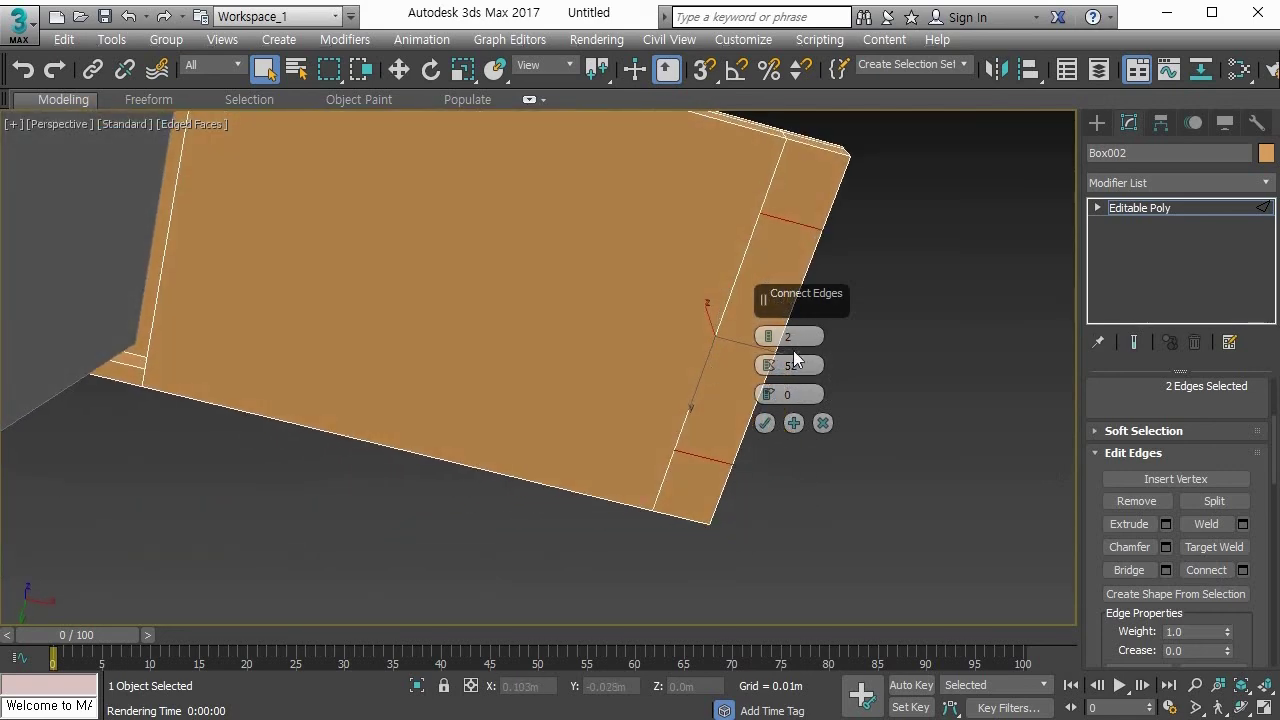
pyautogui.moveTo(767, 366); pyautogui.dragTo(786, 322)
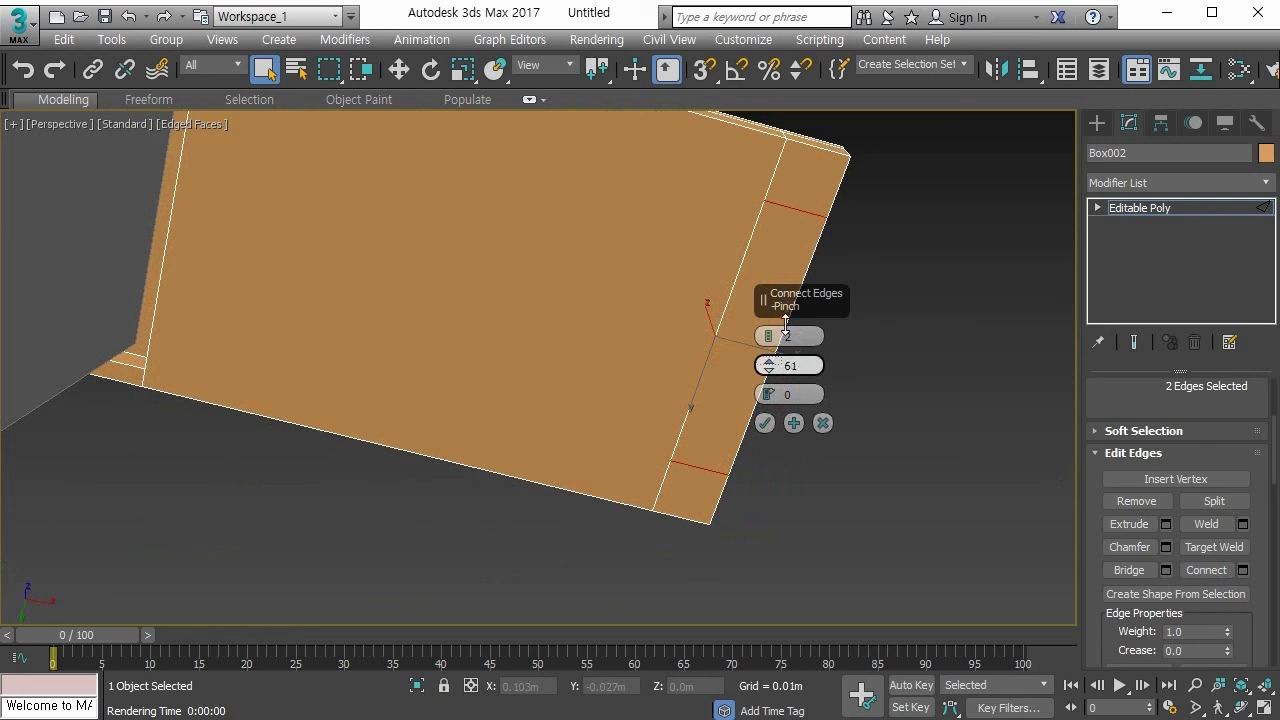
pyautogui.click(765, 423)
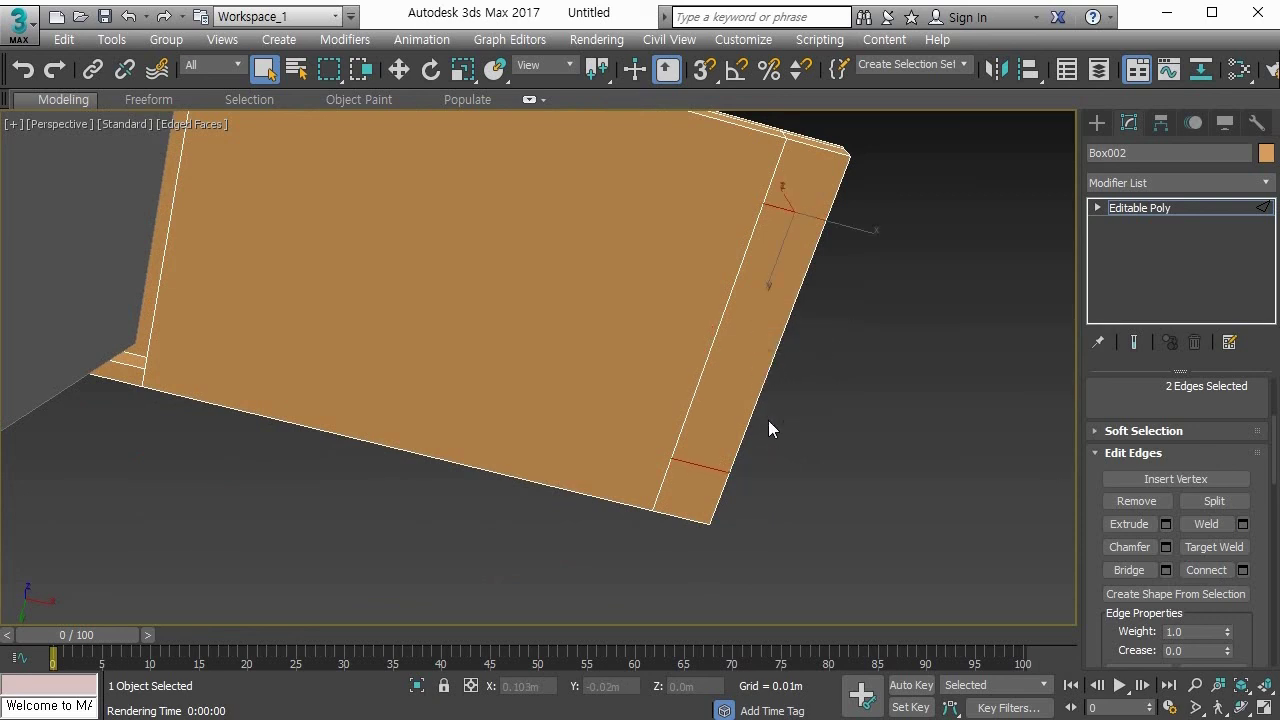
# Step: Extrude the two corner polygons at the slab's far end downward into a pair of legs
pyautogui.press('4')
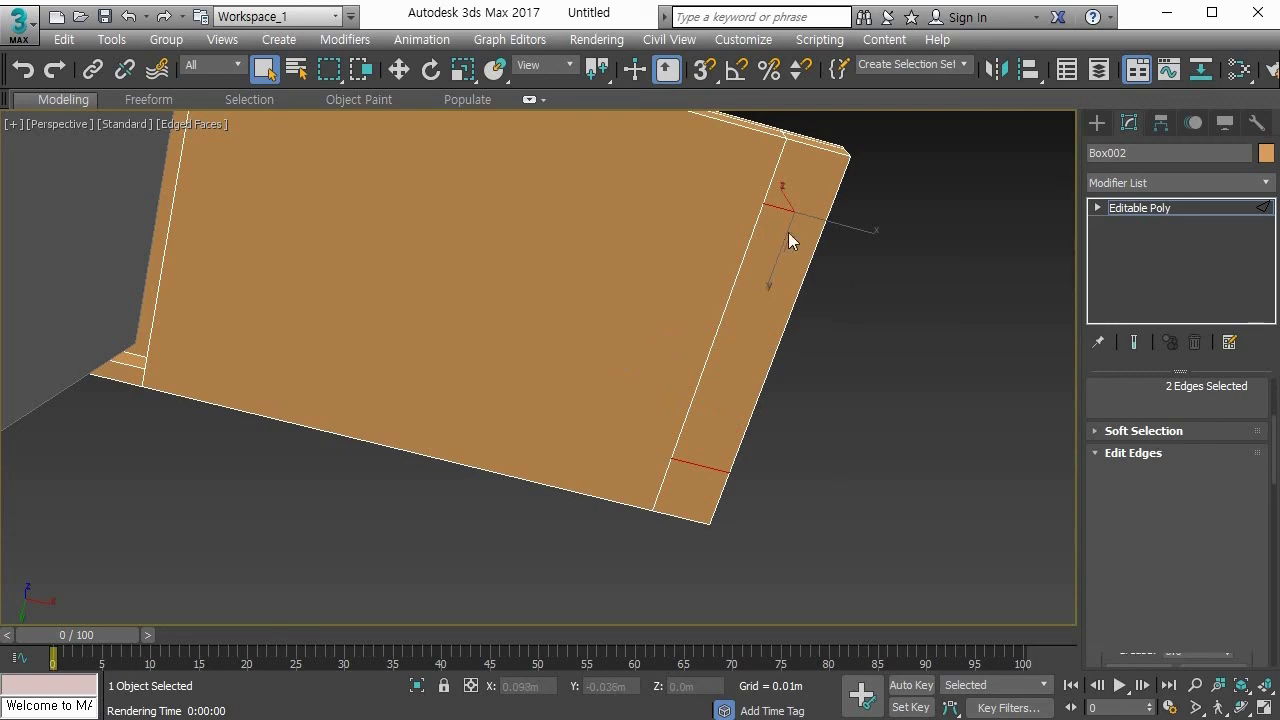
pyautogui.click(810, 188)
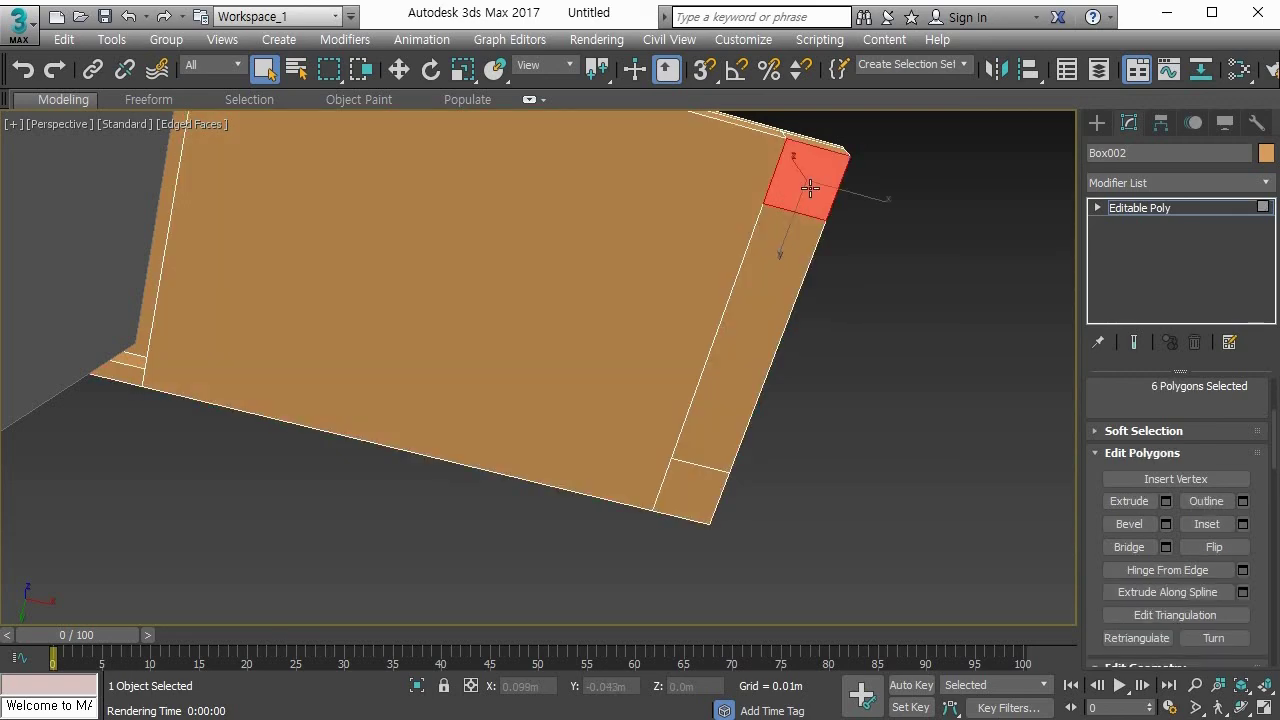
pyautogui.keyDown('ctrl'); pyautogui.click(697, 494); pyautogui.keyUp('ctrl')
pyautogui.keyDown('alt'); pyautogui.moveTo(543, 377); pyautogui.dragTo(480, 515, button='middle'); pyautogui.keyUp('alt')
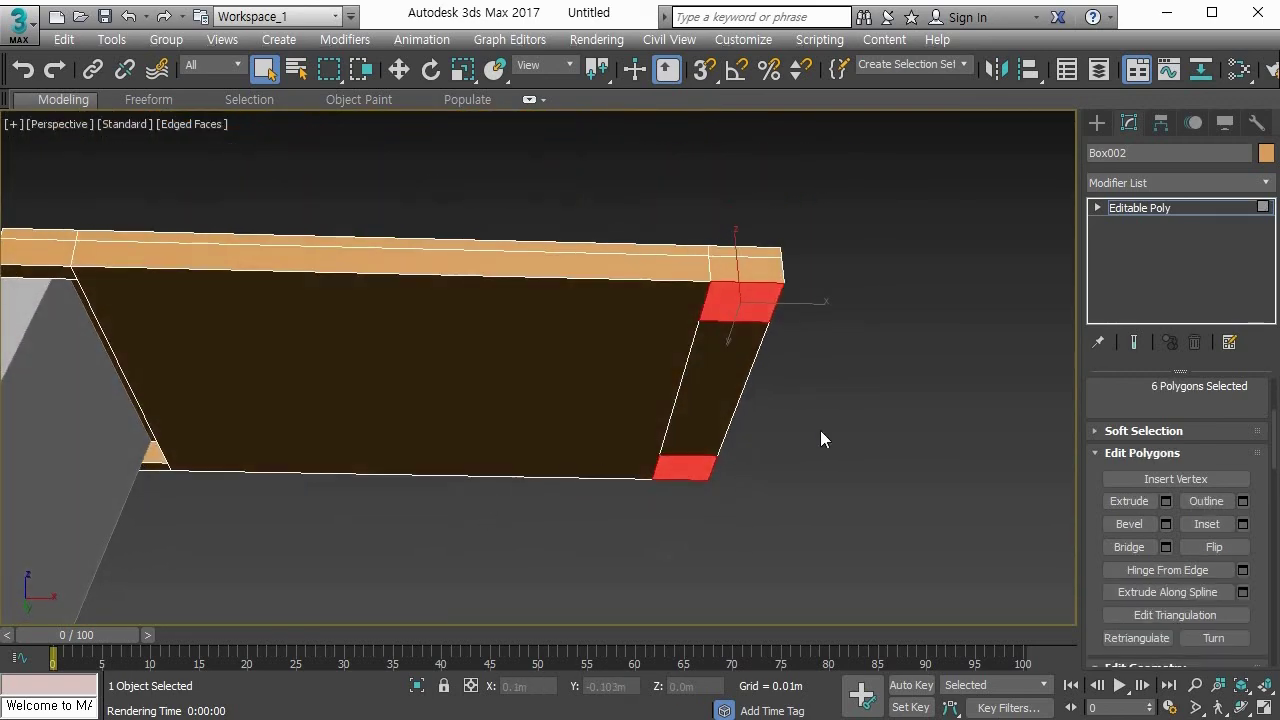
pyautogui.click(1128, 501)
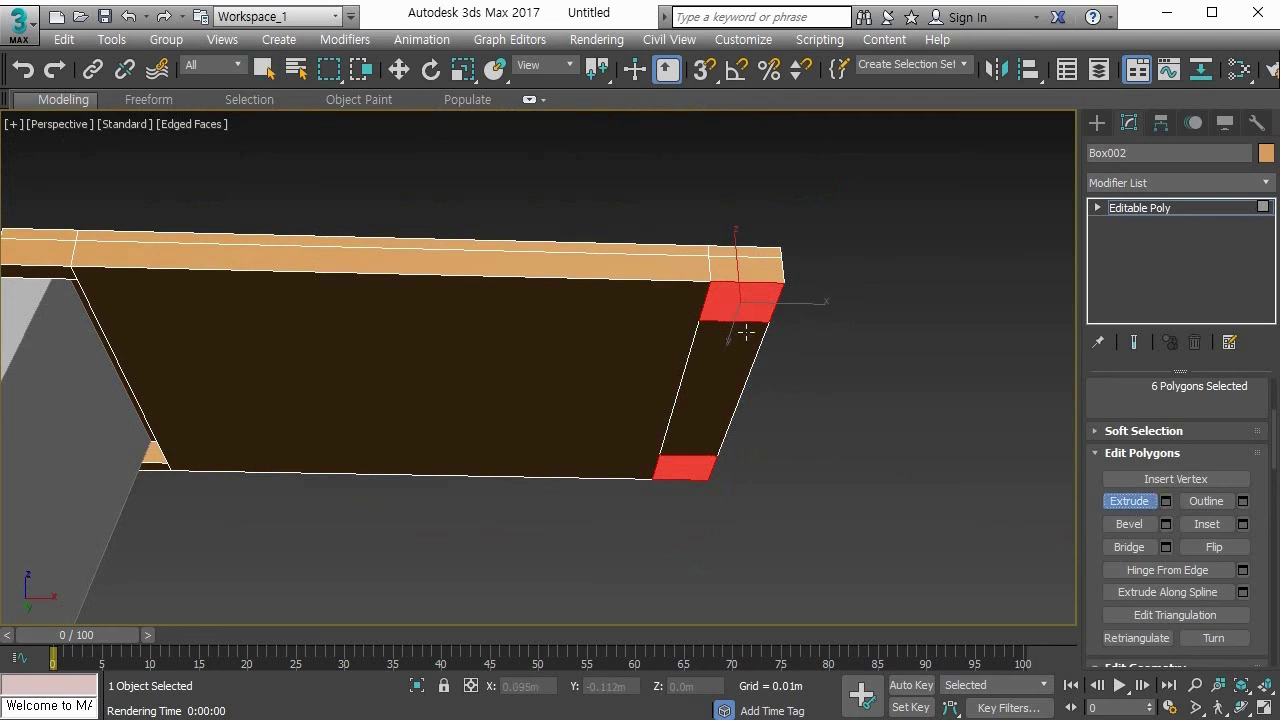
pyautogui.moveTo(745, 305); pyautogui.dragTo(780, 175)
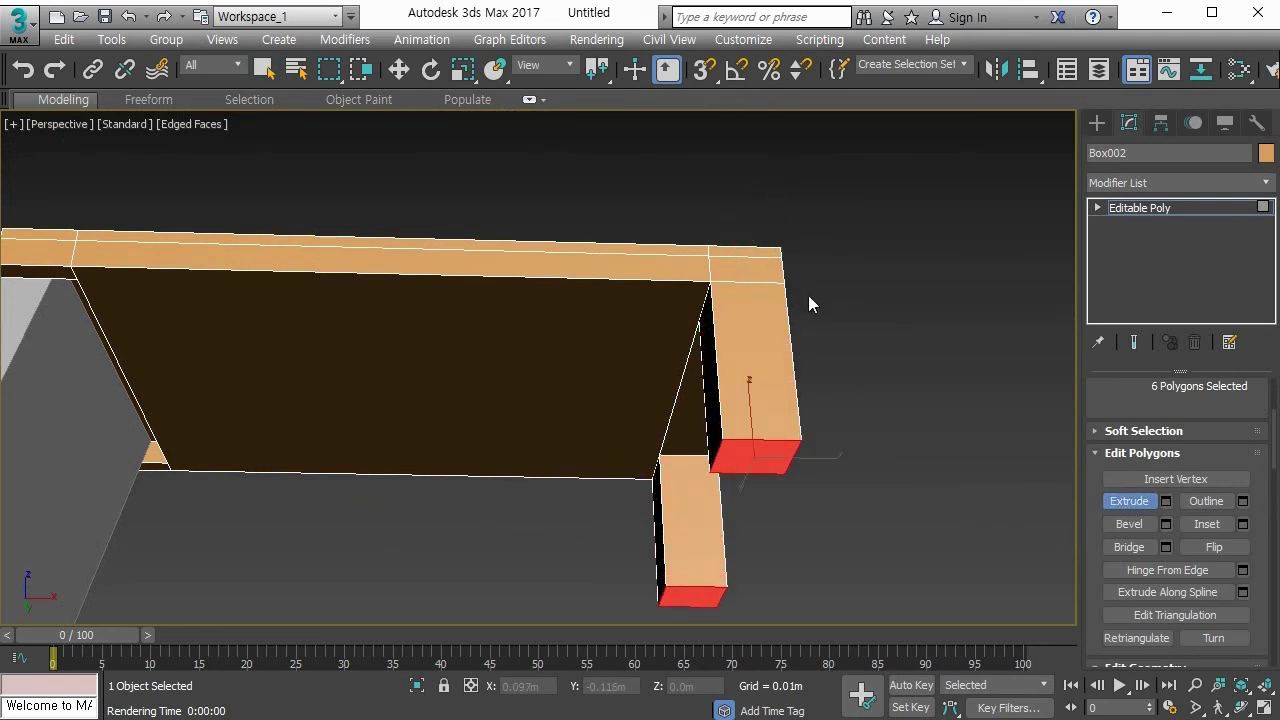
# Step: Lower the bottom vertices of the slab's two legs in the front view until they are level with the chair's feet
pyautogui.click(1128, 501)
pyautogui.hotkey('alt', 'w')
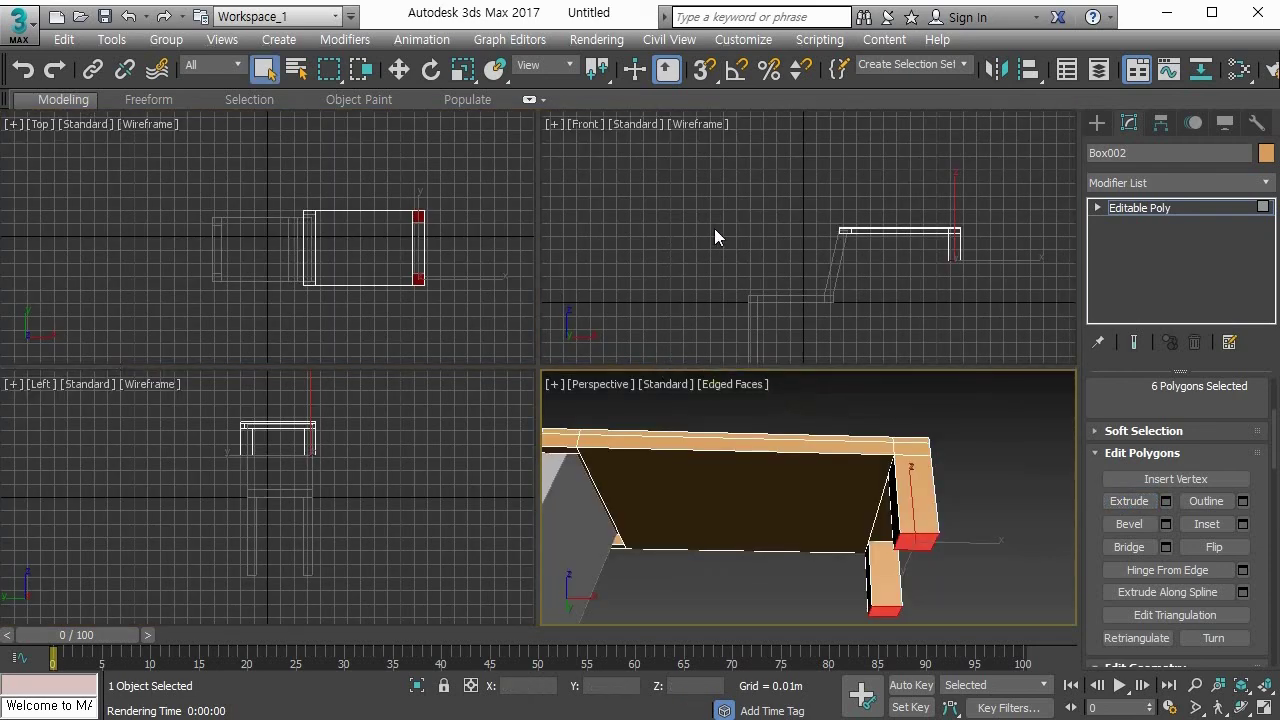
pyautogui.moveTo(903, 263); pyautogui.dragTo(831, 229, button='middle')
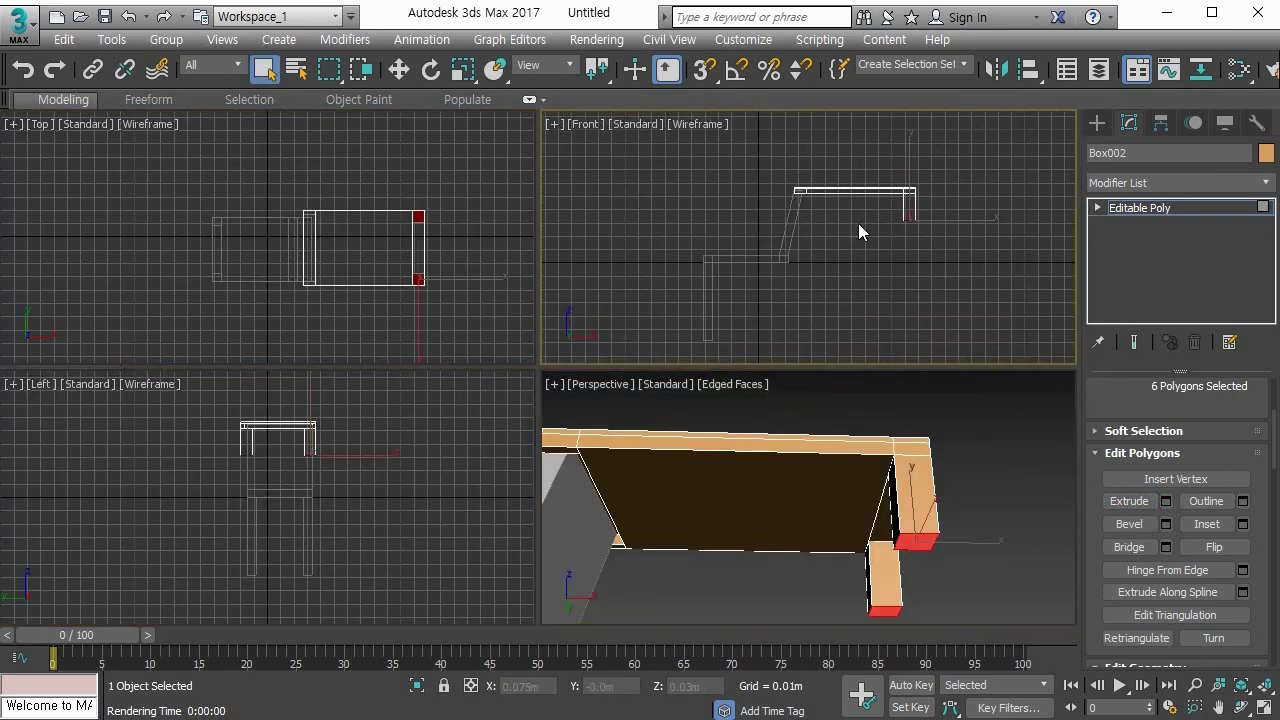
pyautogui.hotkey('alt', 'w')
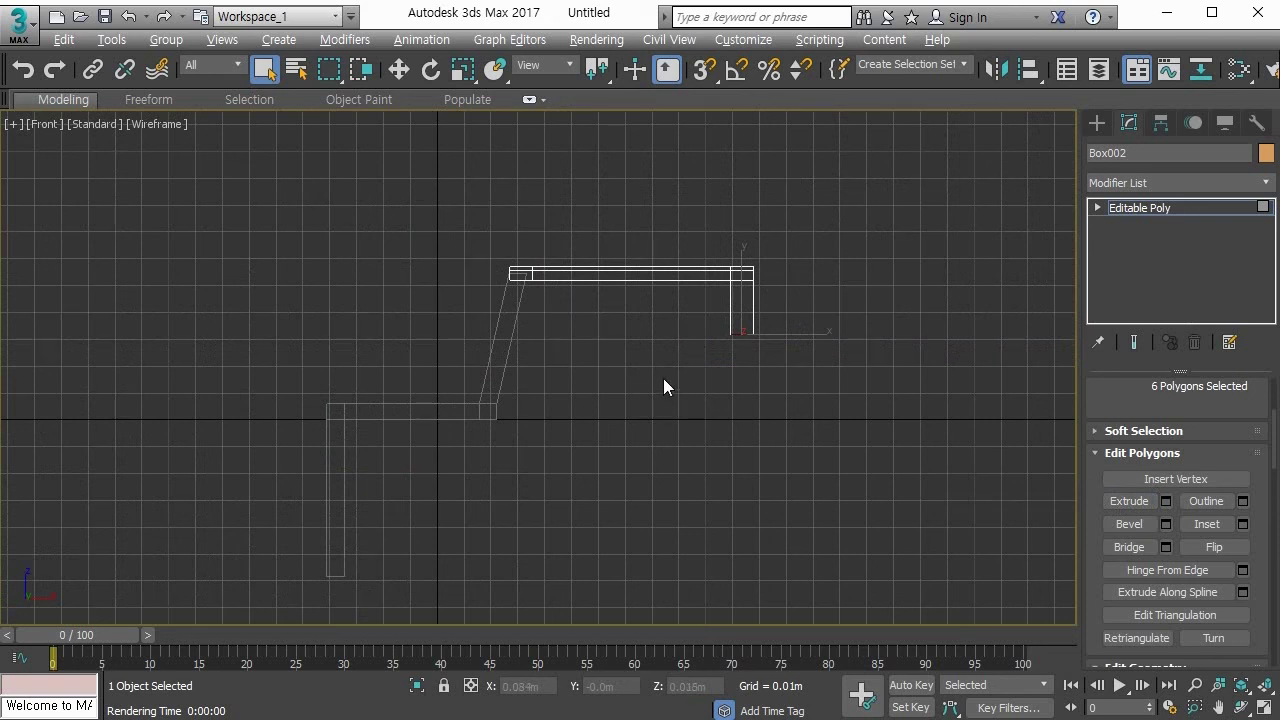
pyautogui.press('1')
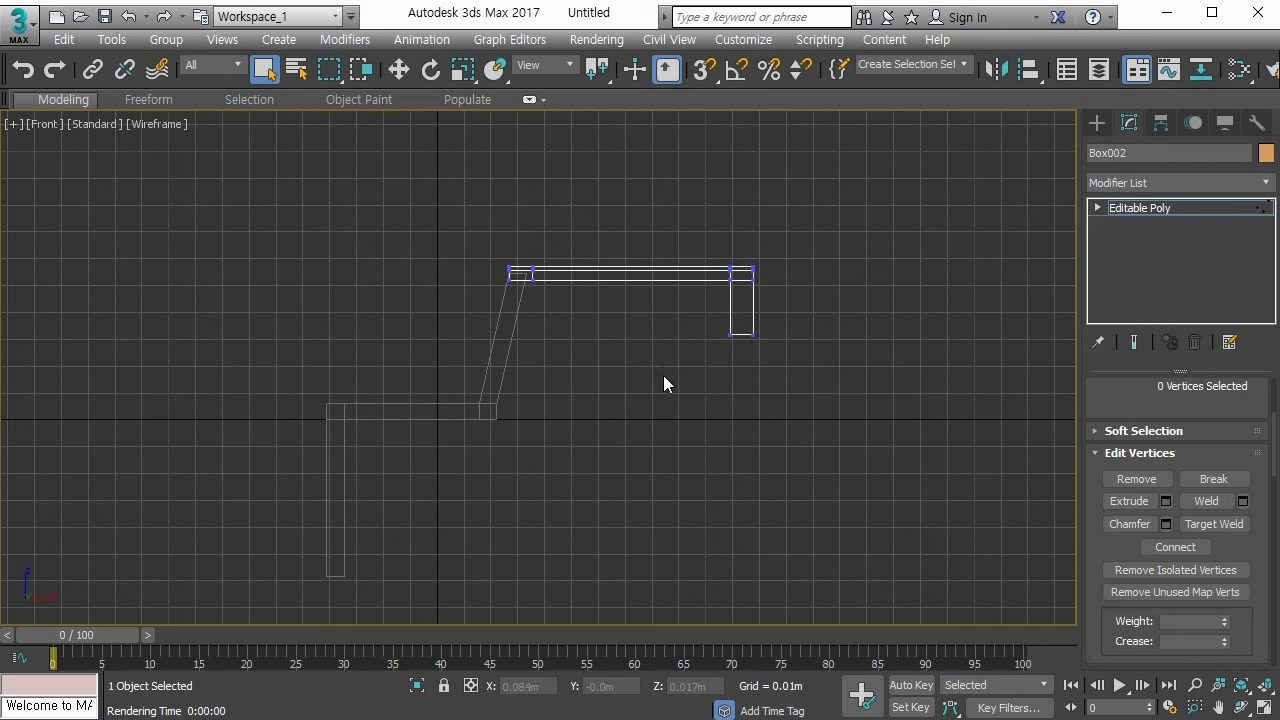
pyautogui.moveTo(663, 377); pyautogui.dragTo(812, 325)
pyautogui.press('w')
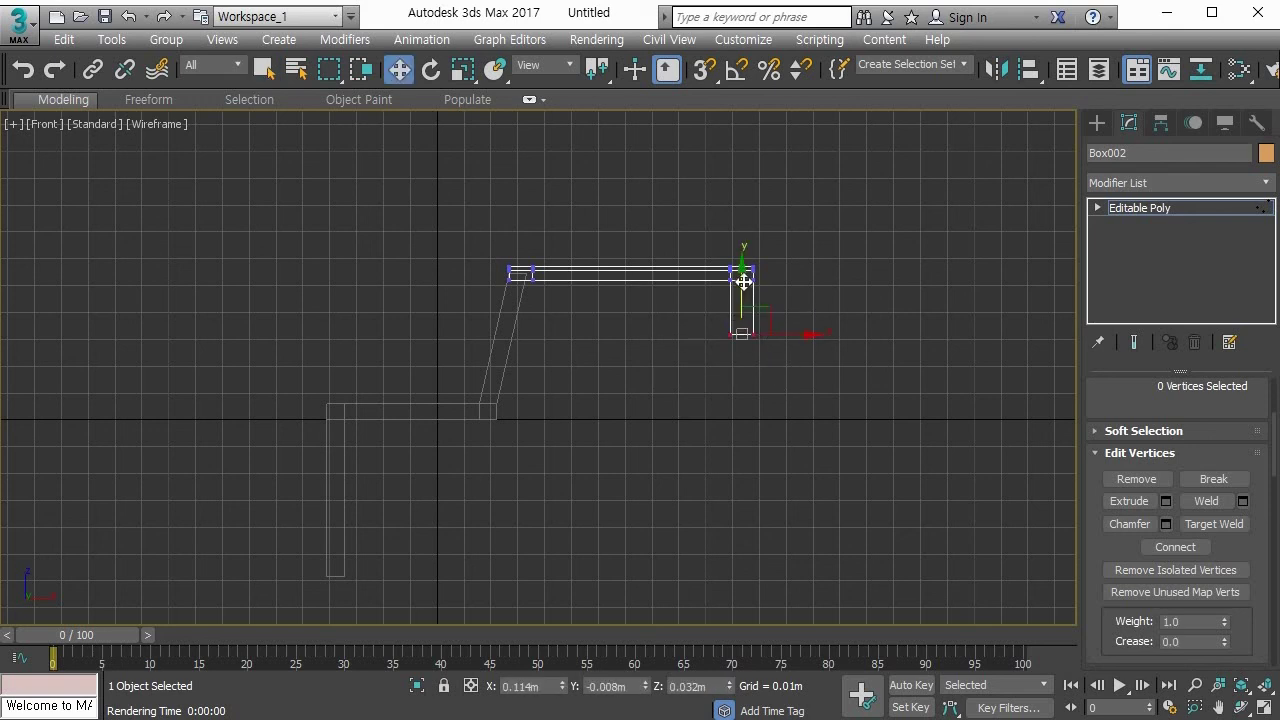
pyautogui.moveTo(743, 277); pyautogui.dragTo(720, 519)
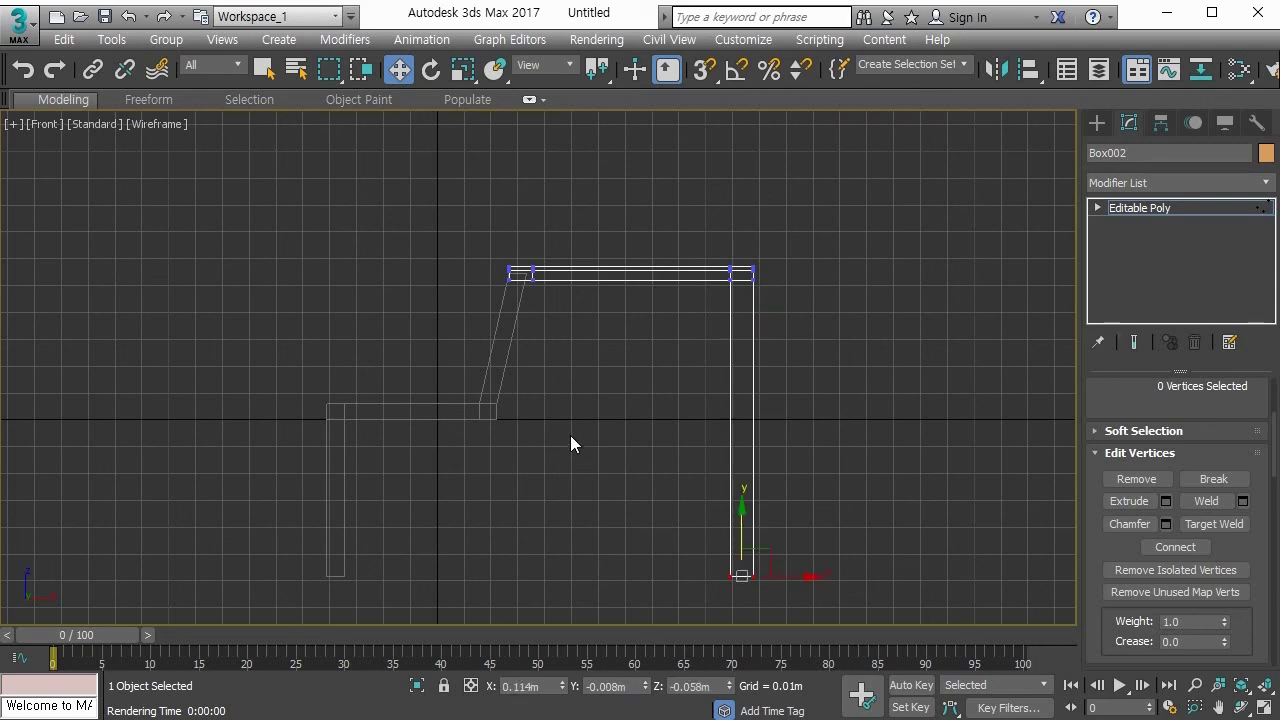
# Step: Exit vertex editing on the slab and deselect it in the perspective view, with the whole chair and table in frame
pyautogui.hotkey('alt', 'w')
pyautogui.hotkey('alt', 'w')
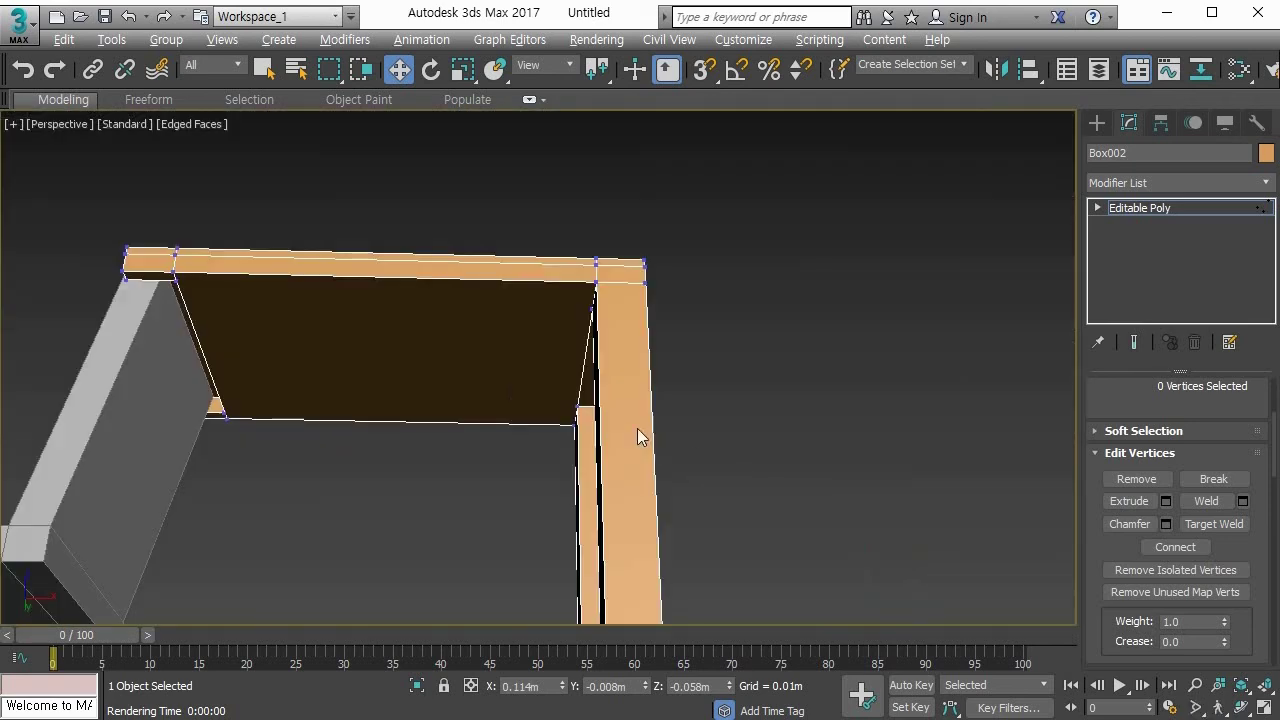
pyautogui.scroll(-6, 474, 417)
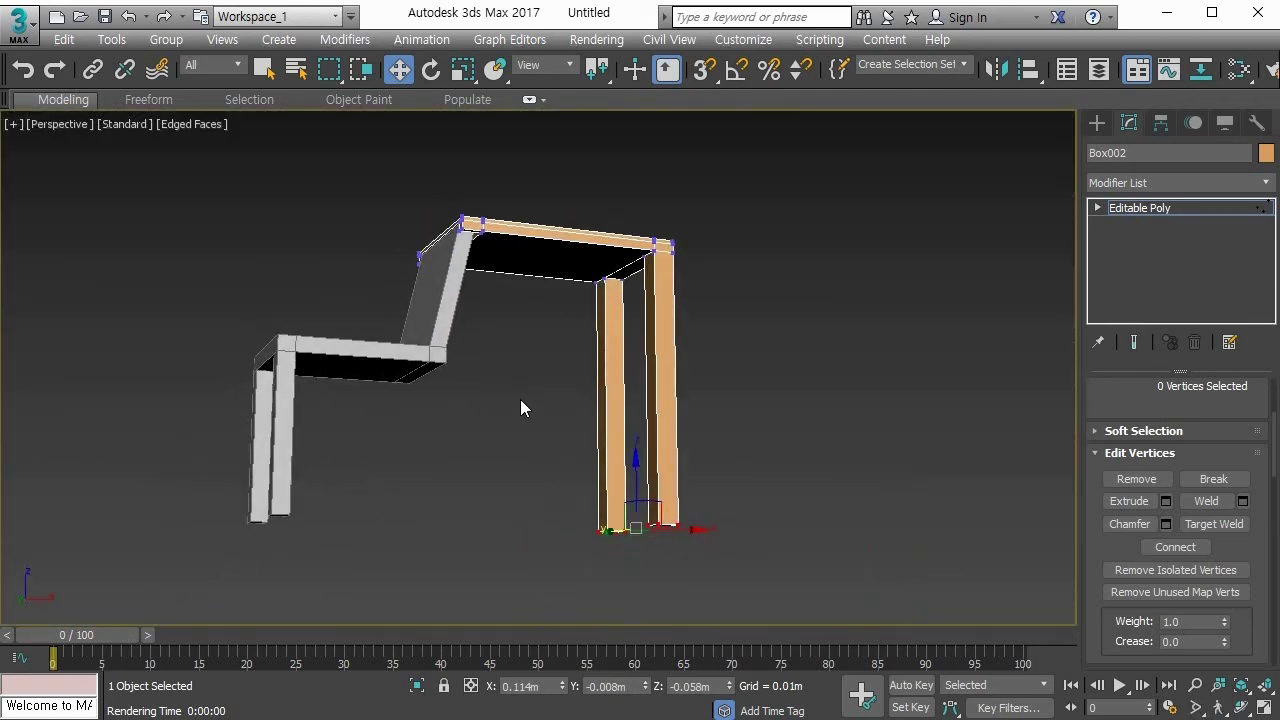
pyautogui.press('1')
pyautogui.keyDown('alt'); pyautogui.moveTo(464, 415); pyautogui.dragTo(582, 468, button='middle'); pyautogui.keyUp('alt')
pyautogui.click(580, 464)
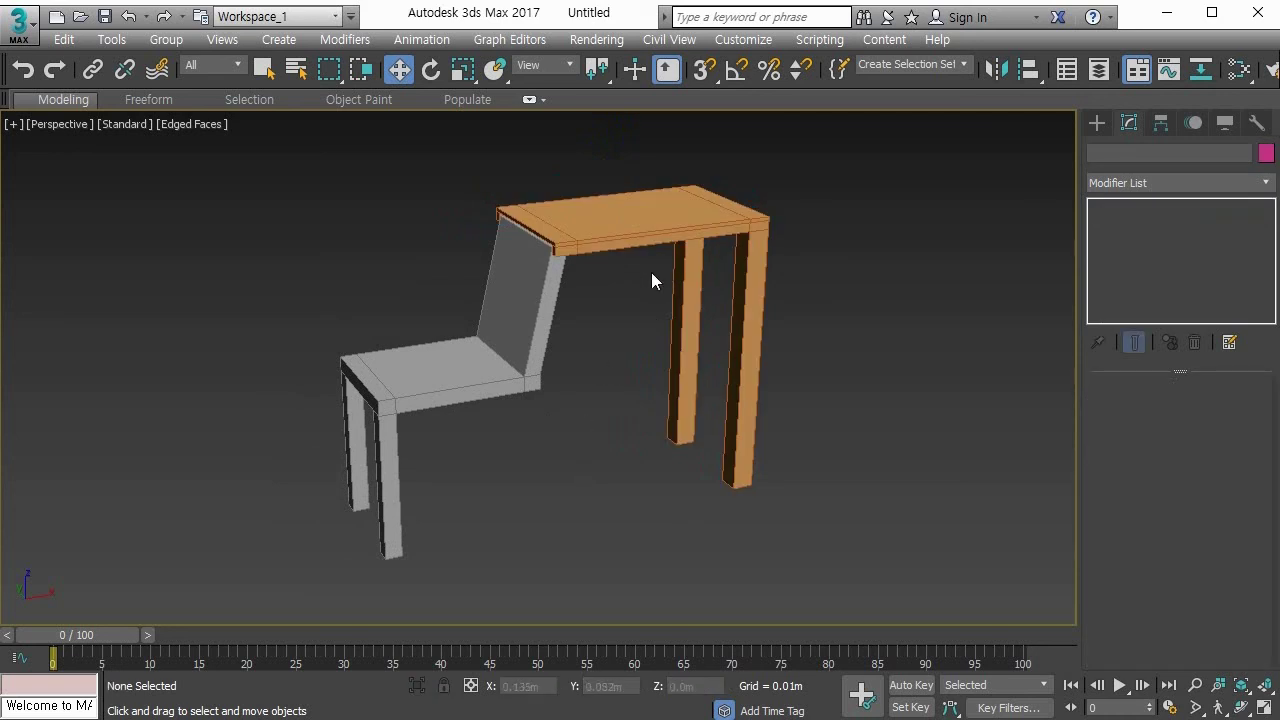